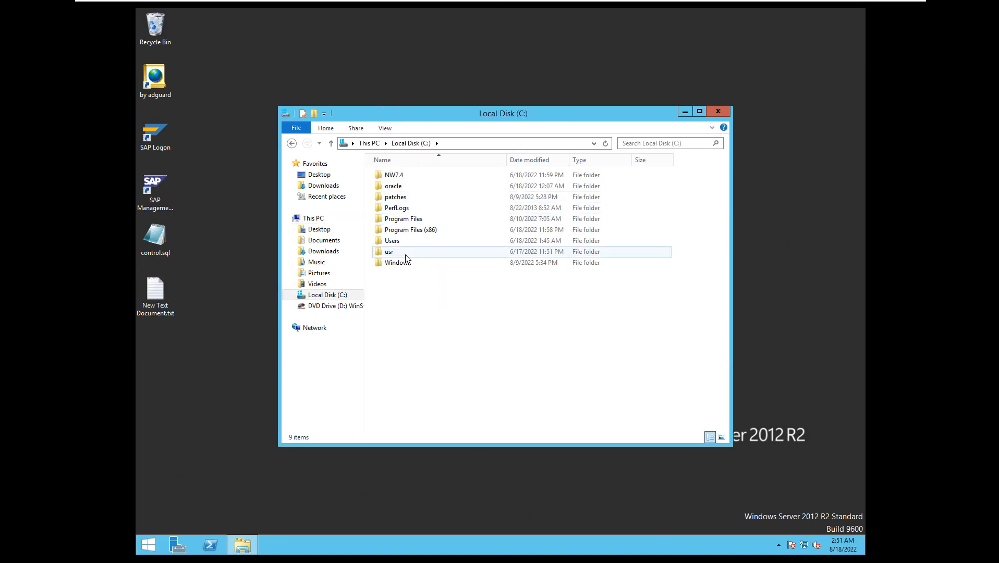
Open the SAP profile folder at C:\usr\sap\PRD\SYS\profile.
double_click(403, 251)
double_click(392, 176)
double_click(395, 189)
double_click(400, 195)
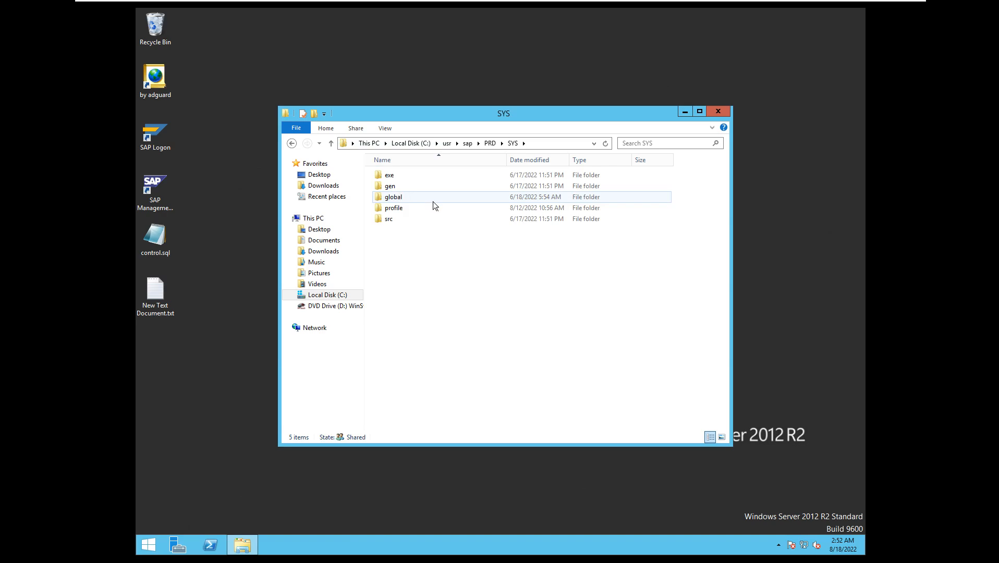
double_click(410, 208)
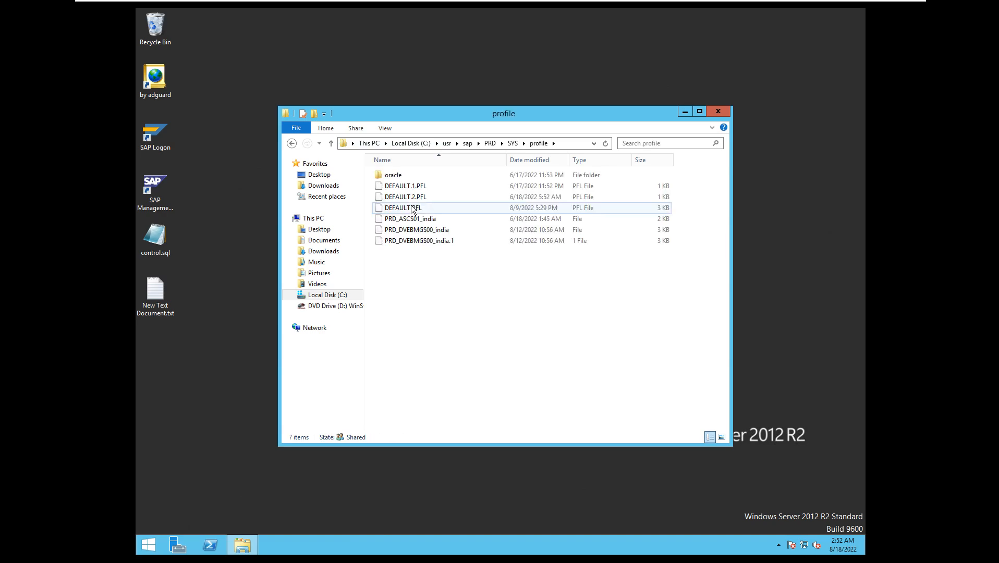
Delete the old profile versions PRD_DVEBMGS00_india.1, DEFAULT.1.PFL and DEFAULT.2.PFL from the profile folder.
click(433, 241)
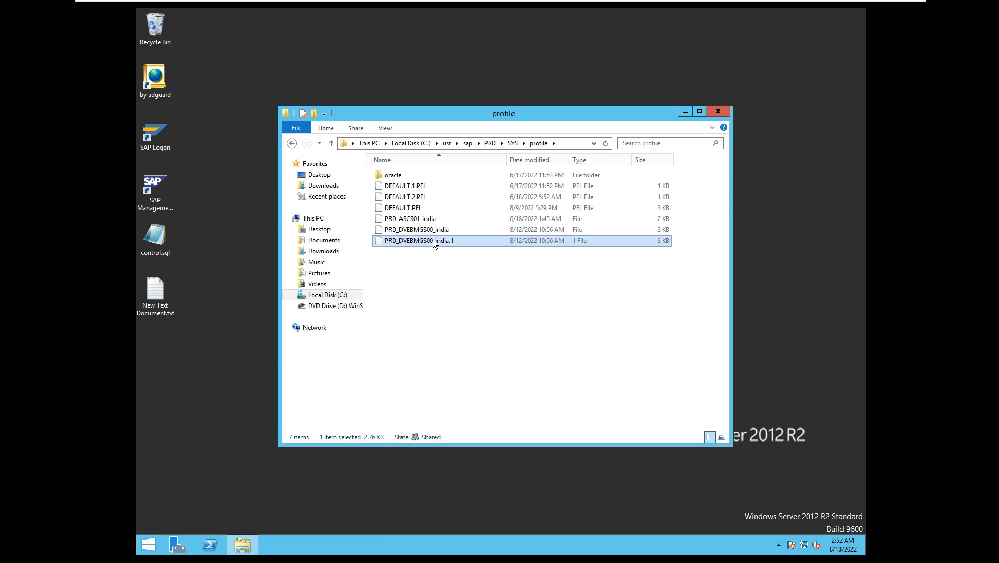
key(Delete)
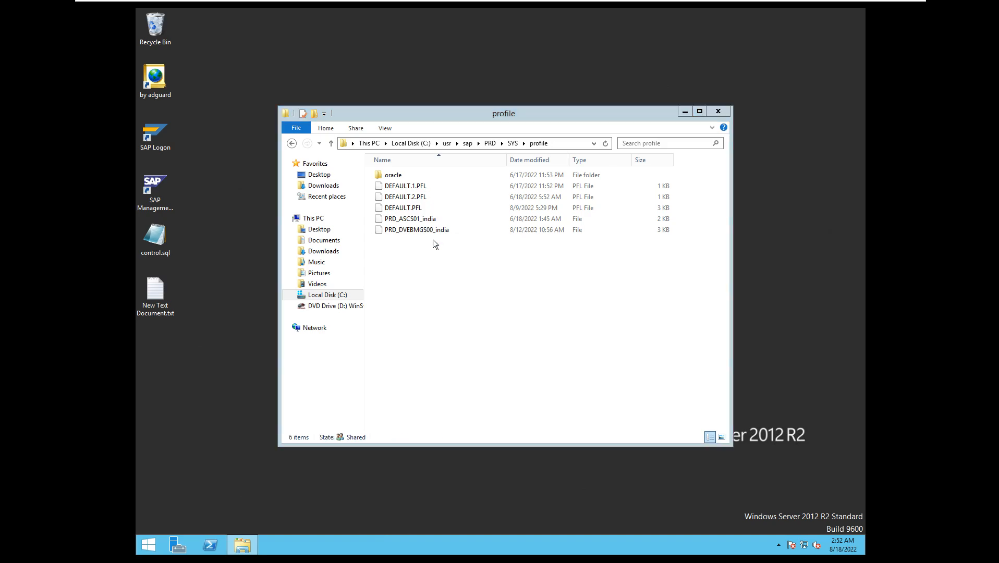
click(420, 187)
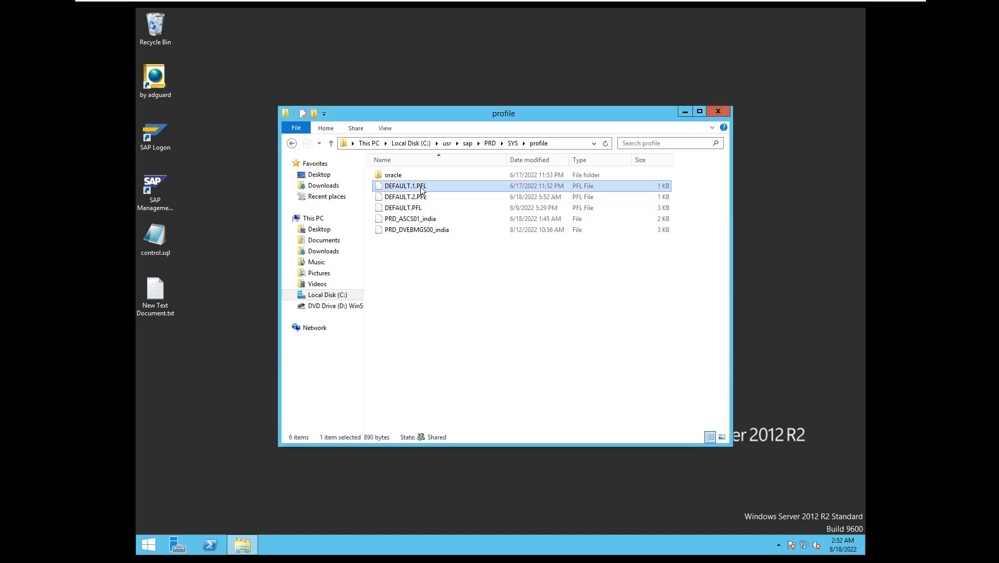
ctrl+click(421, 193)
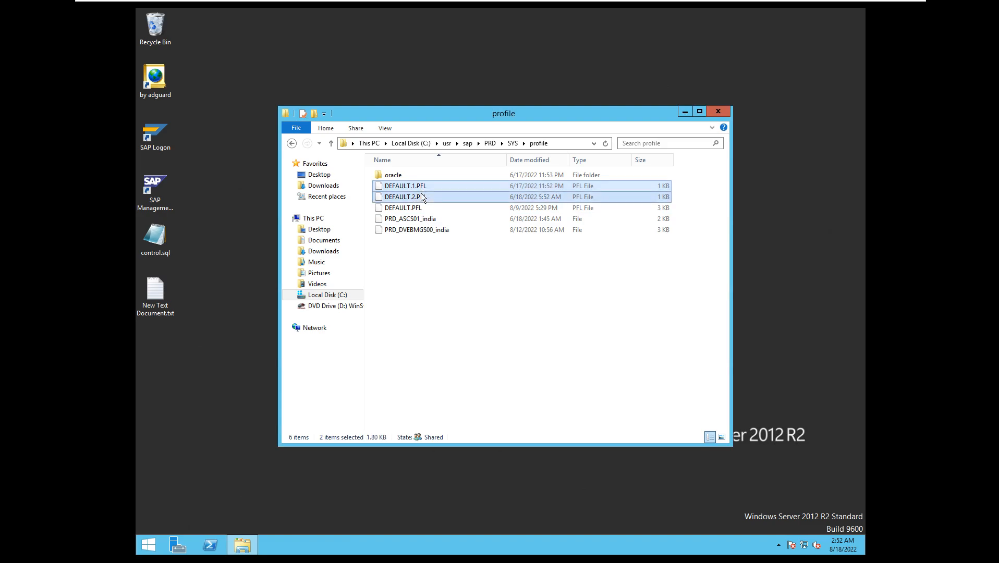
key(Delete)
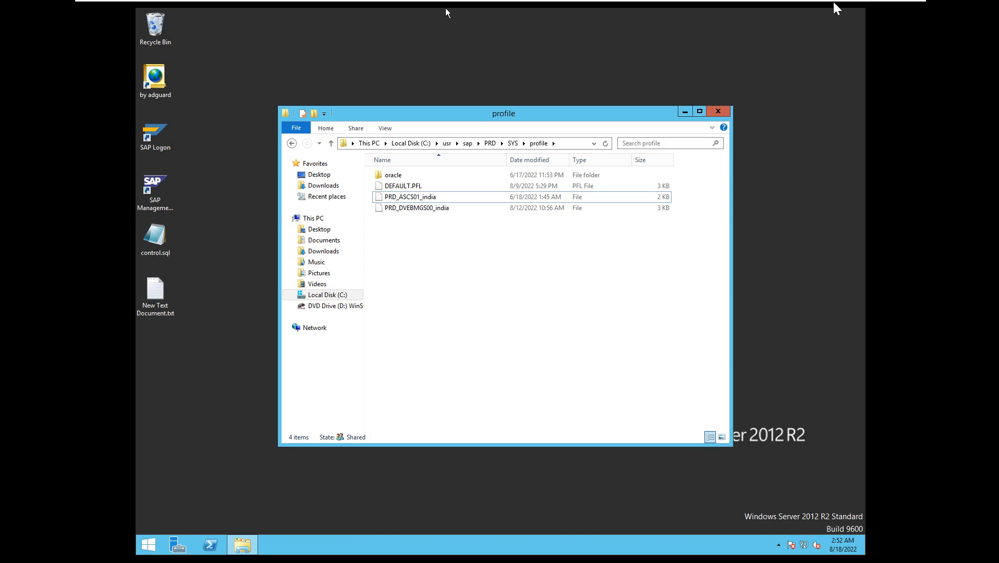
Switch the Zoom screen share to the NW7.4_VM_JUNE22 - VMware Workstation window.
mouse_move(792, 2)
click(870, 13)
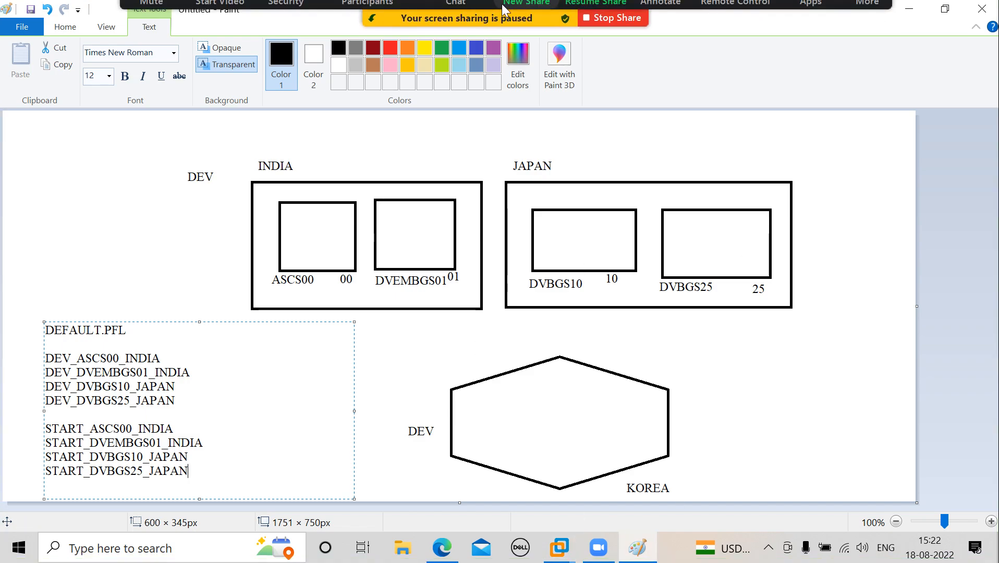
click(527, 15)
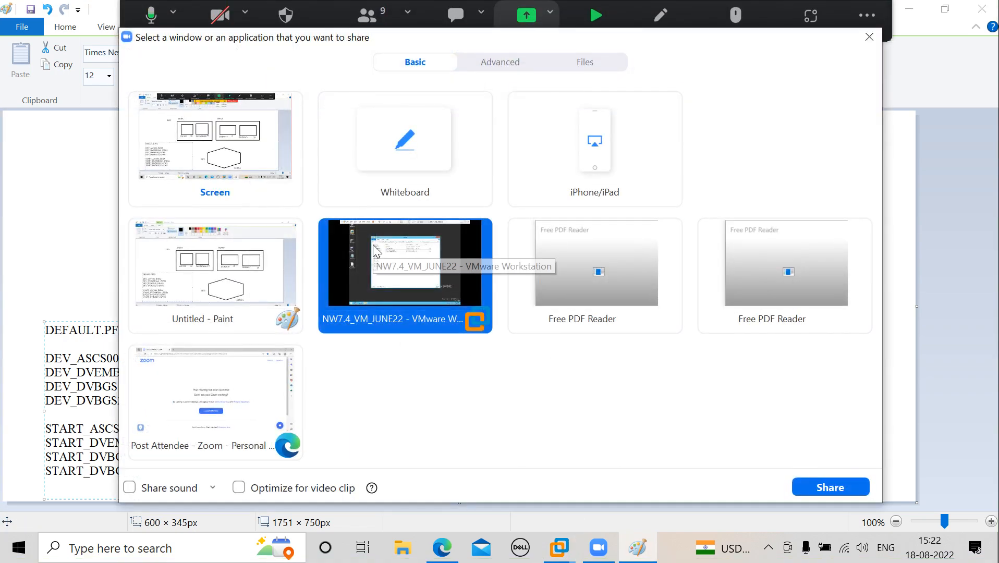
click(844, 488)
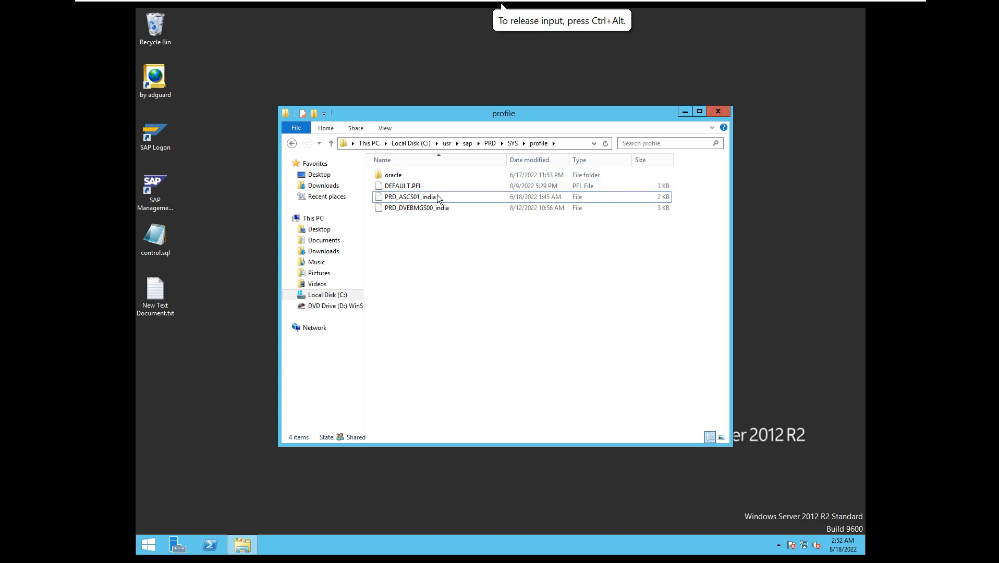
Open the PRD_ASCS01_india instance profile in Notepad.
click(415, 200)
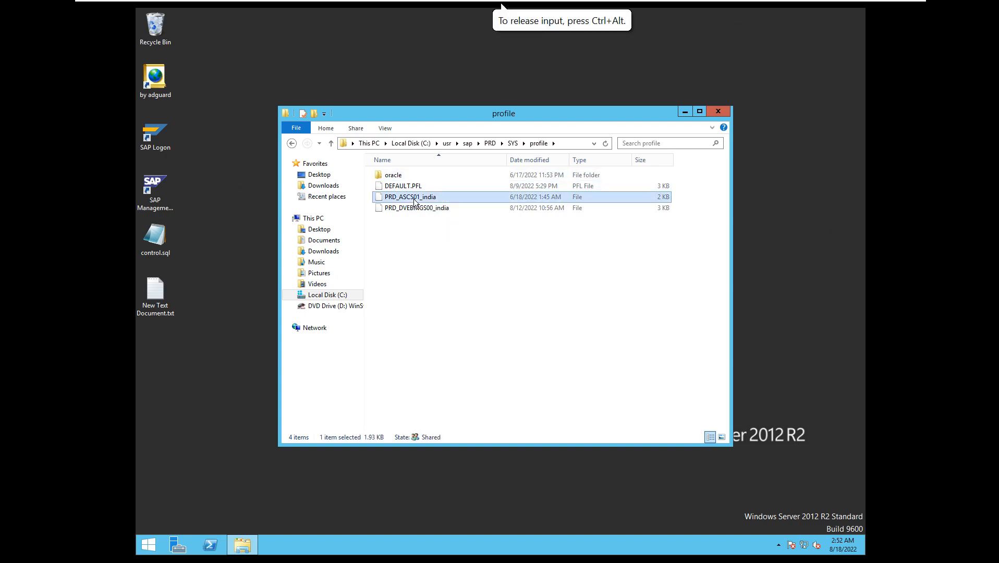
right_click(414, 200)
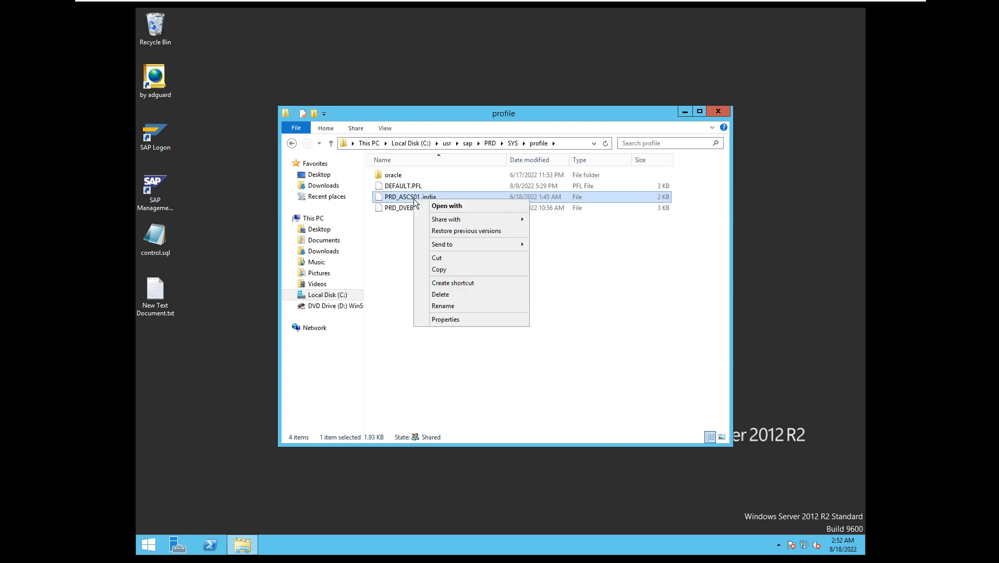
click(455, 205)
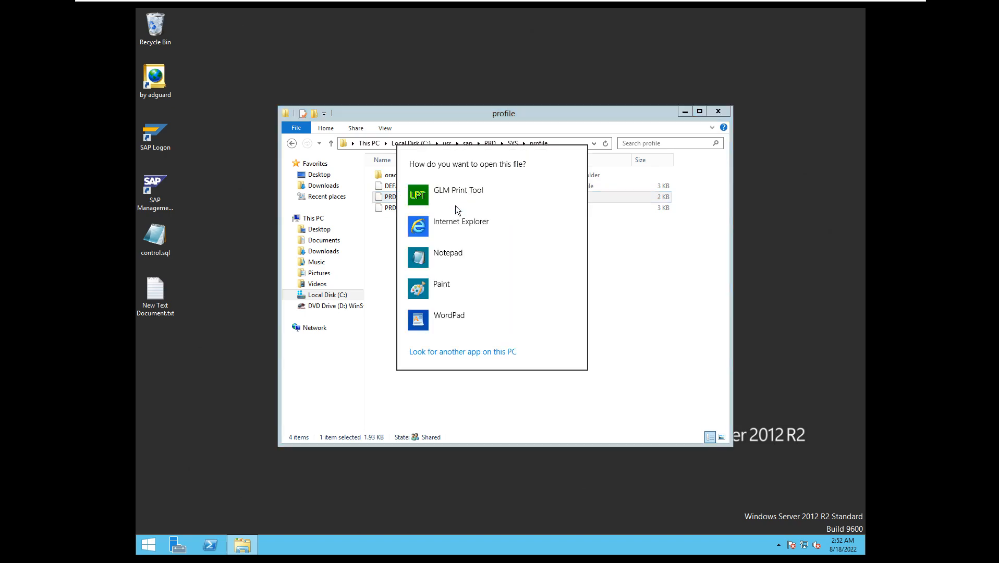
click(449, 259)
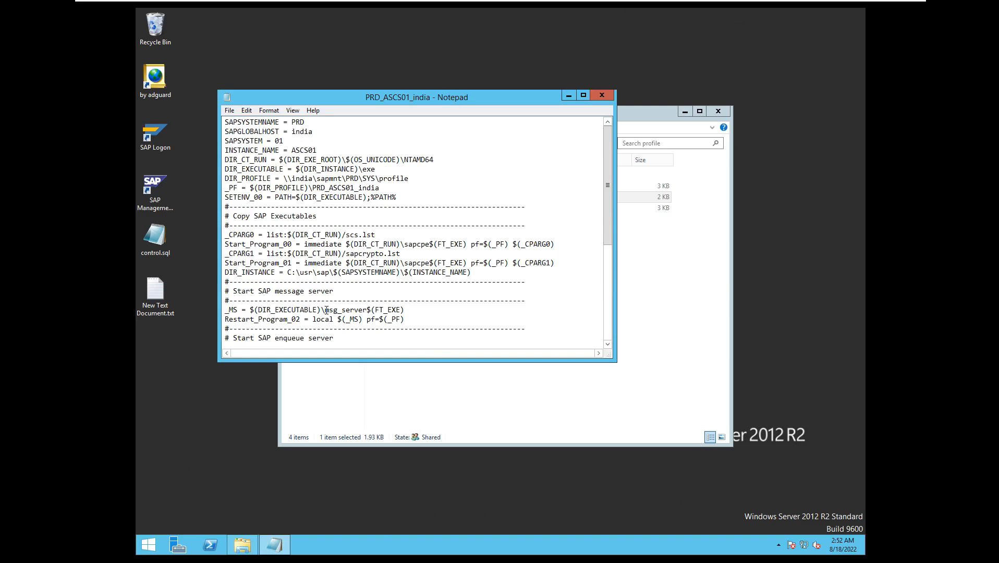
Examine the message server, enqueue server and SAPSYSTEM entries in the ASCS profile, and close the file.
drag(326, 310, 376, 309)
drag(606, 198, 607, 256)
drag(277, 236, 365, 260)
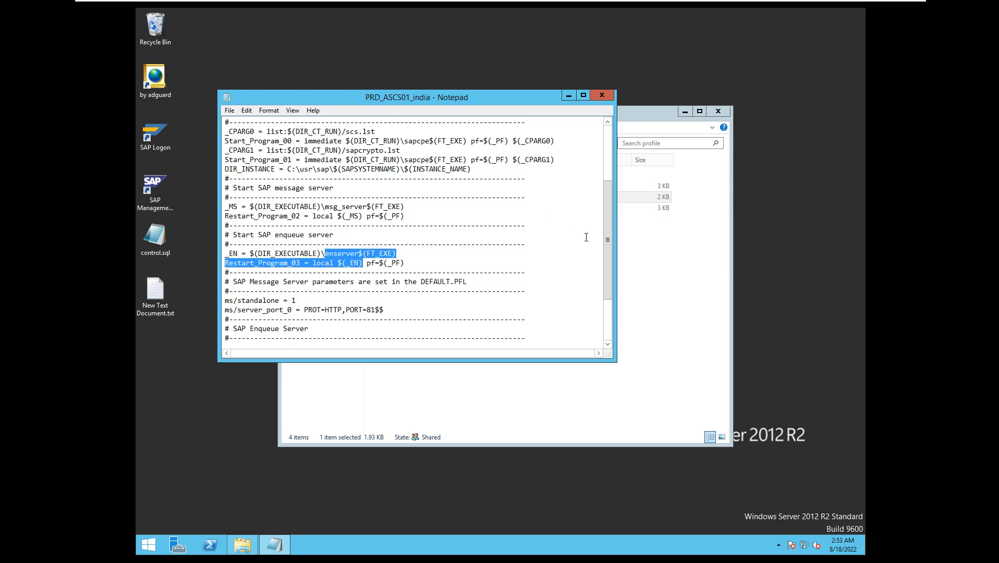
drag(607, 253, 600, 166)
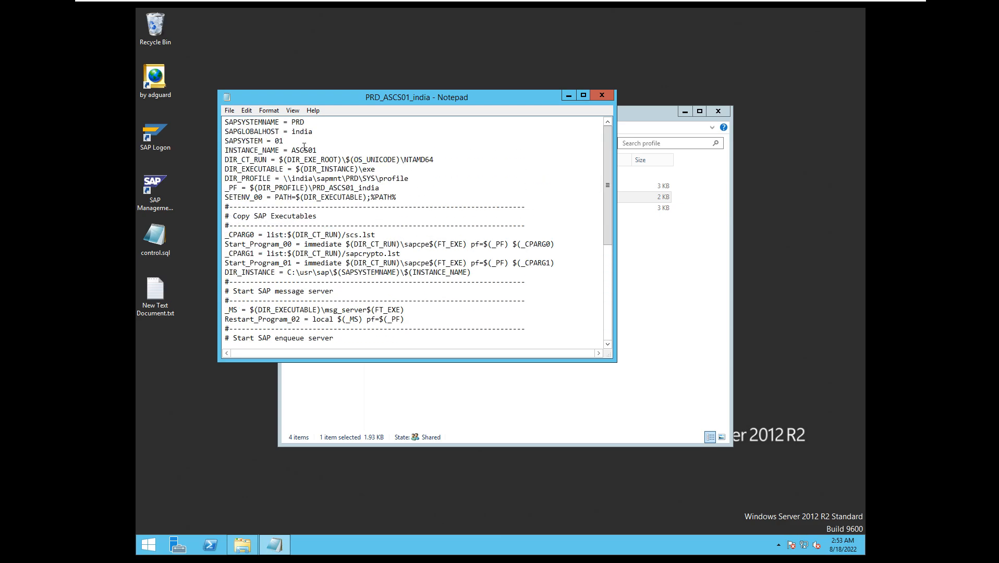
drag(284, 141, 323, 136)
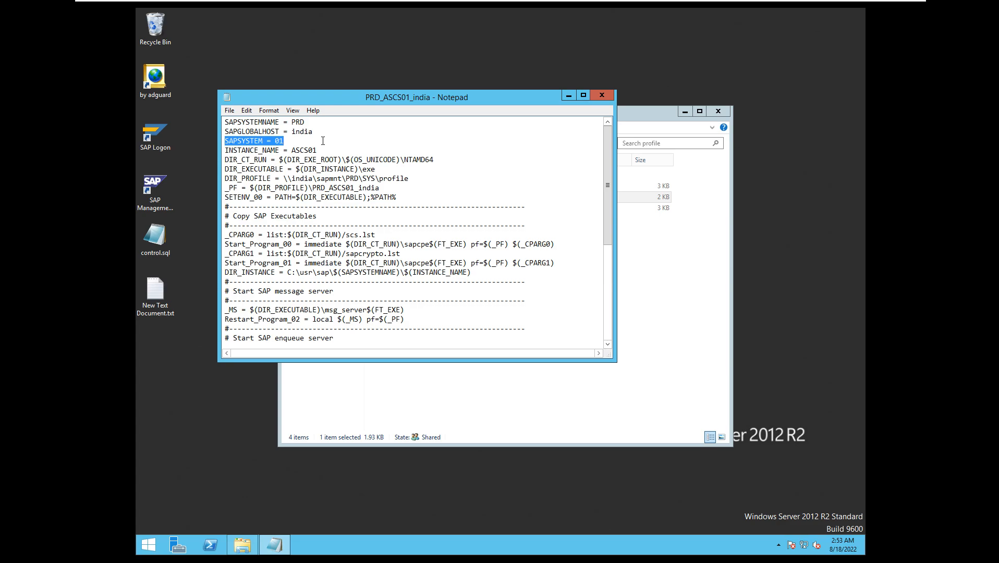
click(602, 95)
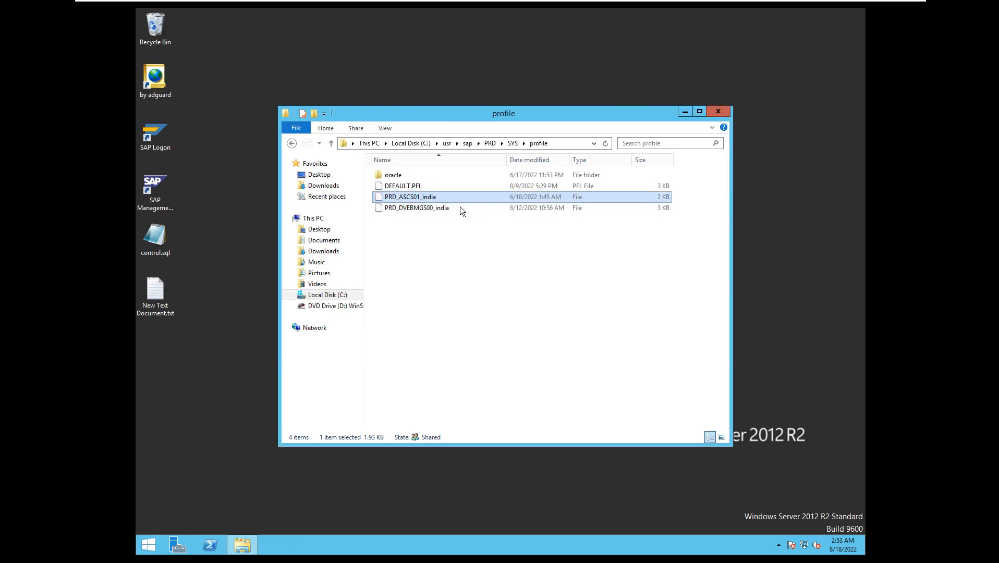
Open the PRD_DVEBMGS00_india instance profile in Notepad.
click(425, 210)
right_click(426, 210)
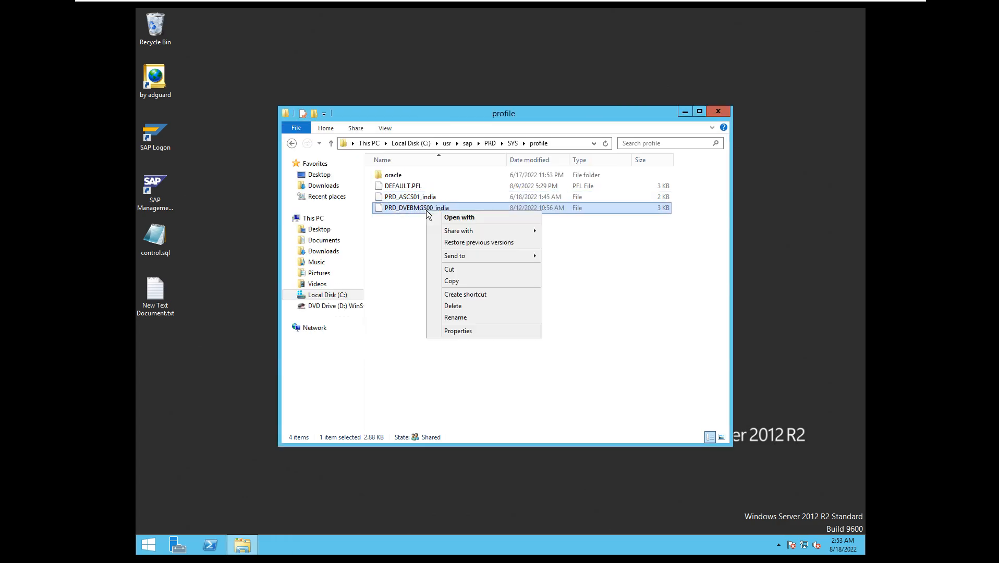
click(458, 218)
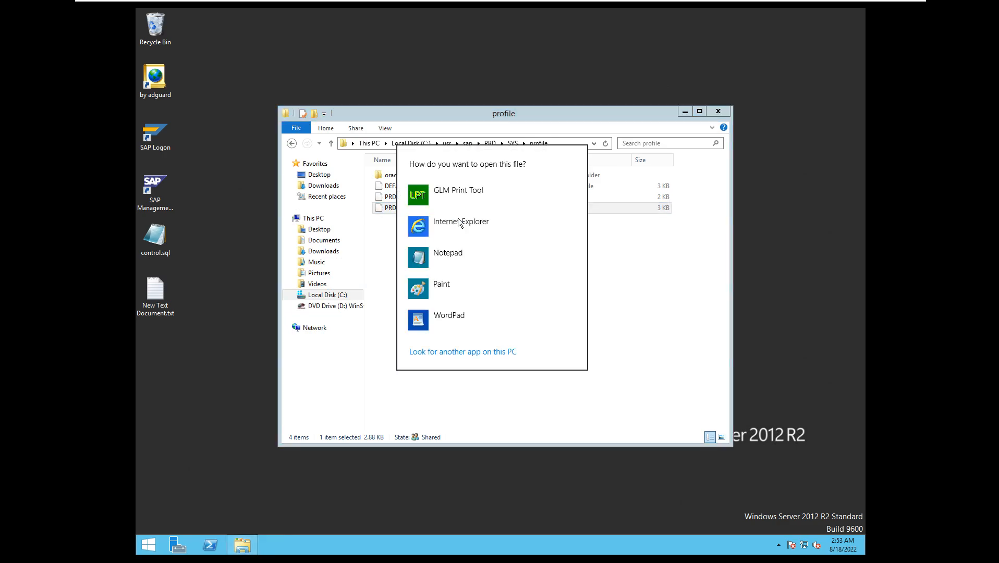
click(454, 255)
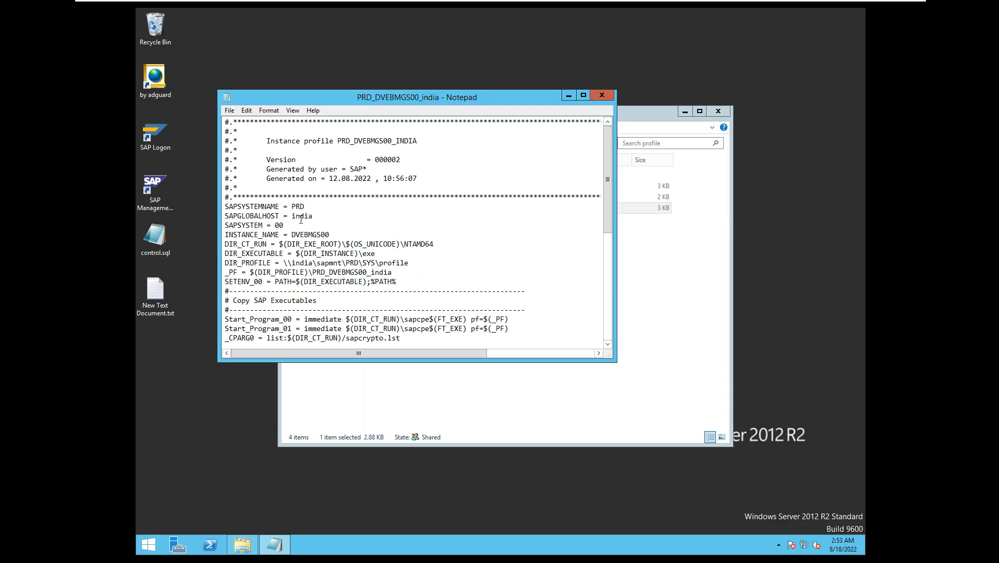
Examine the instance name and the rdisp work process parameters in the DVEBMGS00 profile, and close the file.
mouse_move(286, 224)
mouse_down()
mouse_move(273, 230)
mouse_move(330, 236)
mouse_move(287, 234)
mouse_up()
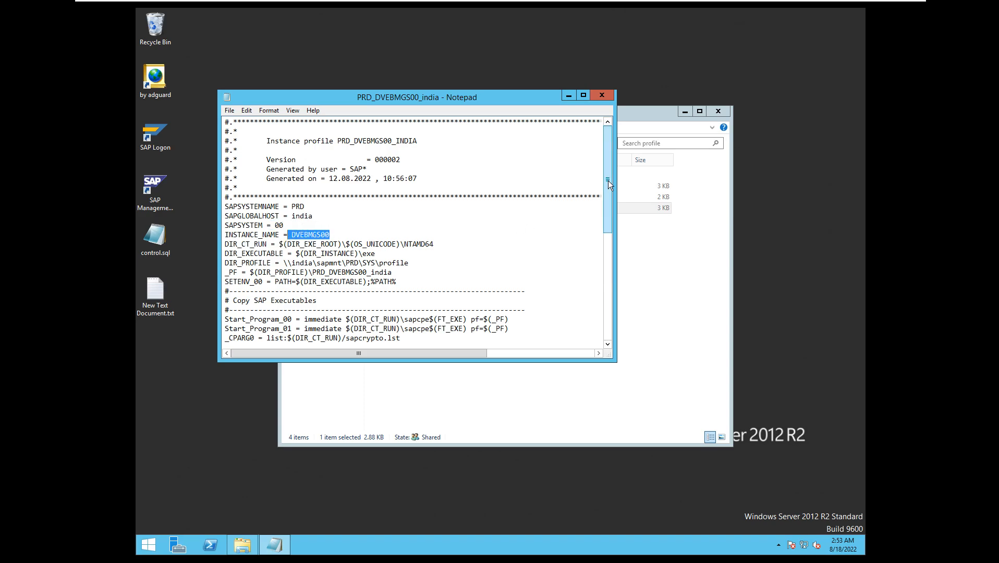
drag(611, 184, 610, 254)
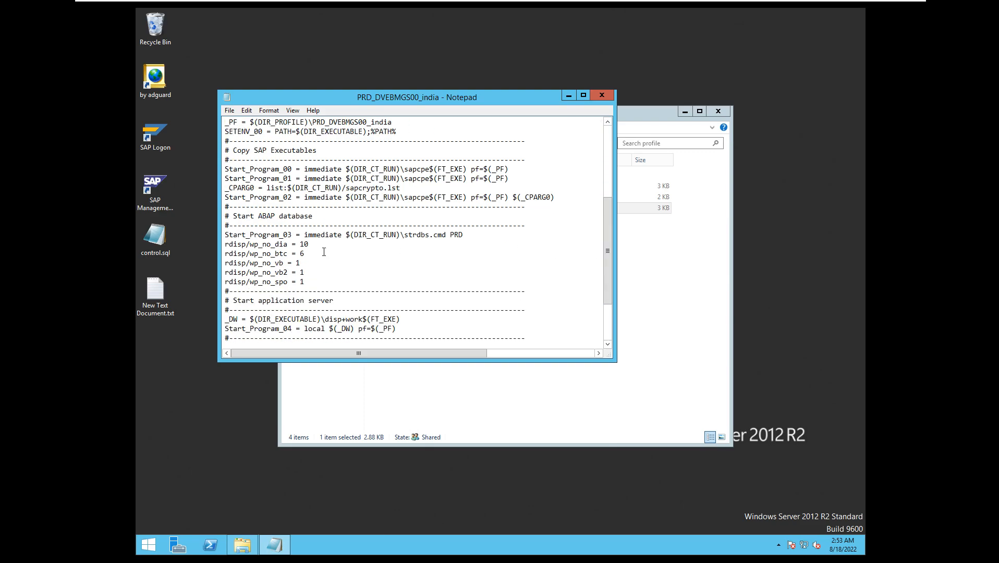
drag(313, 285, 233, 250)
click(601, 96)
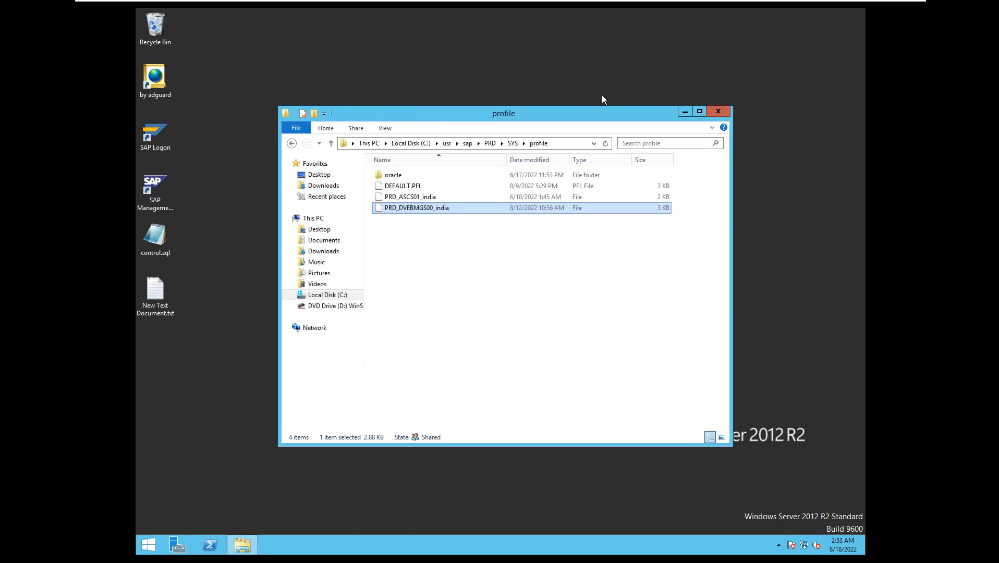
Open the DEFAULT.PFL profile in Notepad.
double_click(398, 189)
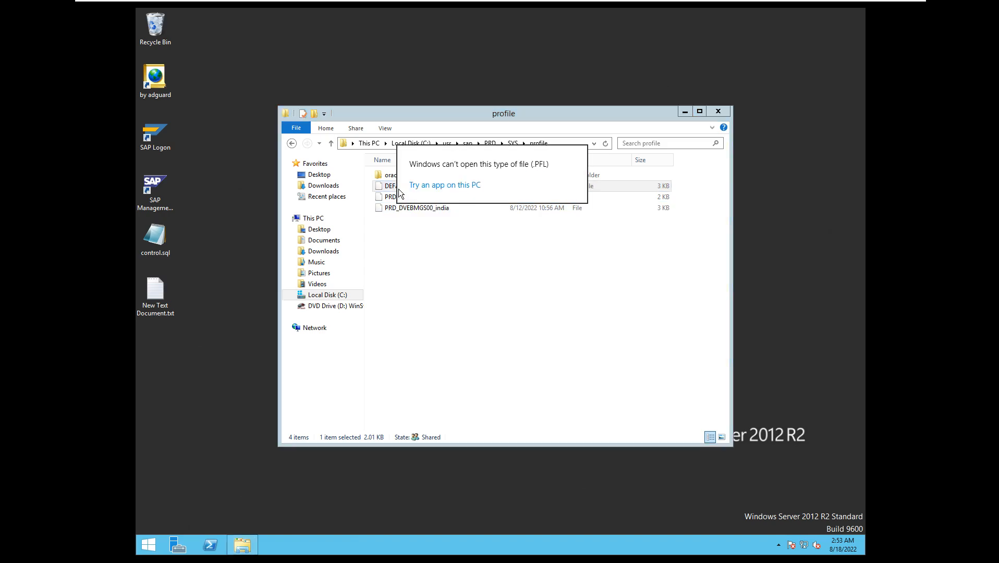
click(438, 185)
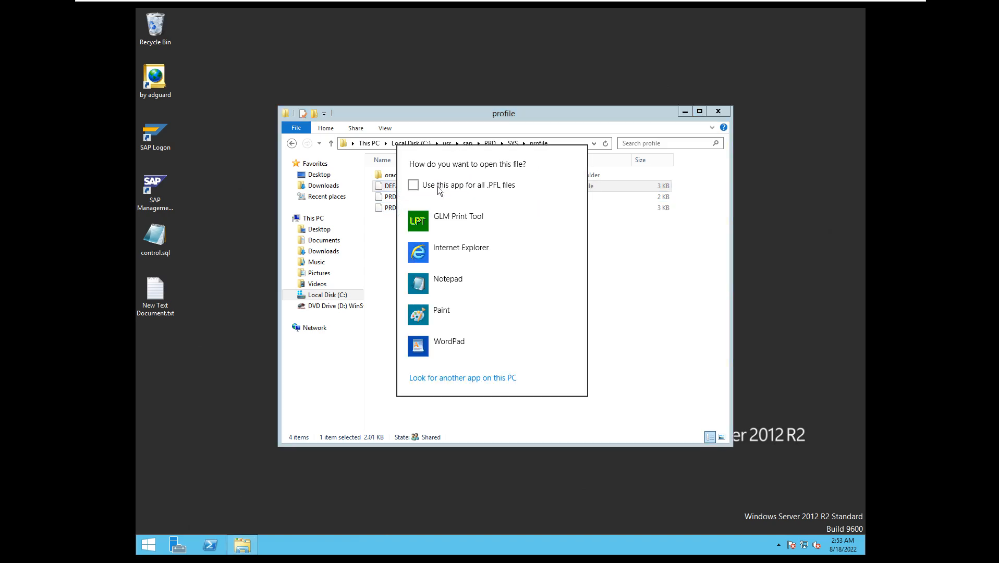
click(445, 278)
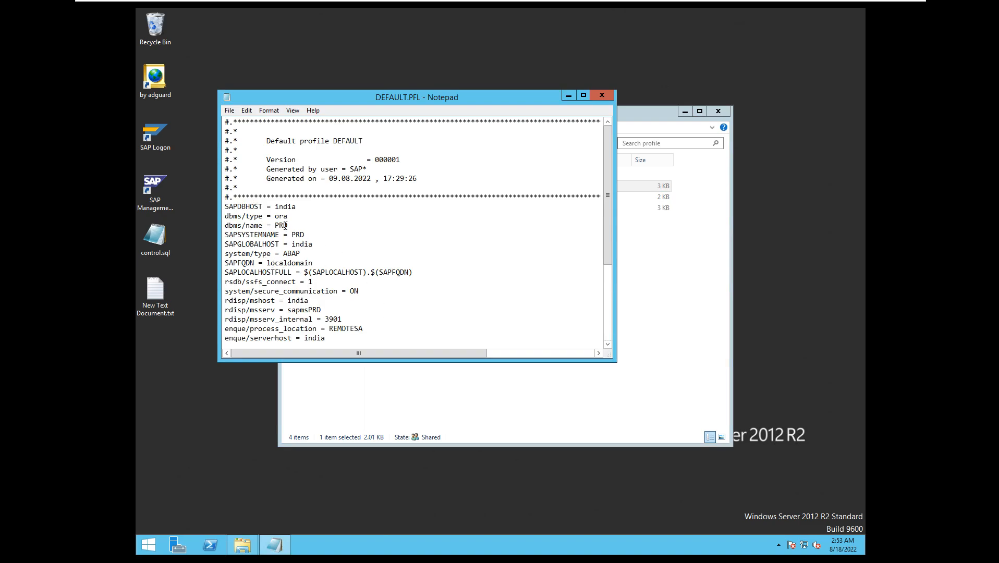
Examine the database name and SAPDBHOST entries in the default profile, and close the file.
drag(288, 225, 255, 225)
drag(317, 198, 295, 207)
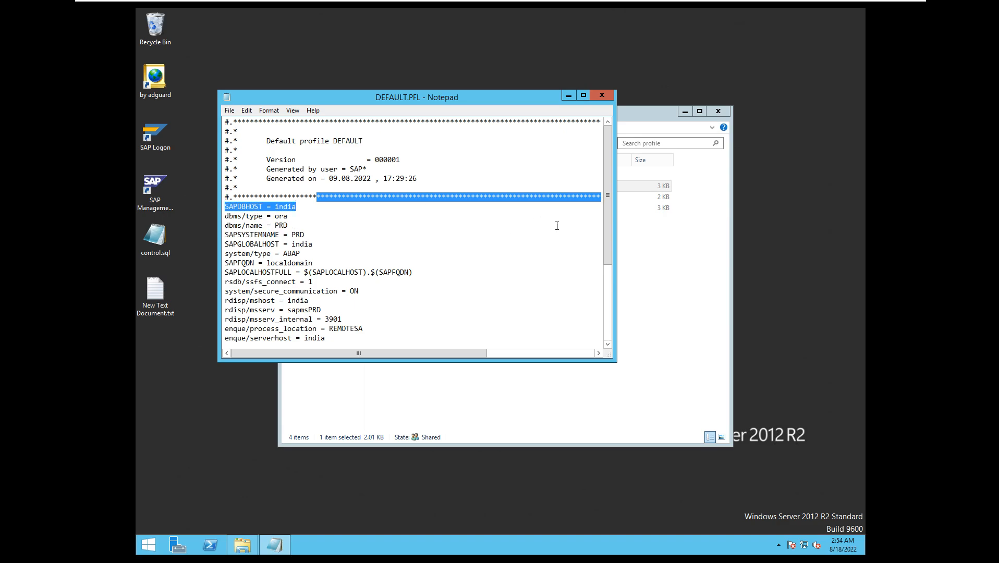
drag(607, 207, 596, 189)
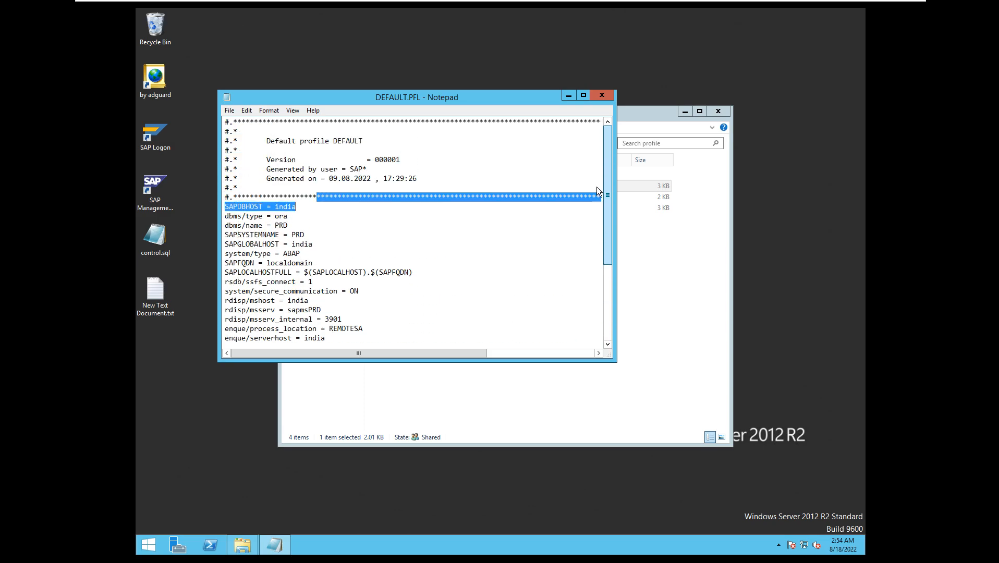
click(602, 99)
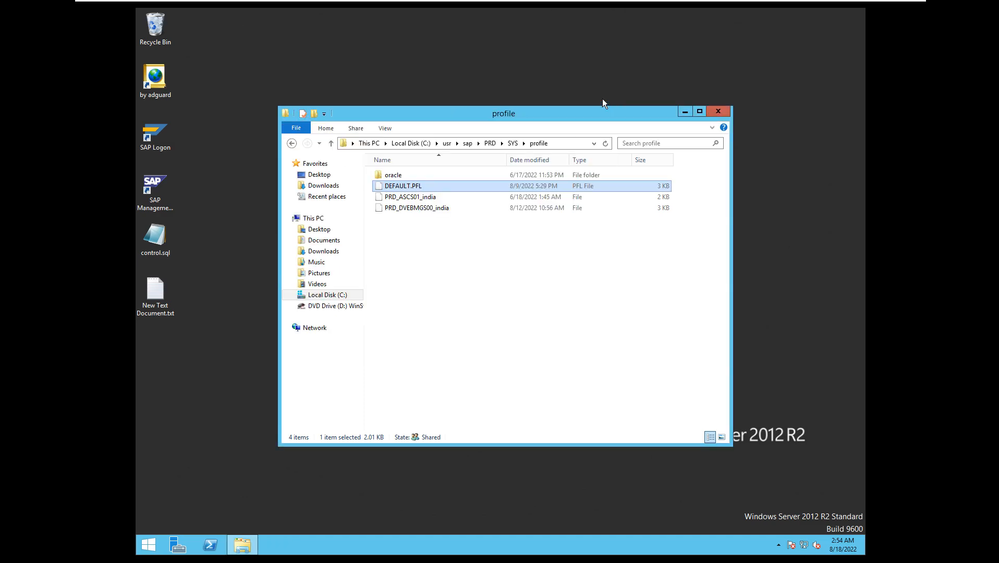
Reopen DEFAULT.PFL to review its system-wide parameters, and close it again.
double_click(396, 190)
click(435, 192)
drag(606, 156, 603, 96)
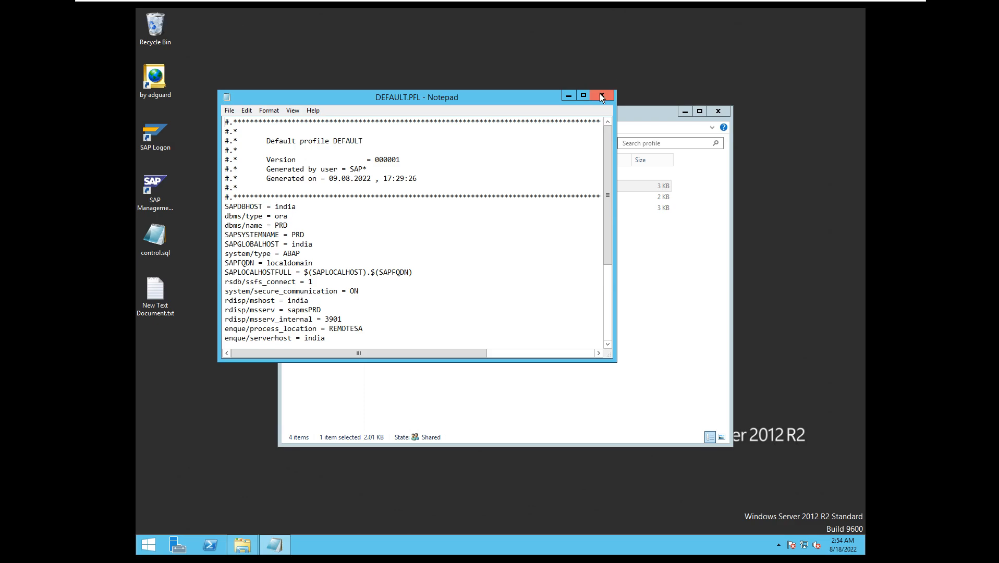
click(601, 97)
Reopen PRD_ASCS01_india in Notepad, review its start program entries, and close the file.
click(401, 198)
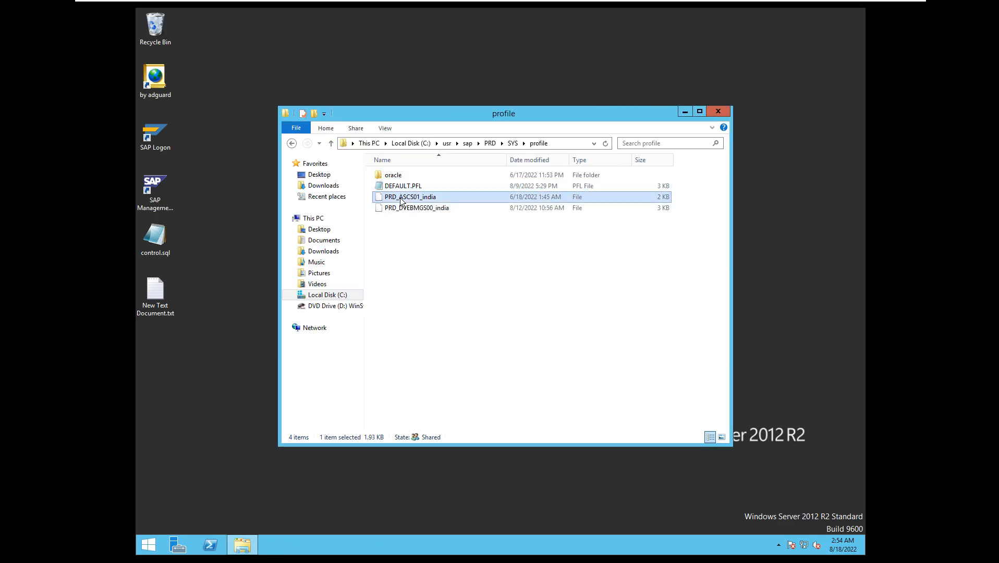
double_click(400, 199)
click(467, 249)
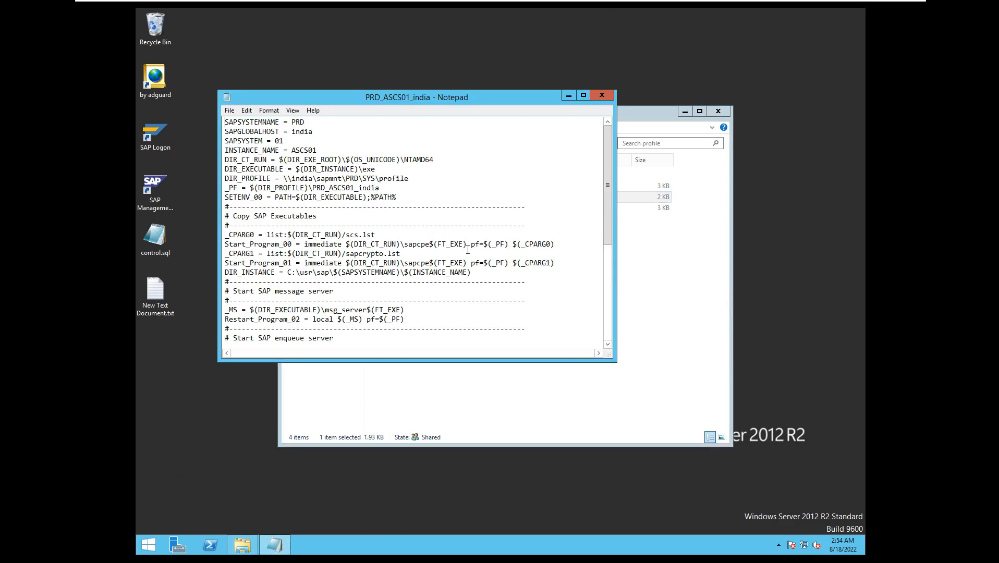
mouse_move(607, 165)
mouse_down()
mouse_move(608, 284)
mouse_move(606, 179)
mouse_up()
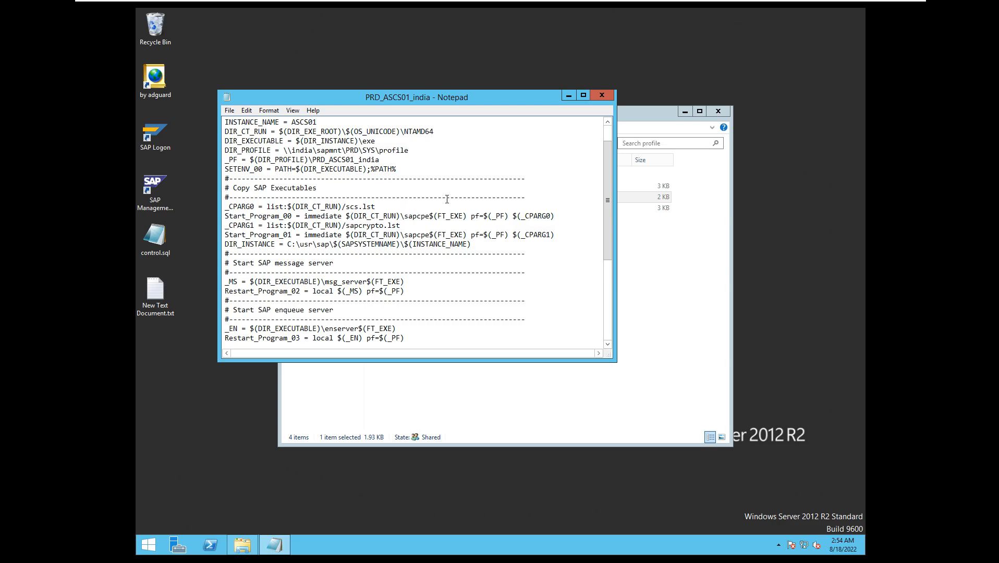
drag(611, 230, 609, 179)
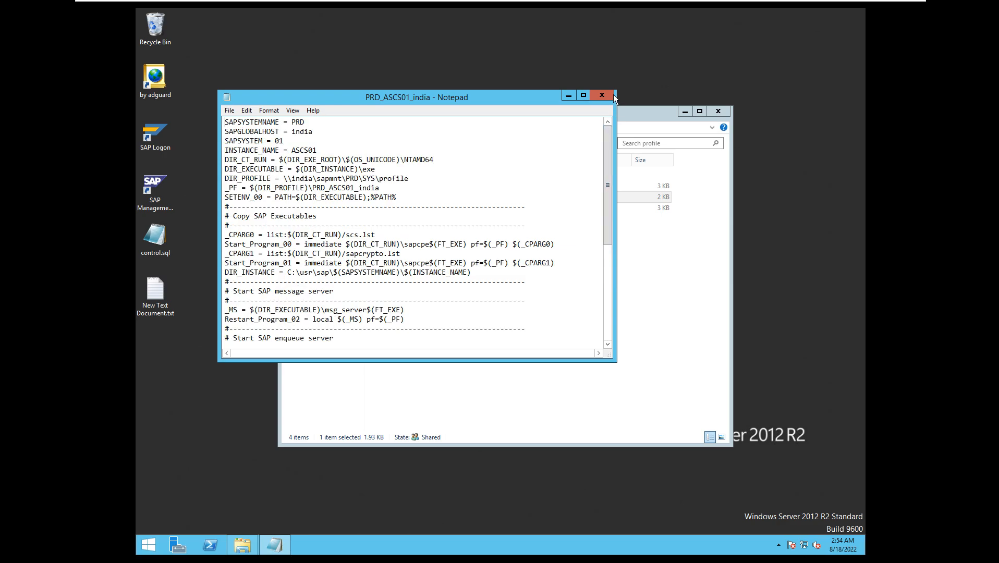
click(611, 95)
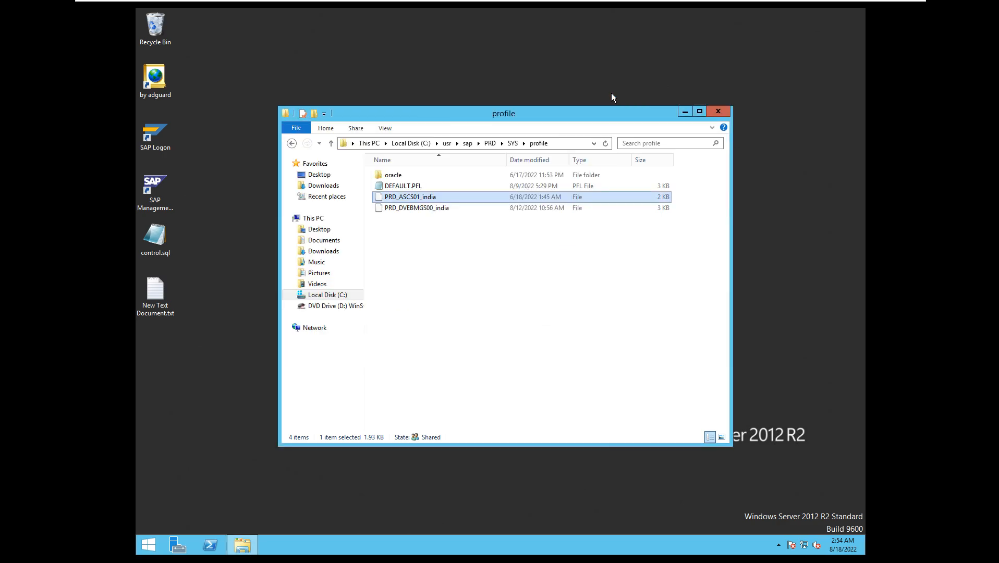
Open PRD_DVEBMGS00_india in Notepad, review its strdbs.cmd start entry and work process parameters, and close the file.
click(445, 207)
double_click(445, 208)
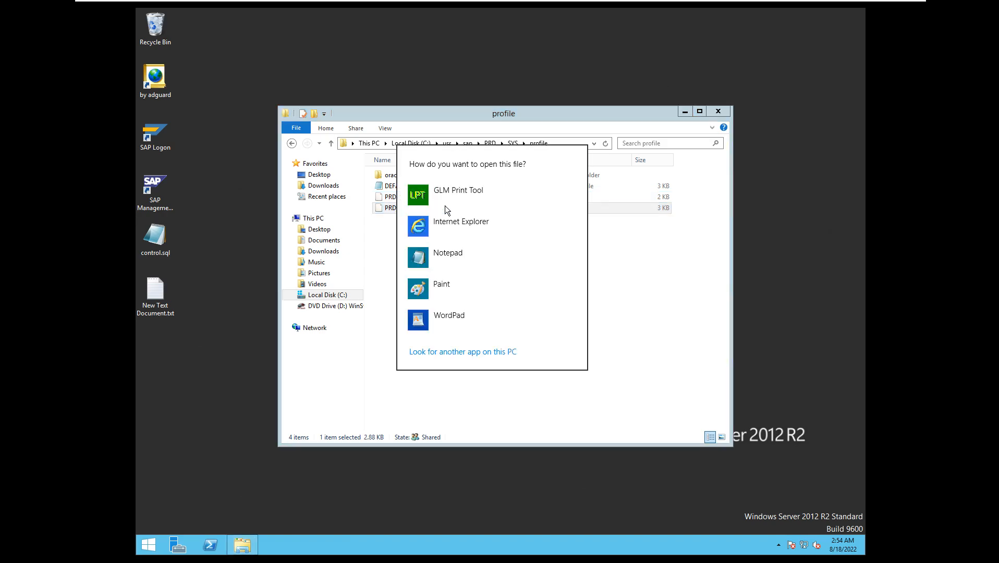
click(456, 260)
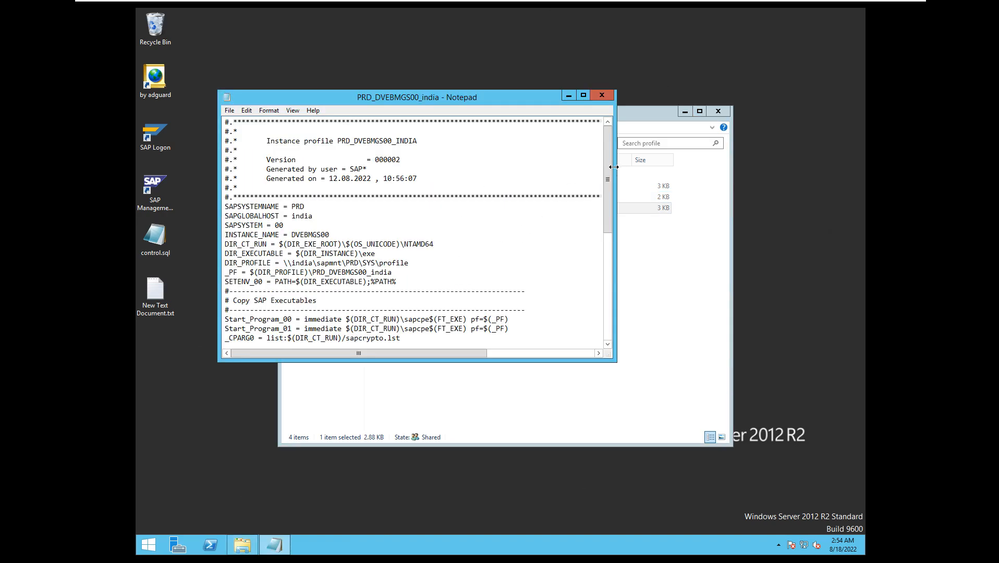
drag(608, 187, 602, 219)
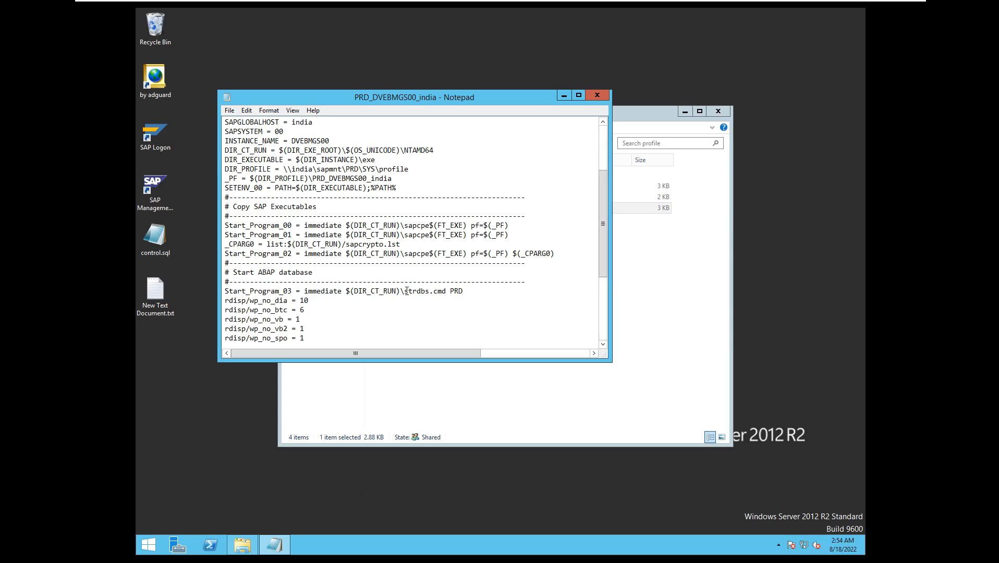
drag(405, 290, 454, 292)
drag(606, 213, 607, 258)
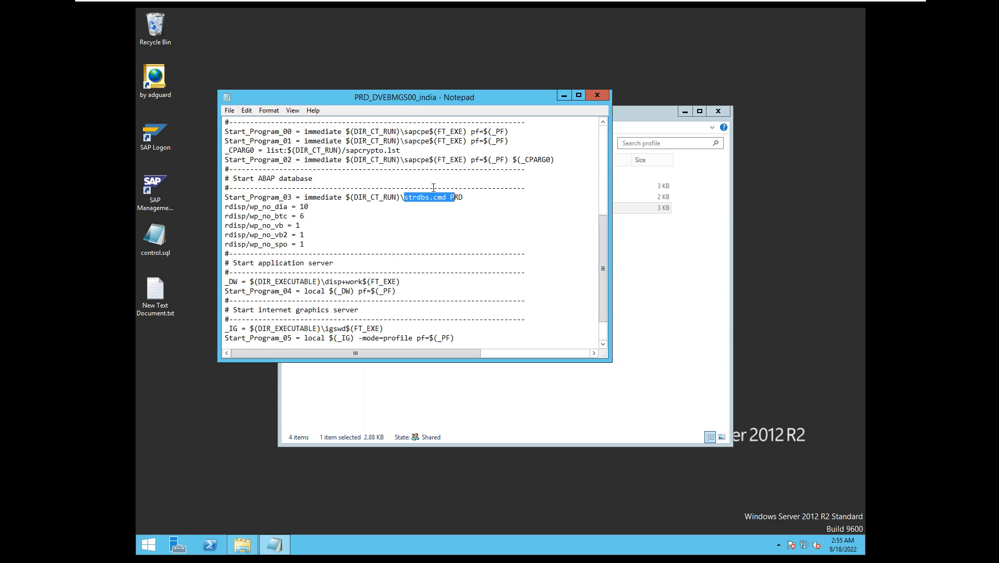
drag(601, 233, 599, 139)
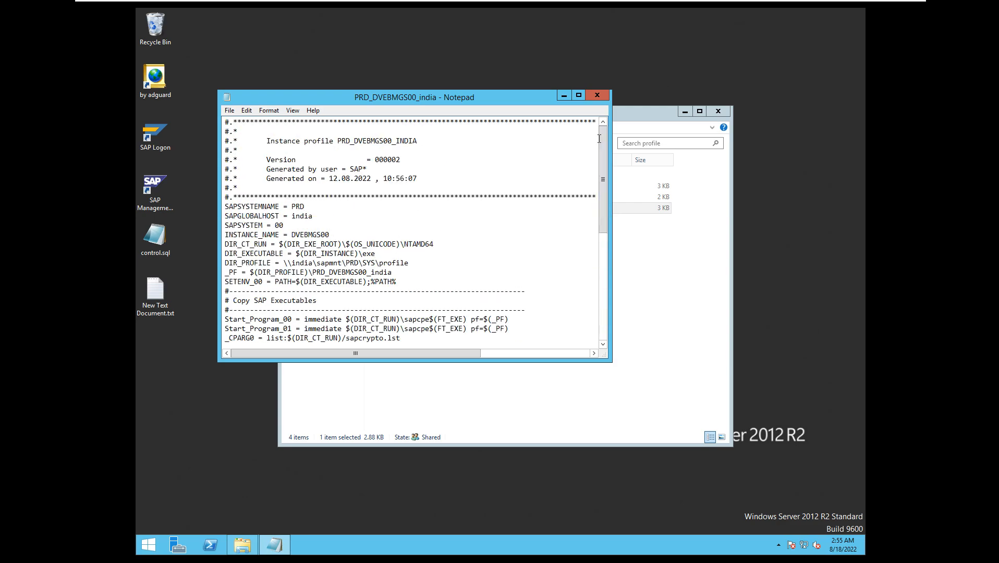
click(605, 94)
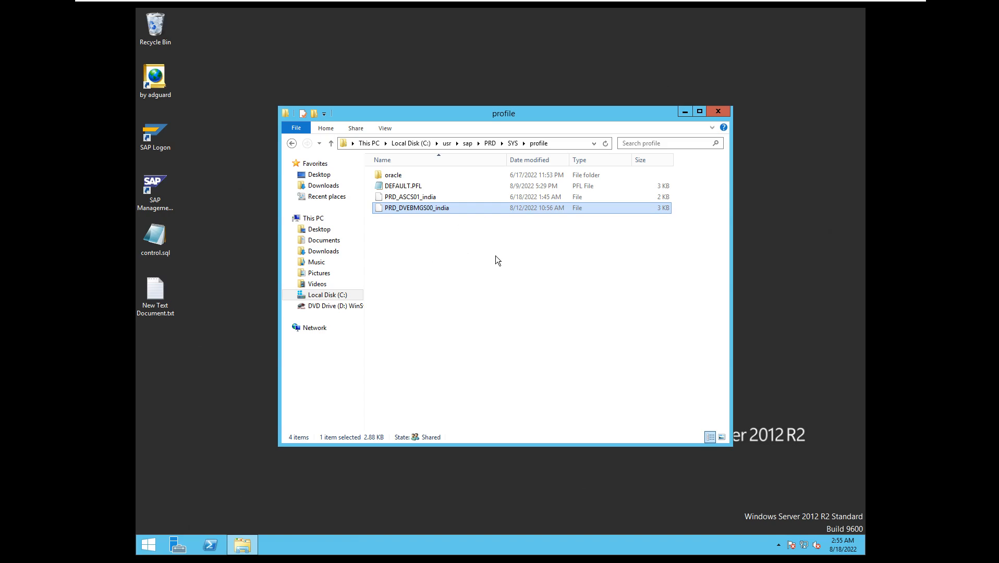
Close the profile folder window and minimise the virtual machine to bring up the landscape diagram in Paint.
click(723, 111)
mouse_move(695, 5)
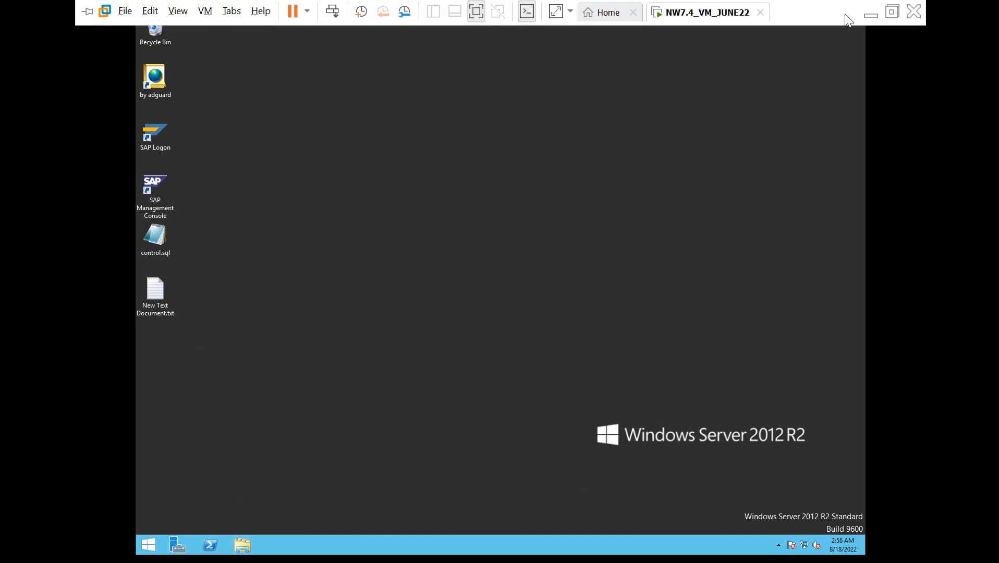
click(871, 14)
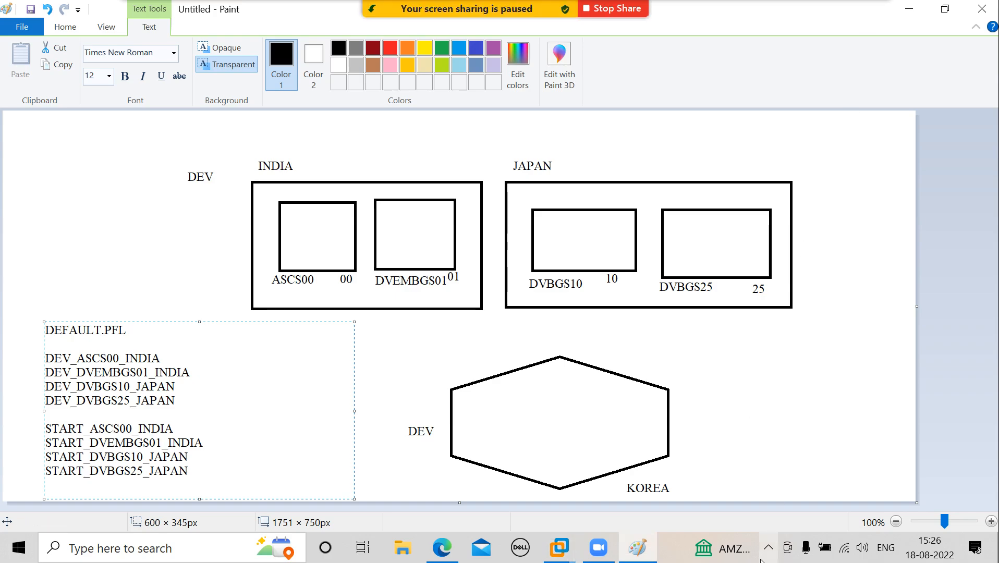
click(769, 547)
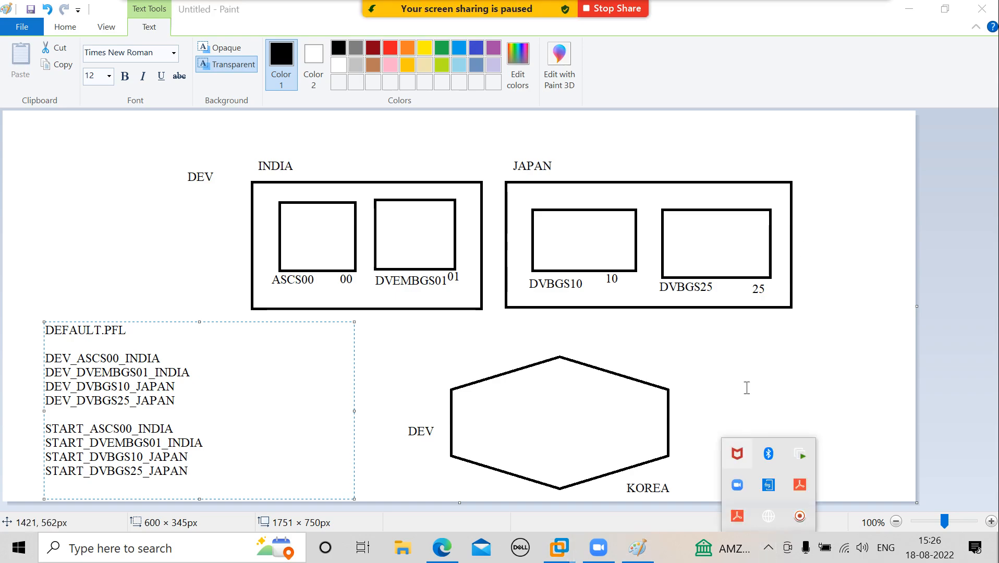
click(762, 353)
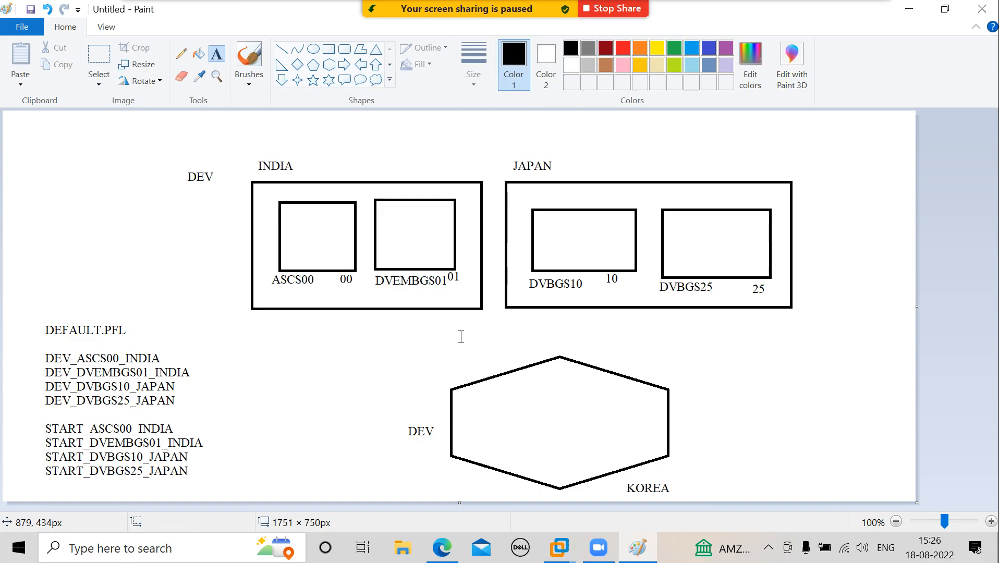
Start a new Zoom screen share of the Untitled - Paint window.
mouse_move(407, 7)
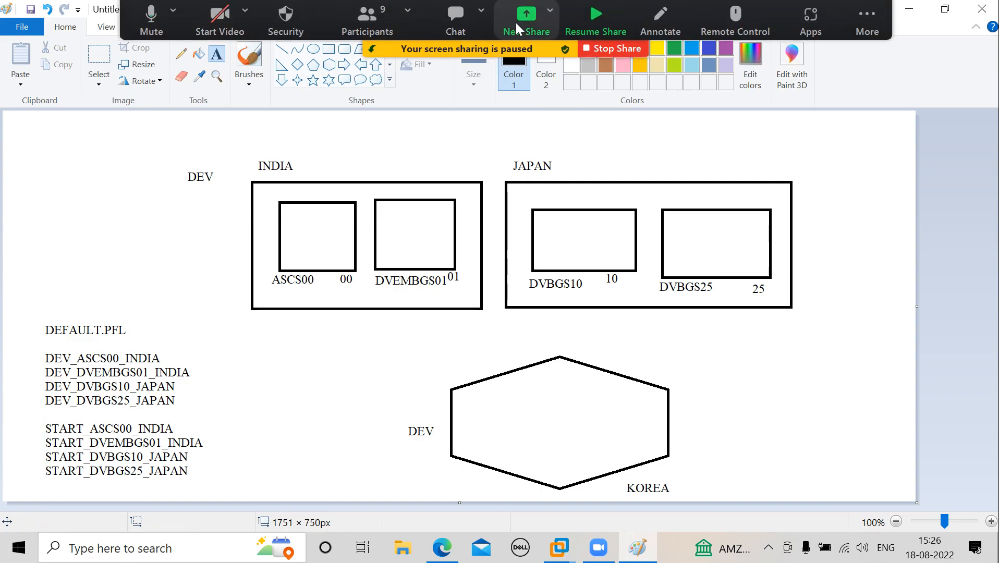
click(526, 15)
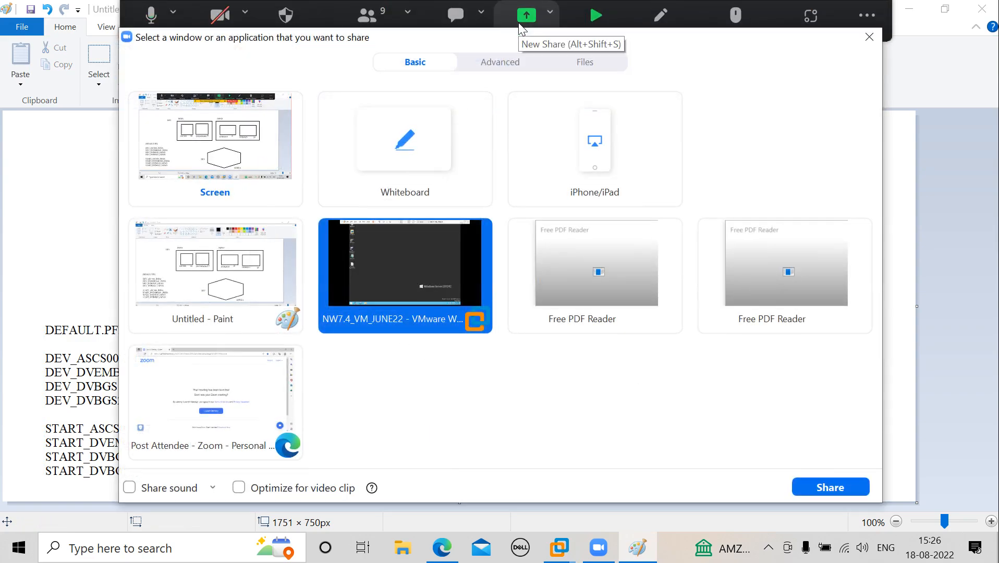
click(229, 286)
click(815, 488)
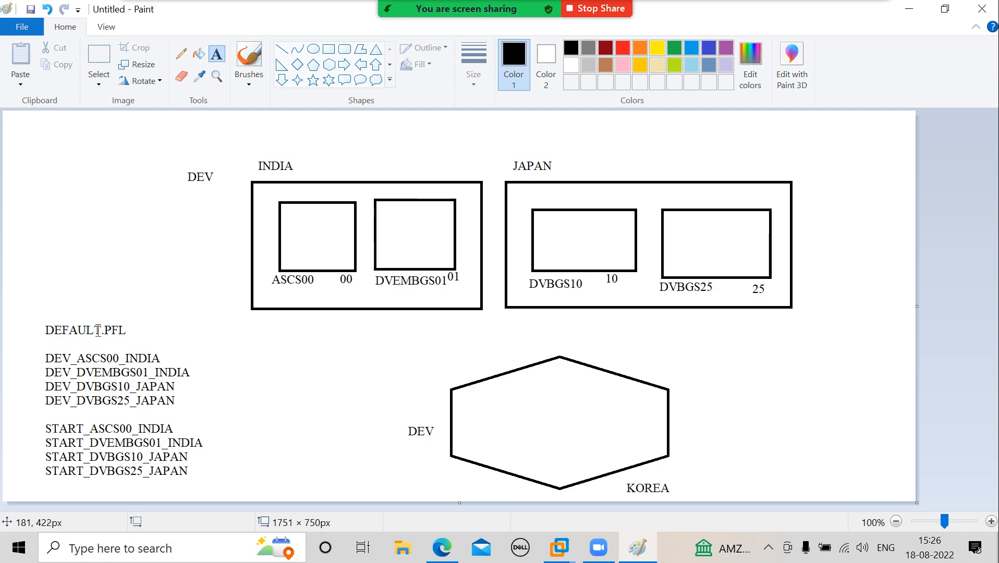
Review the DEFAULT.PFL entry, the DVBGS25 instance box and the DEV_DVBGS25_JAPAN profile name in the diagram.
click(102, 330)
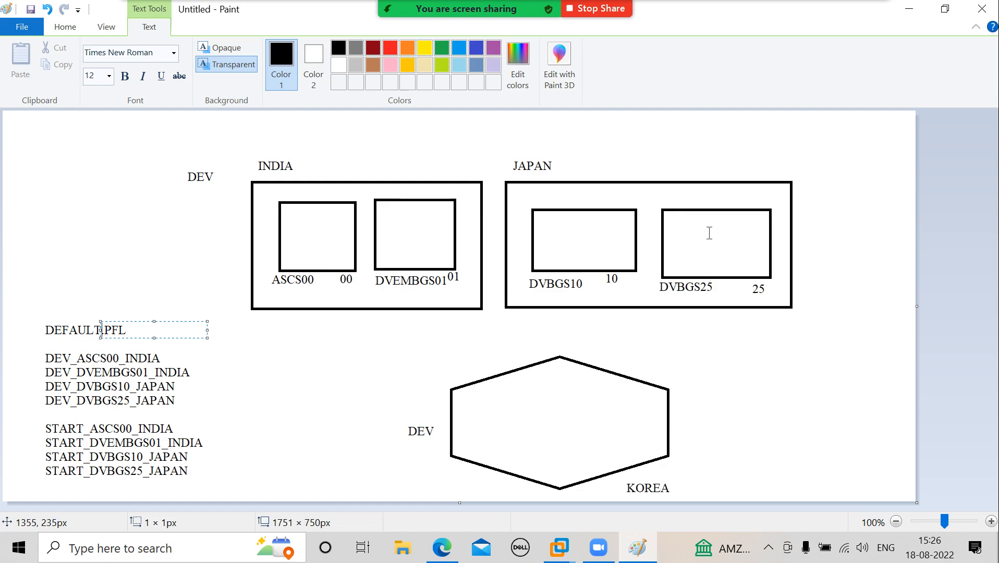
click(703, 243)
click(703, 243)
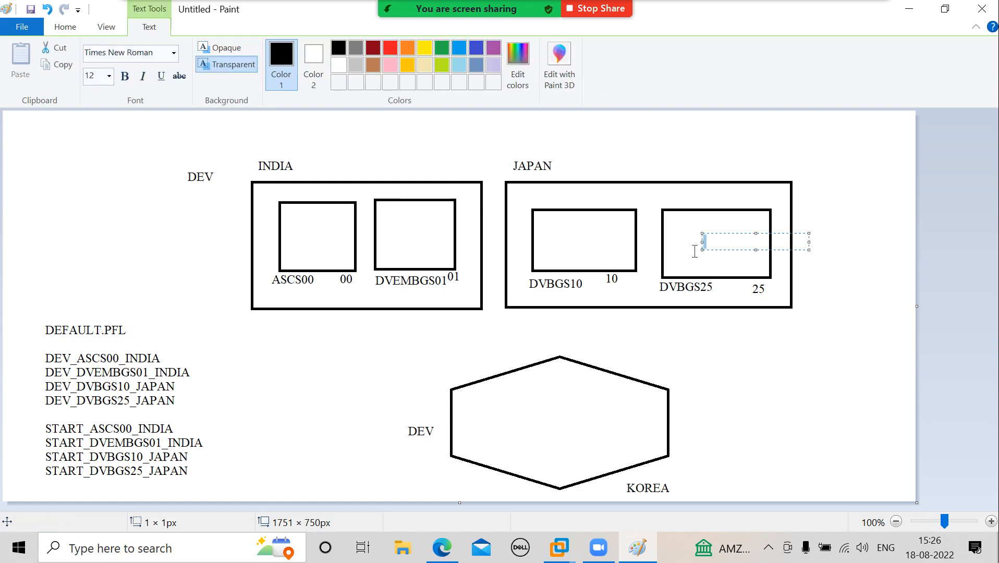
click(166, 401)
click(165, 400)
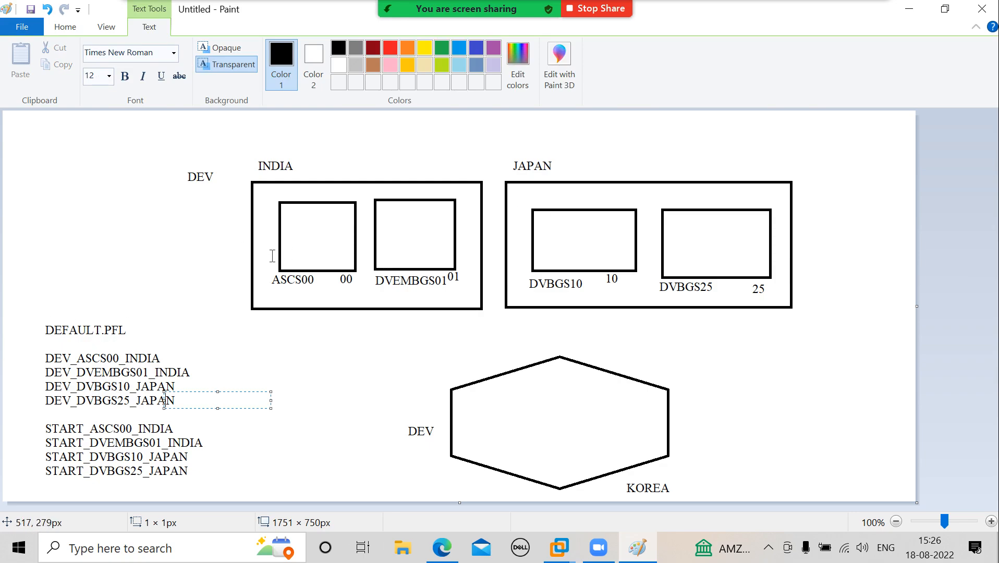
Switch the Zoom screen share to the NW7.4_VM_JUNE22 VMware Workstation window.
mouse_move(427, 7)
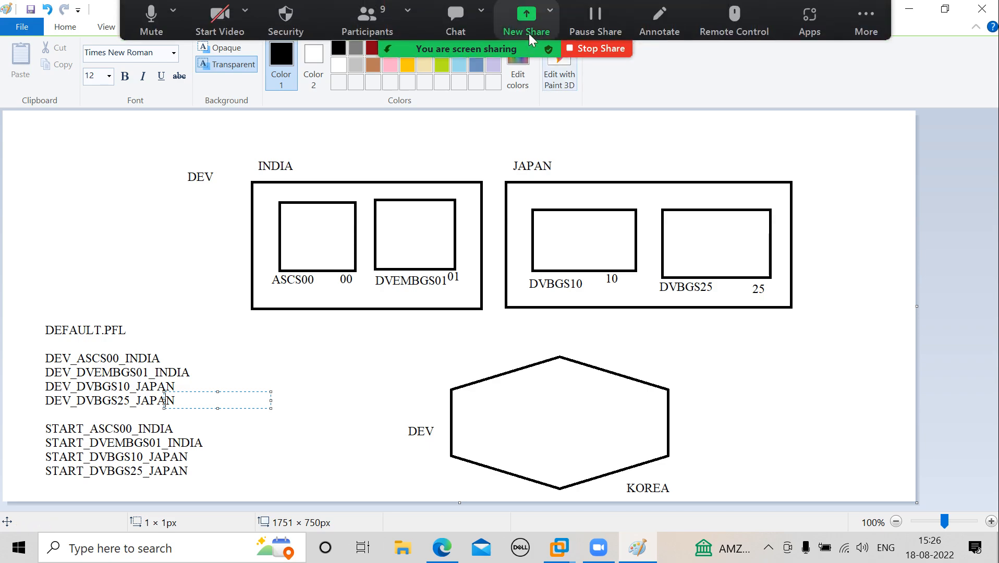
click(529, 26)
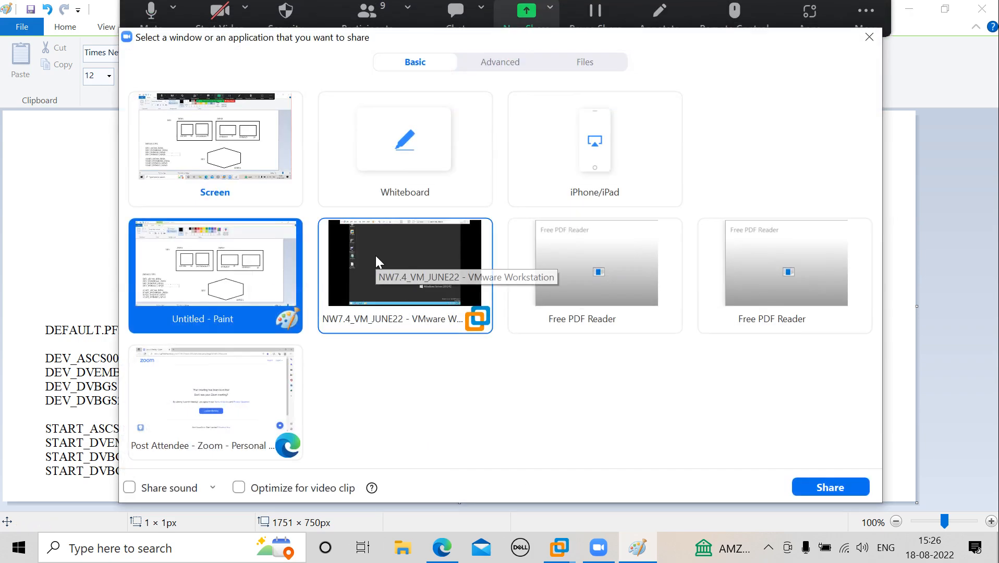
click(375, 263)
click(830, 486)
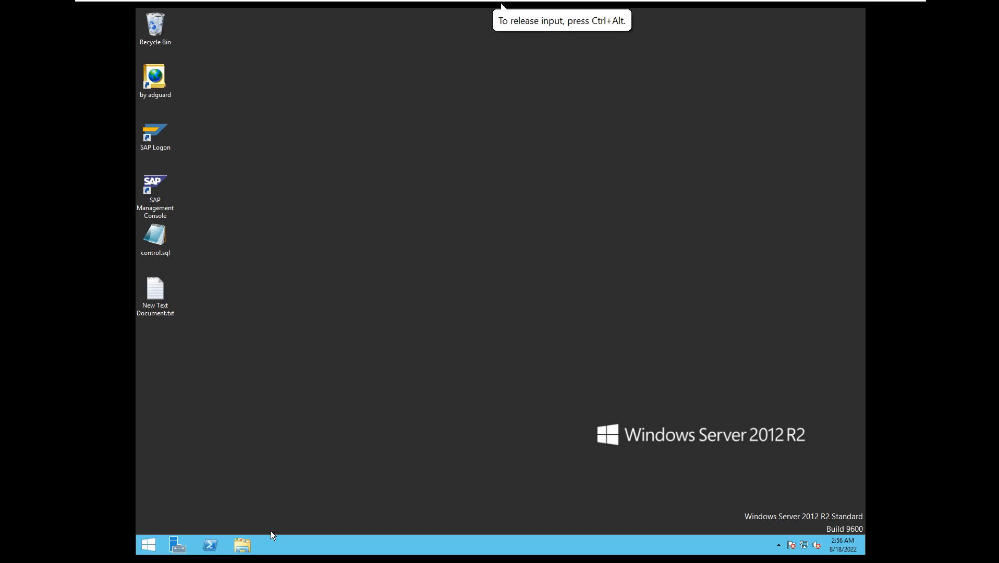
Open the folder C:\usr\sap\PRD\SYS\profile in File Explorer.
click(242, 545)
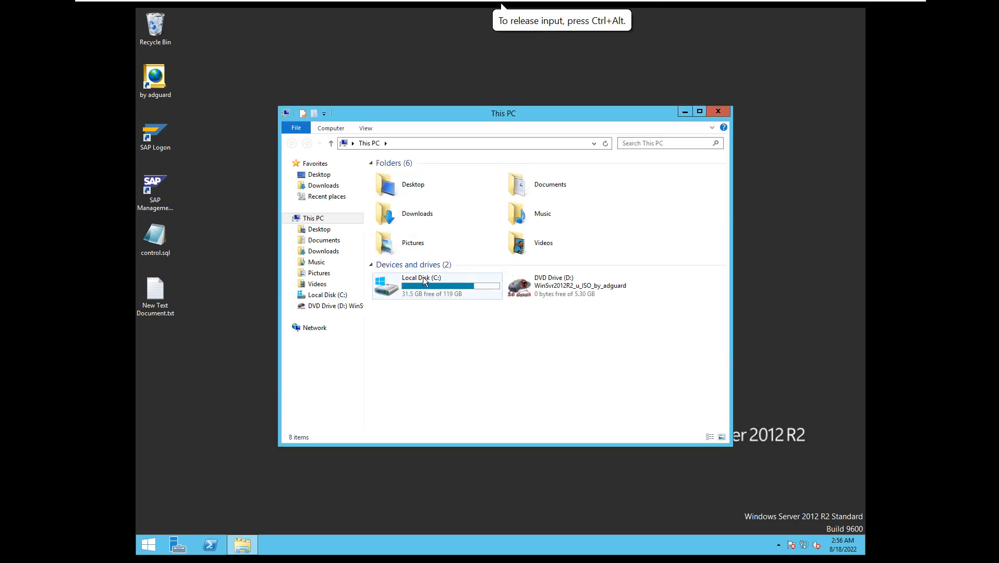
double_click(431, 288)
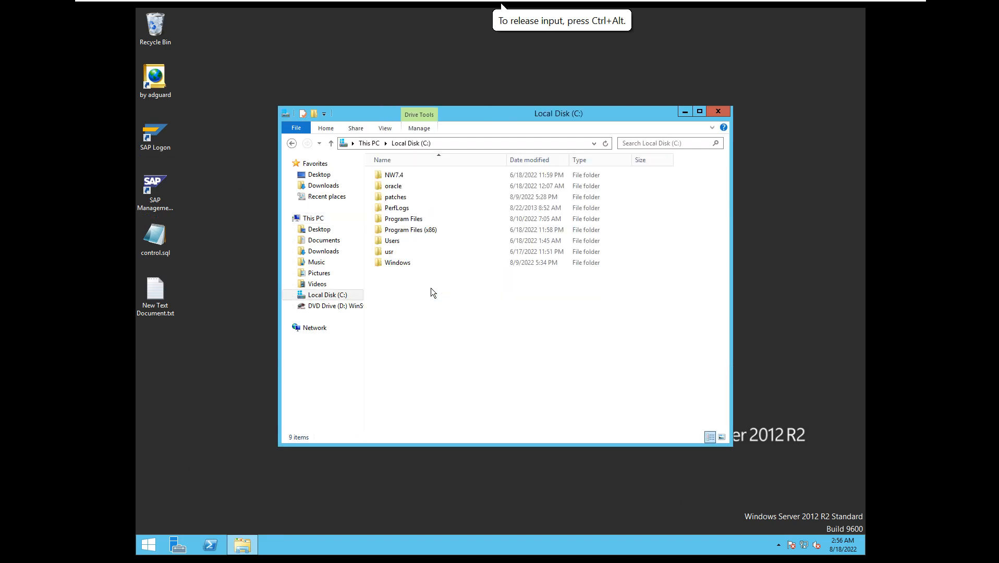
double_click(412, 251)
click(405, 177)
double_click(404, 175)
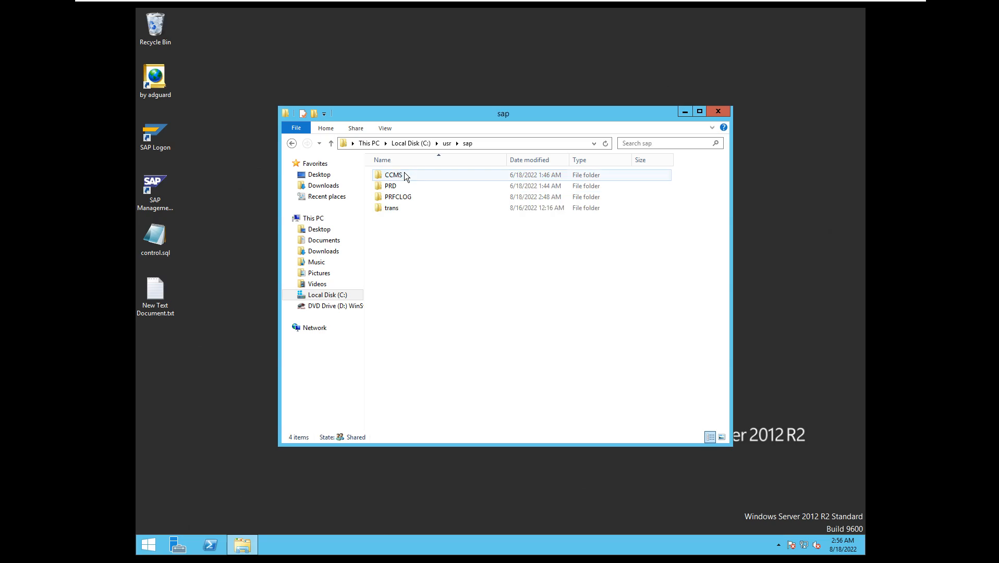
double_click(399, 188)
double_click(404, 197)
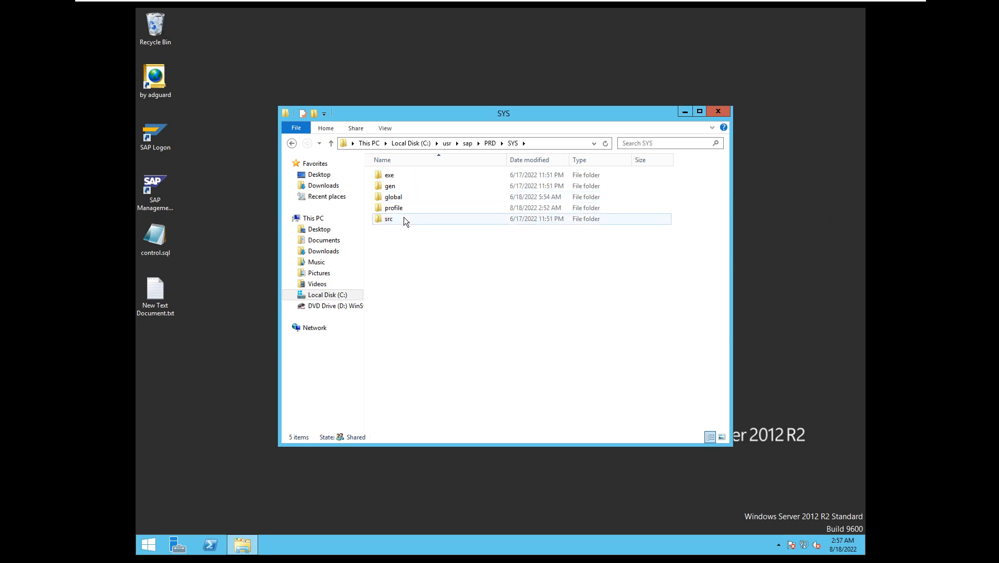
double_click(404, 208)
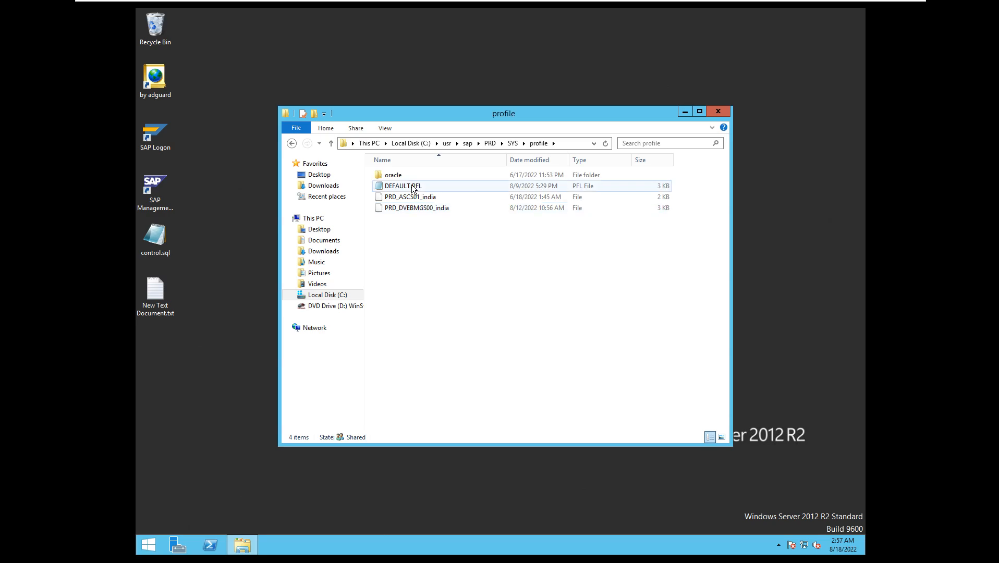
Open DEFAULT.PFL, examine the login/system_client parameter, then close the file and minimise the profile folder.
double_click(404, 186)
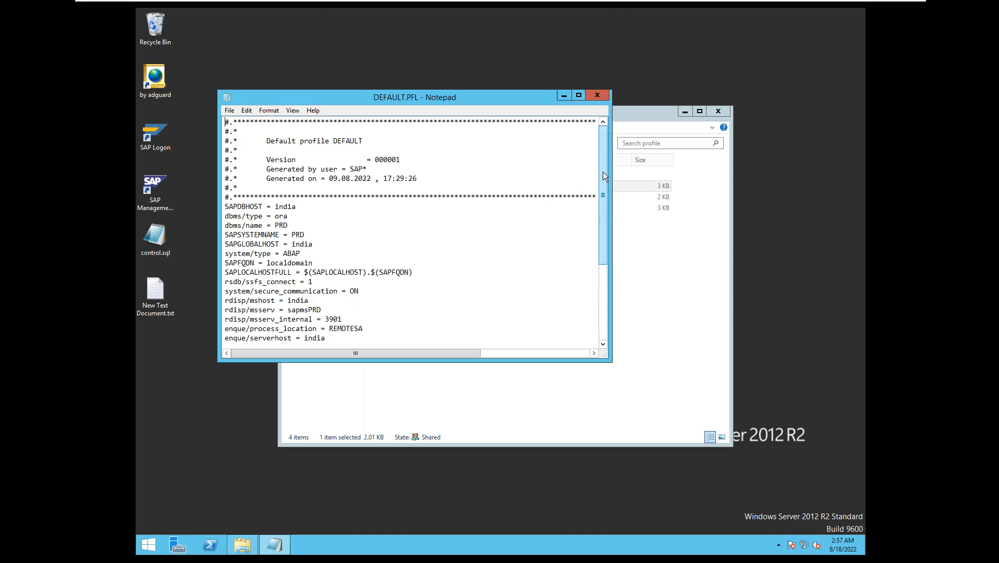
drag(603, 176, 611, 258)
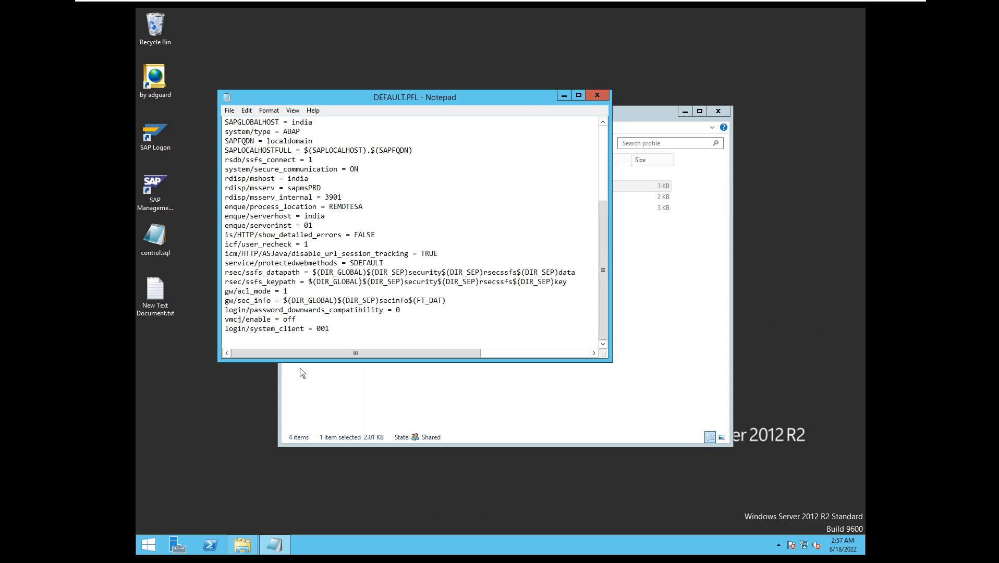
drag(226, 329, 331, 330)
drag(225, 330, 338, 330)
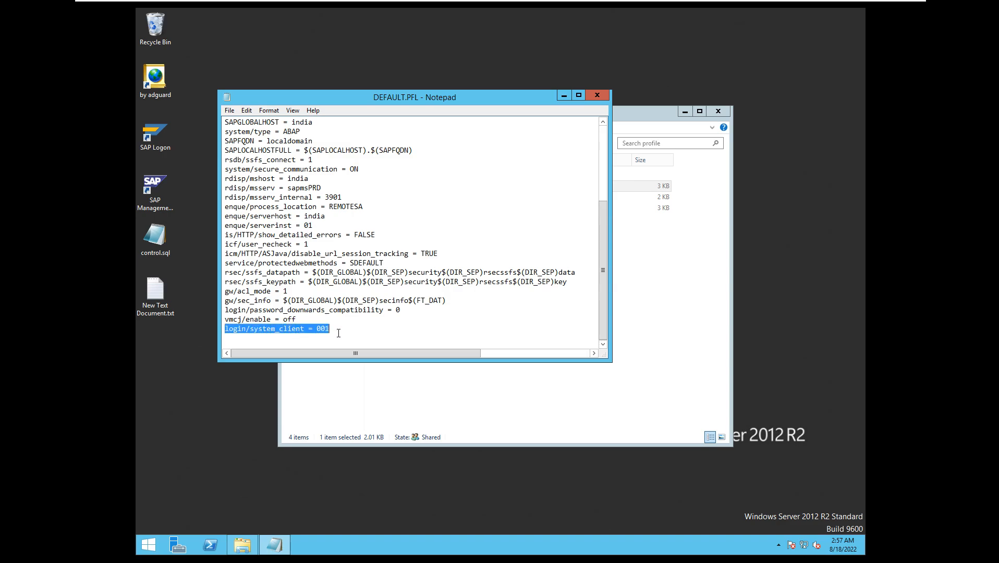
click(603, 97)
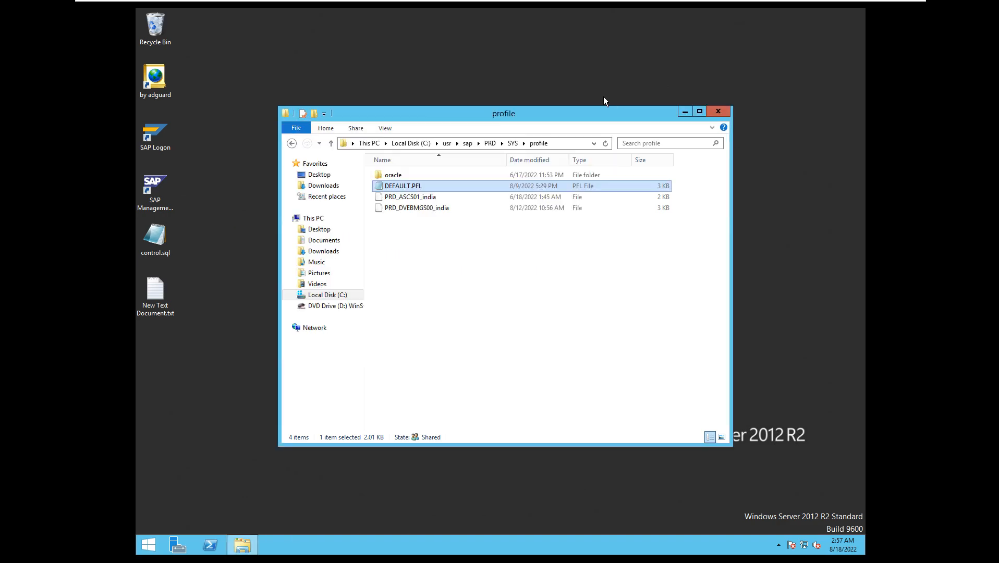
click(685, 114)
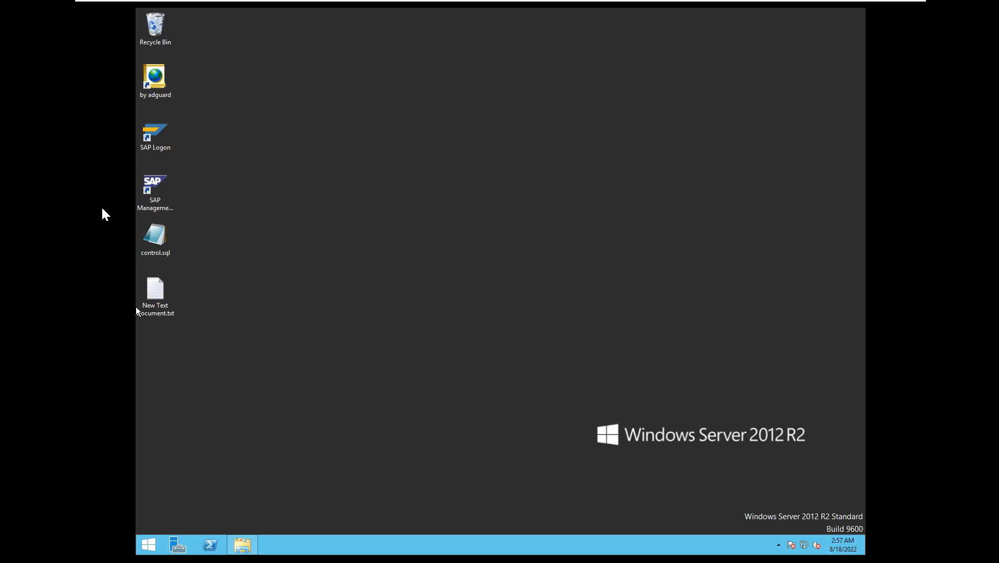
Launch SAP Management Console and expand the SAP Systems node.
double_click(155, 185)
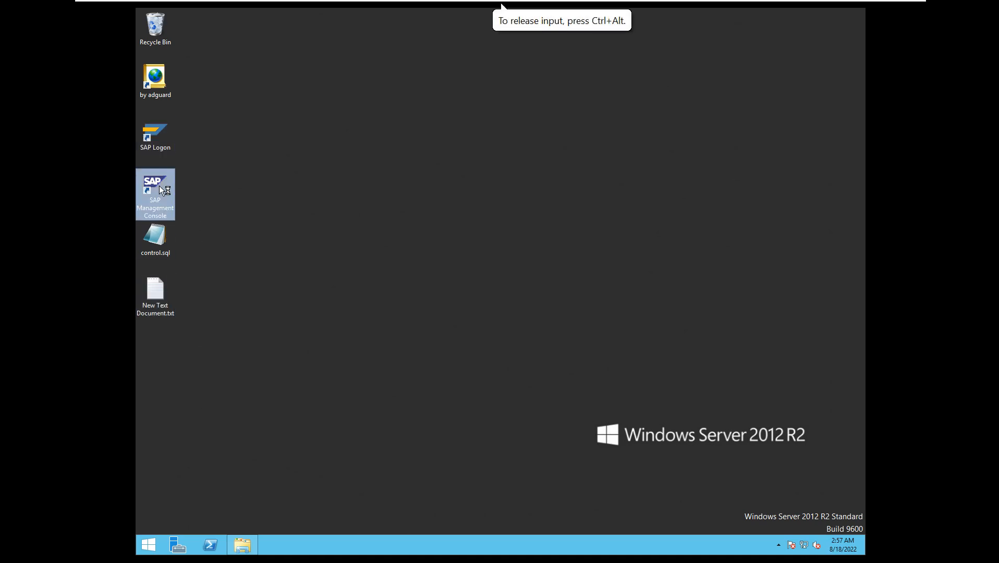
click(545, 294)
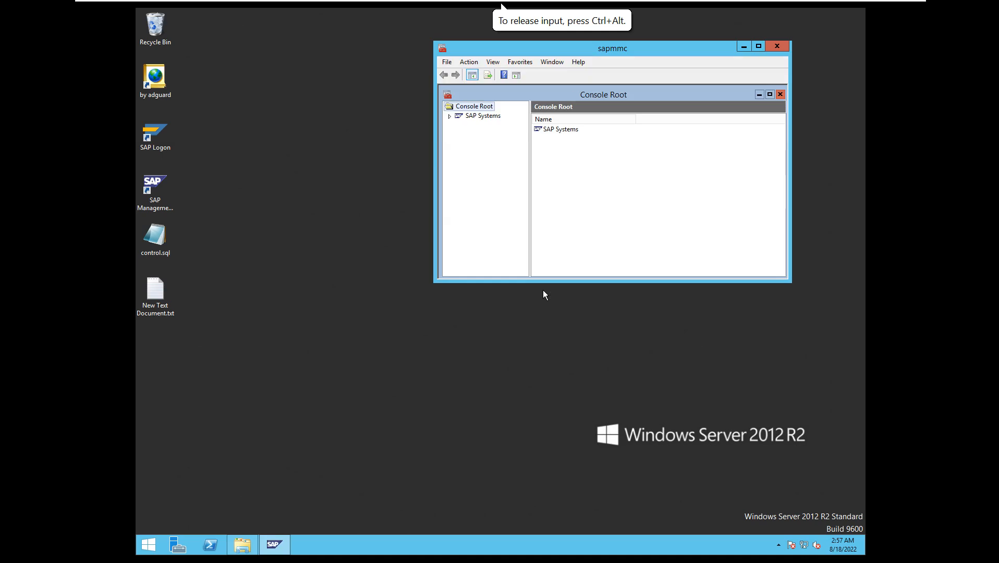
click(449, 115)
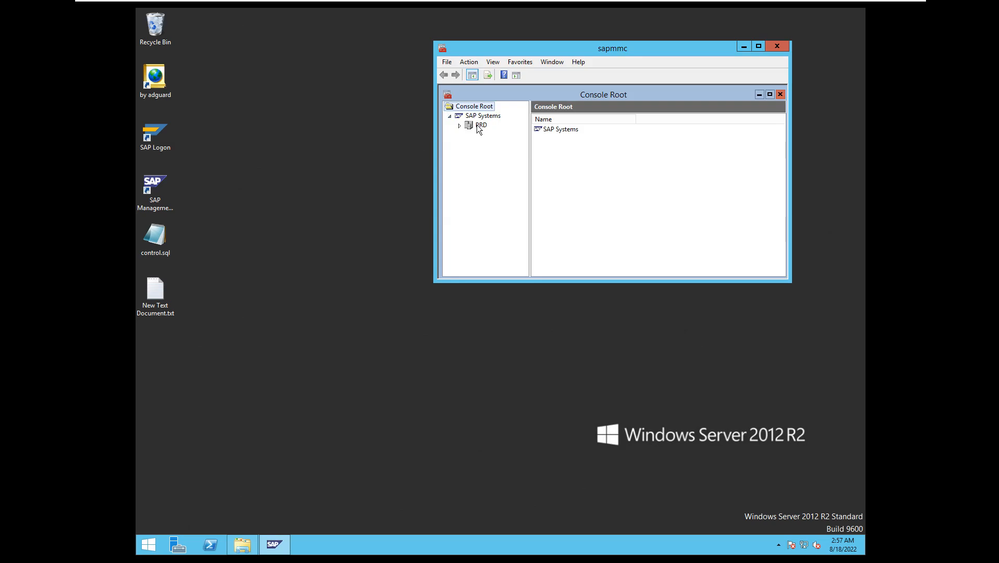
Start the PRD system with a 300-second start timeout, authenticating with the OS user's password.
click(477, 125)
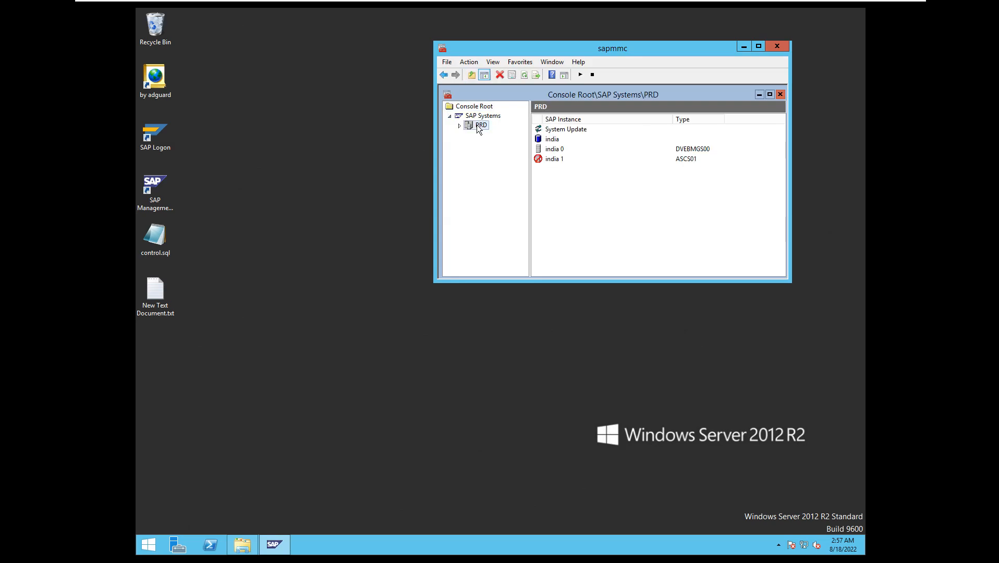
click(580, 76)
click(568, 192)
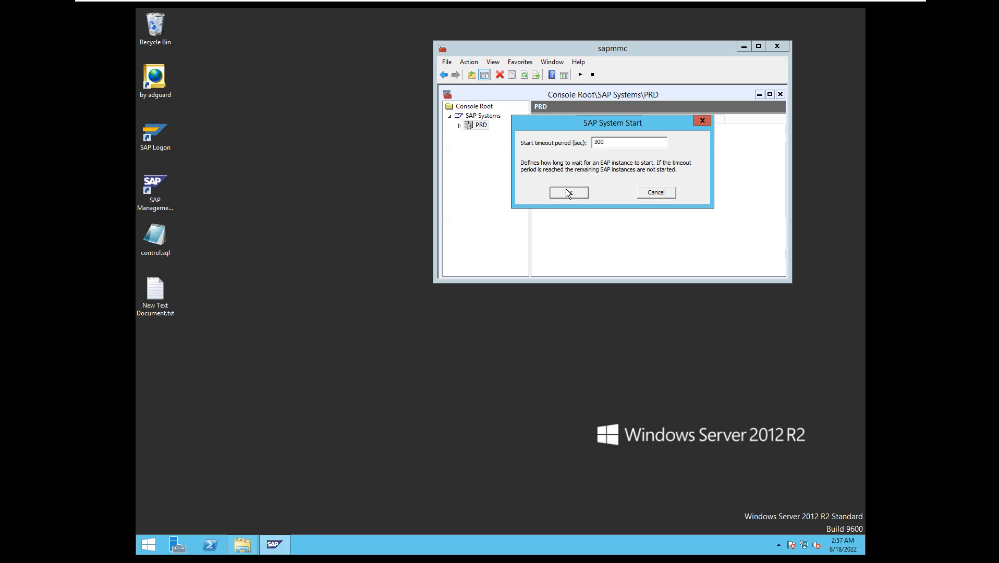
click(581, 177)
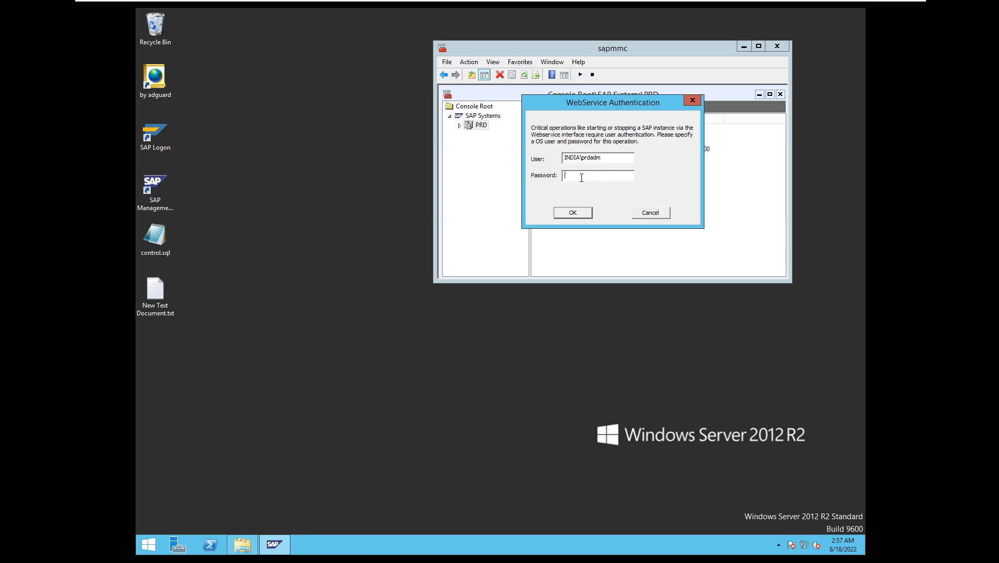
text(********)
key(Return)
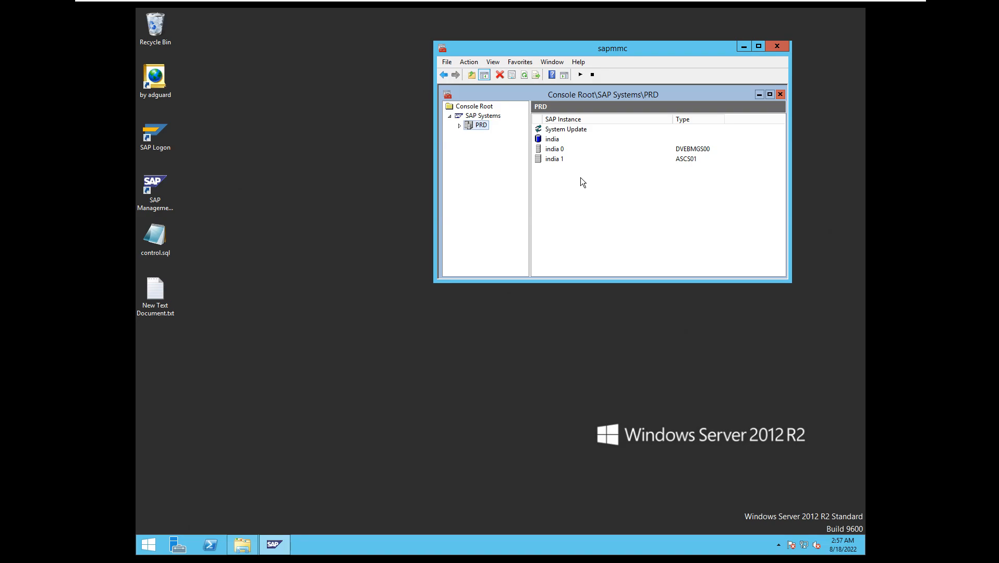
Refresh the status of the PRD instances and expand the PRD node.
click(525, 75)
click(528, 78)
click(458, 125)
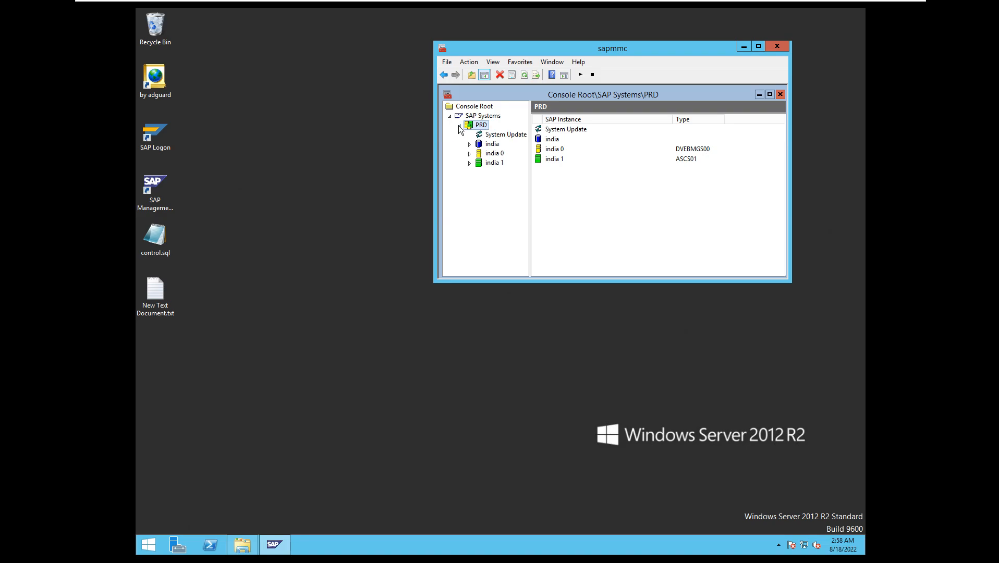
Minimise the virtual machine and start a new Zoom share of the NW7.4_VM_JUNE22 VMware Workstation window.
mouse_move(724, 8)
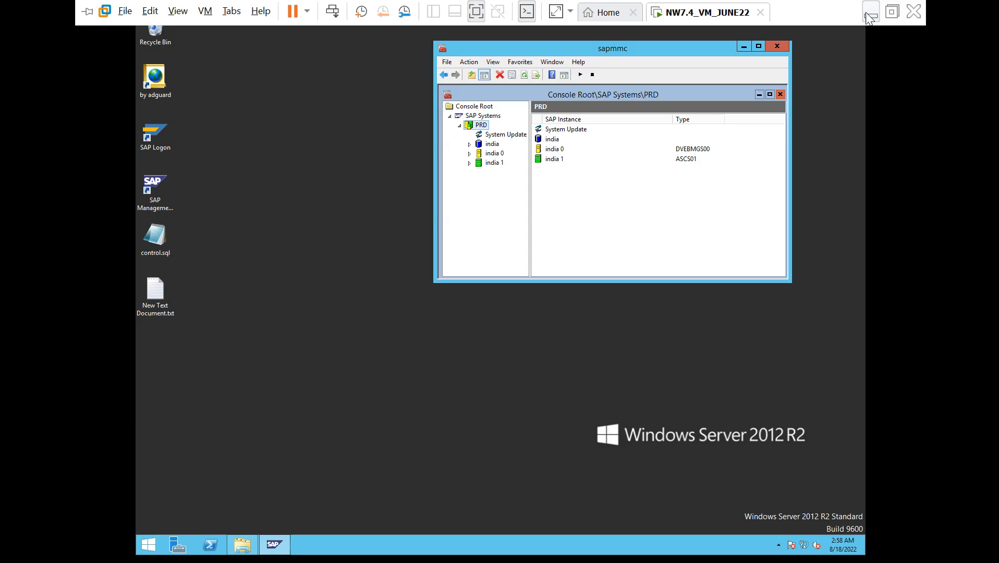
click(869, 17)
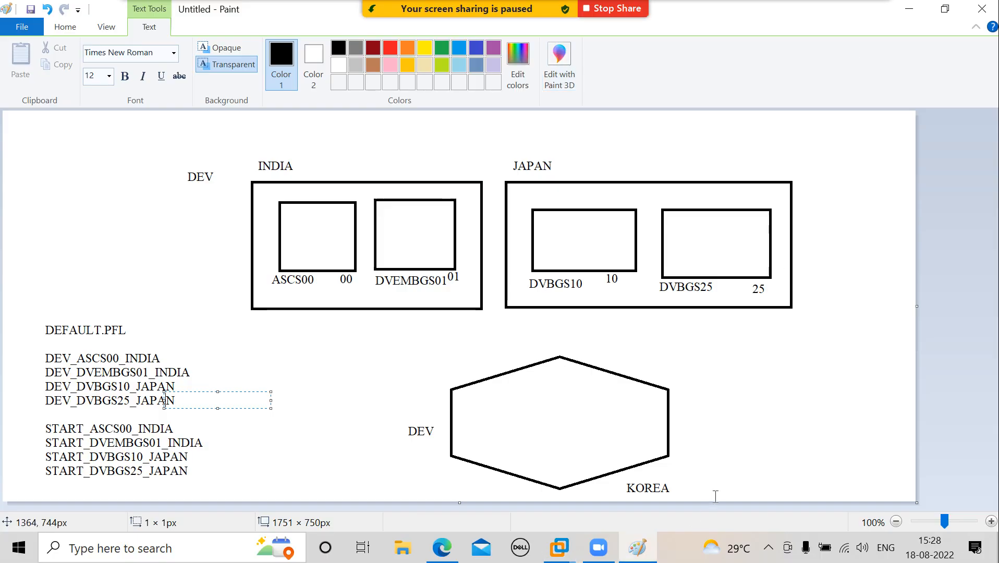
click(768, 549)
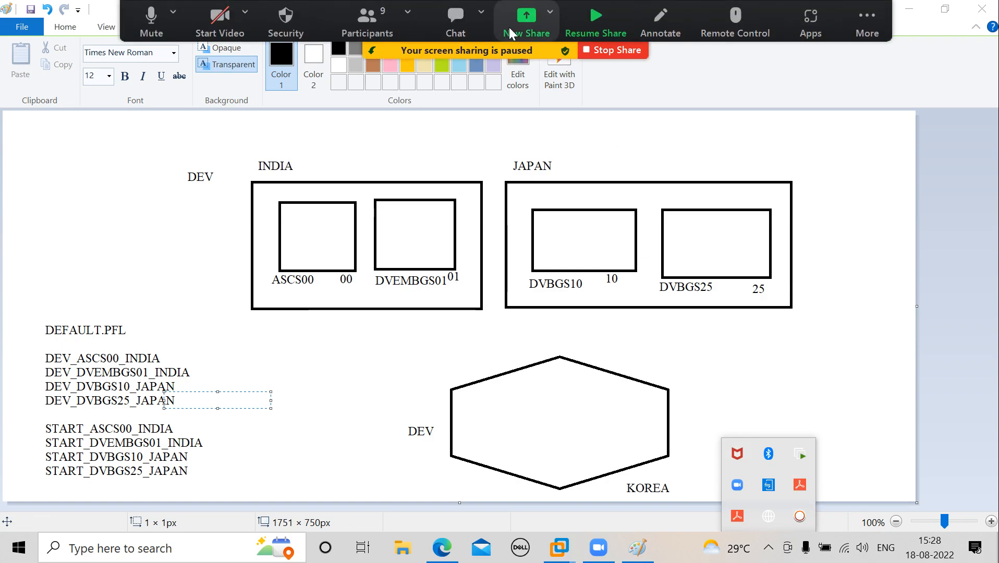
click(518, 26)
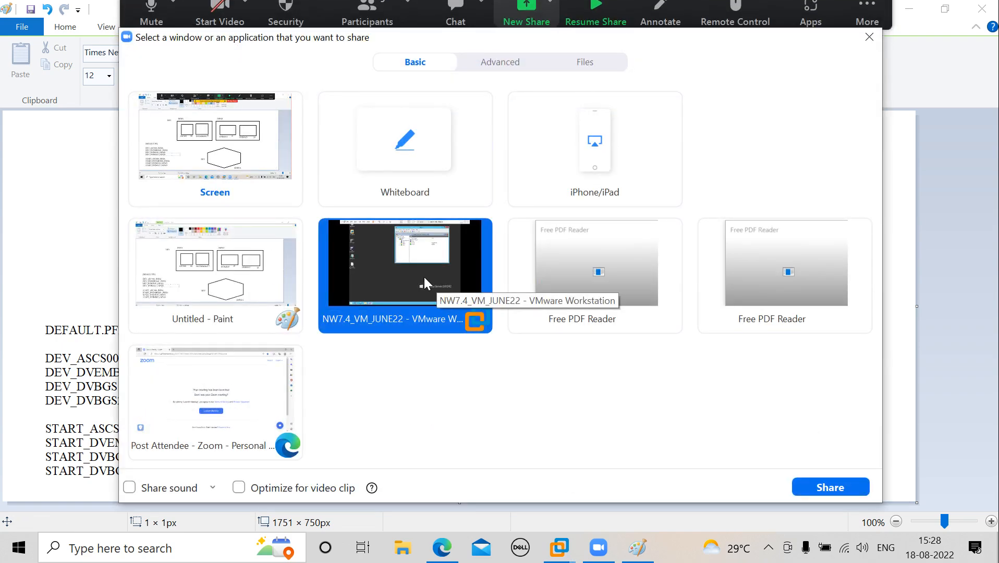
click(813, 487)
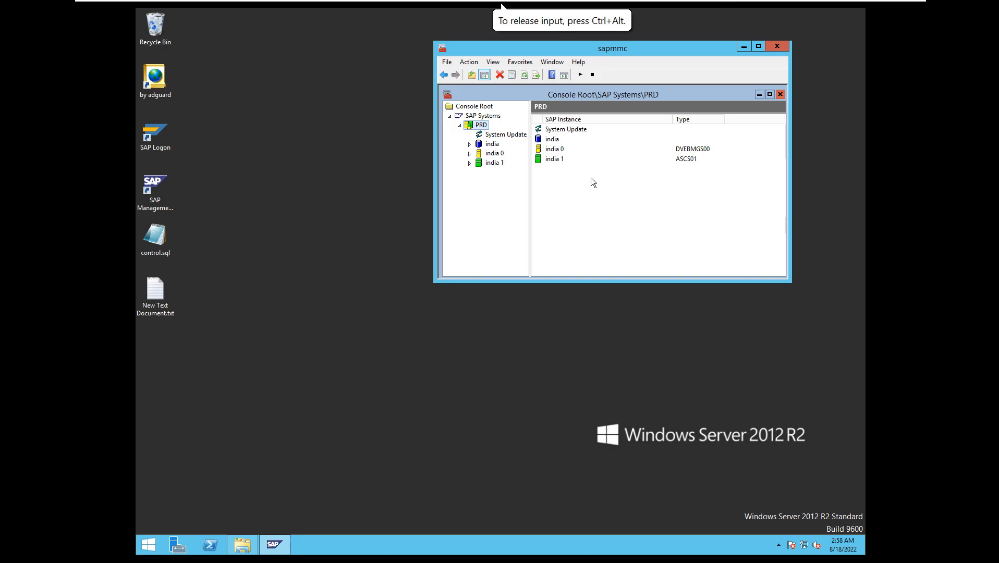
Expand instance india 0 under PRD, display its Process List and refresh the process statuses.
click(525, 75)
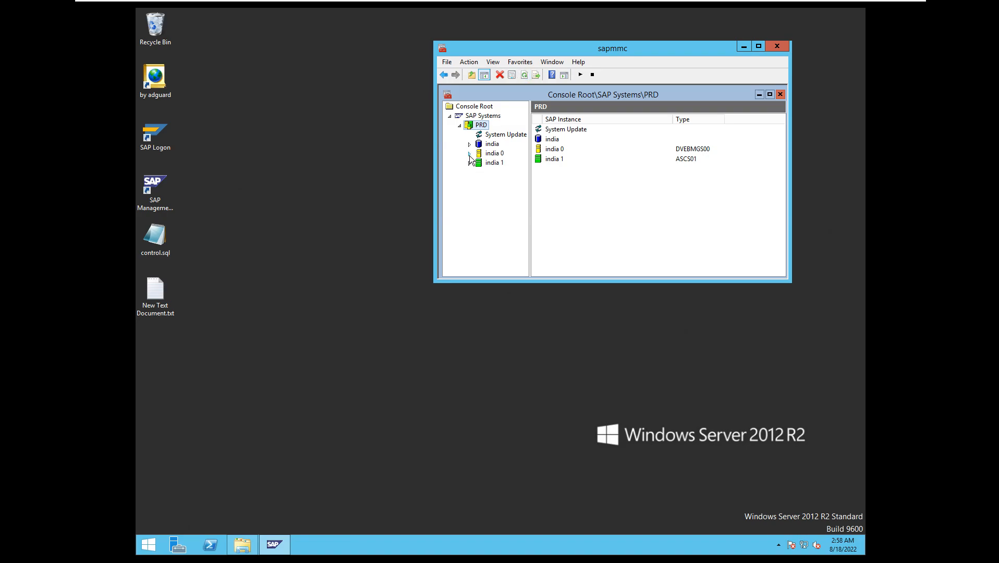
click(469, 154)
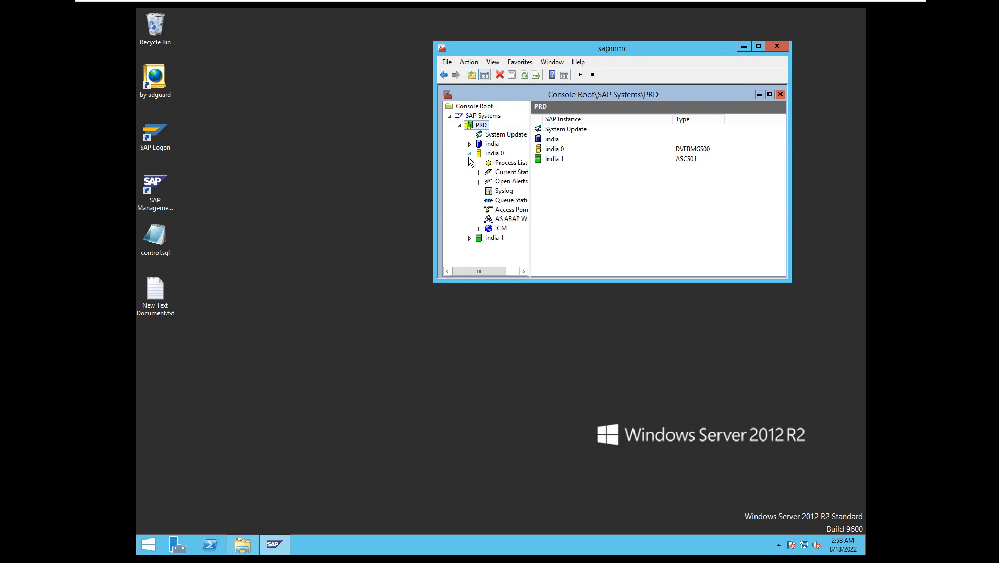
click(515, 163)
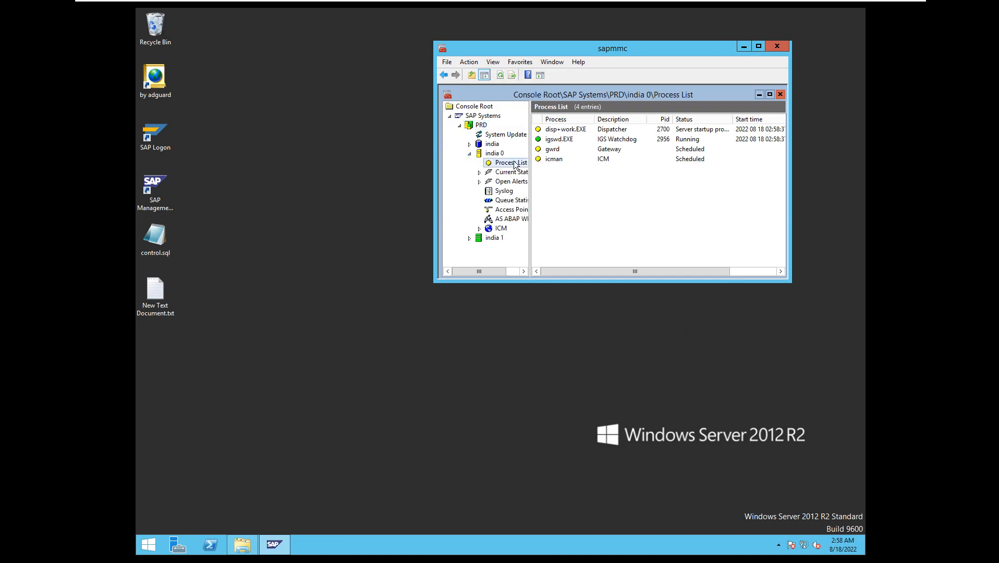
click(500, 76)
click(500, 76)
Check the Process List of instance india 1, then return to india 0's Process List and refresh it.
click(468, 238)
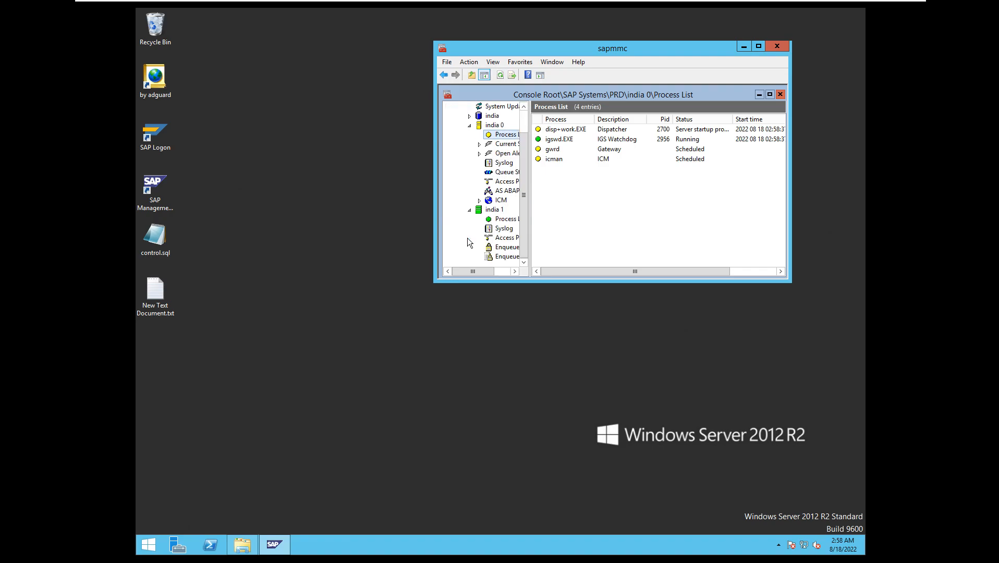
click(501, 220)
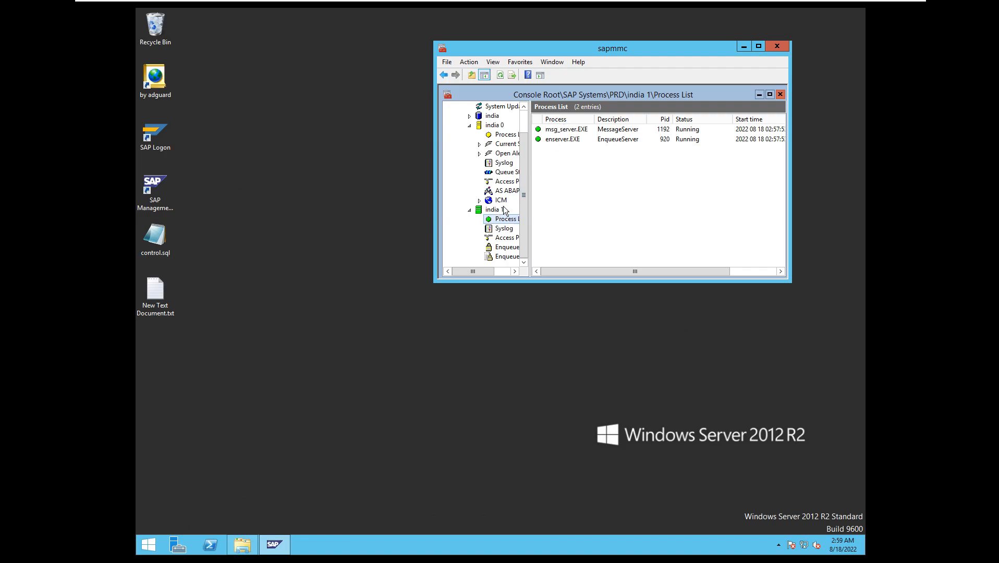
click(514, 271)
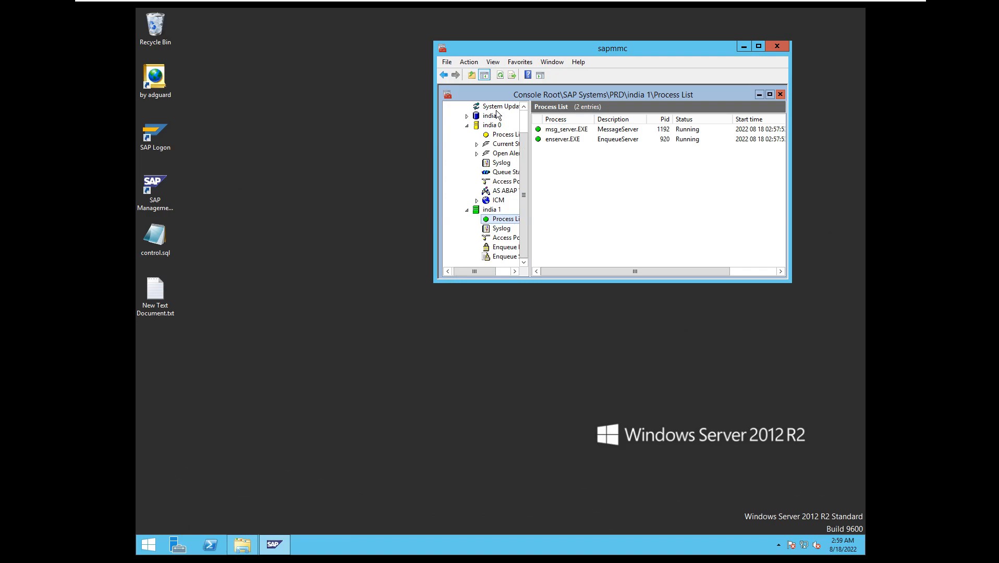
click(497, 134)
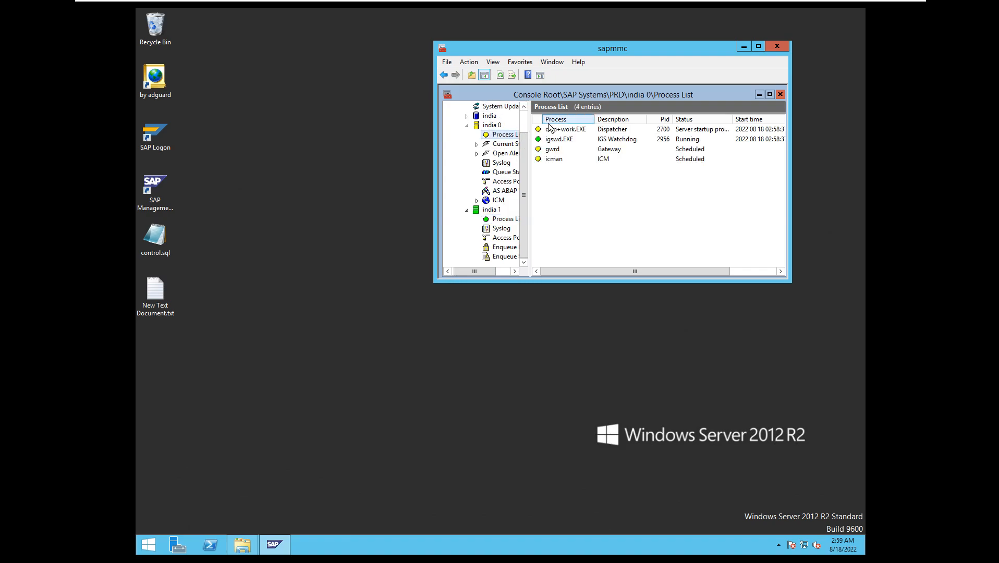
click(500, 76)
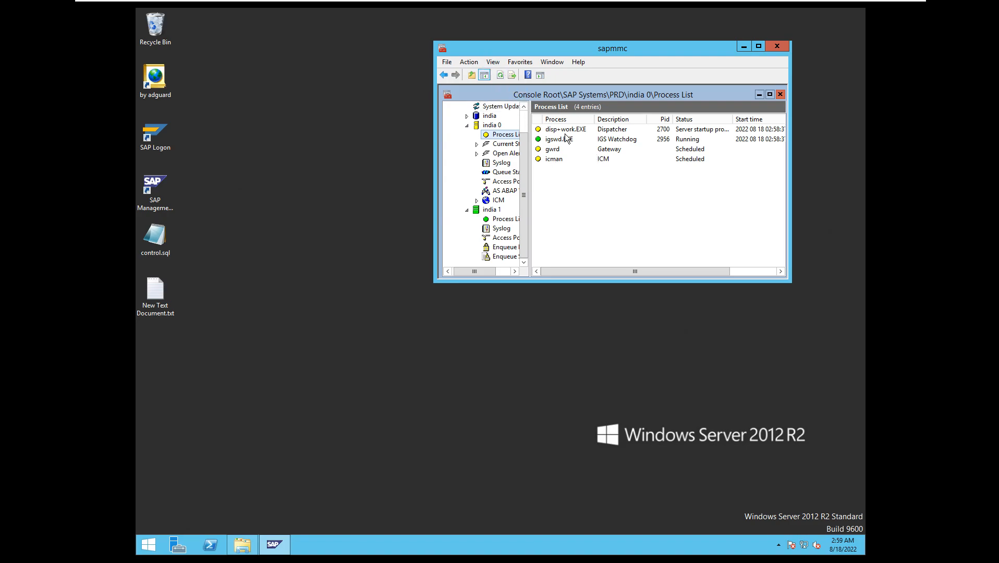
Display the AS ABAP WP Table of india 0 and refresh it repeatedly to monitor the work process statuses.
click(504, 191)
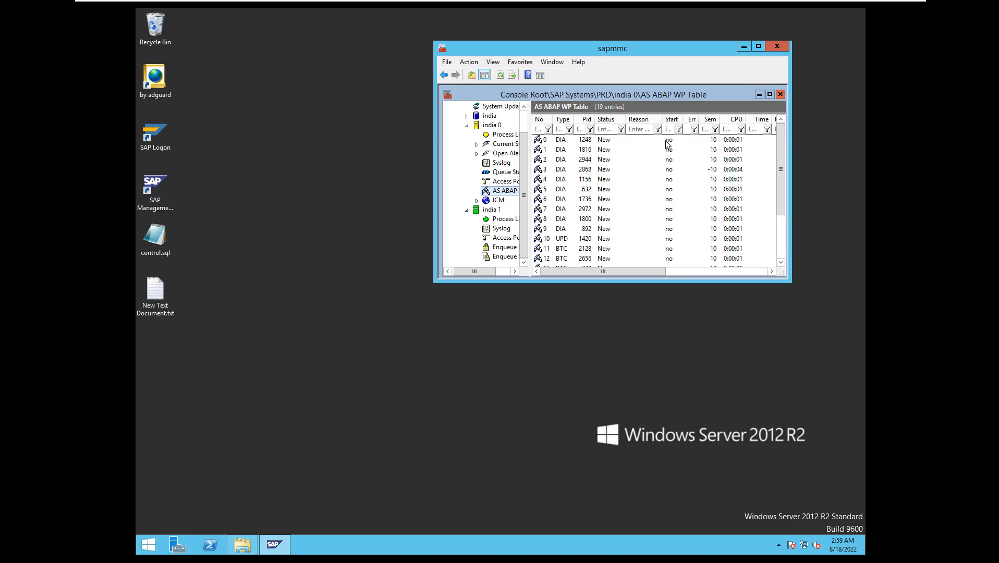
click(502, 76)
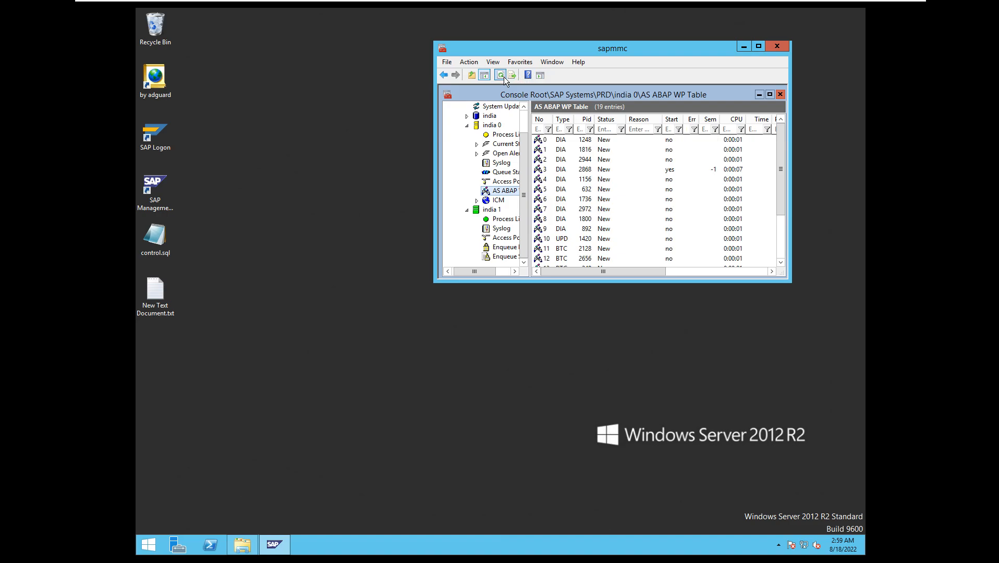
click(502, 76)
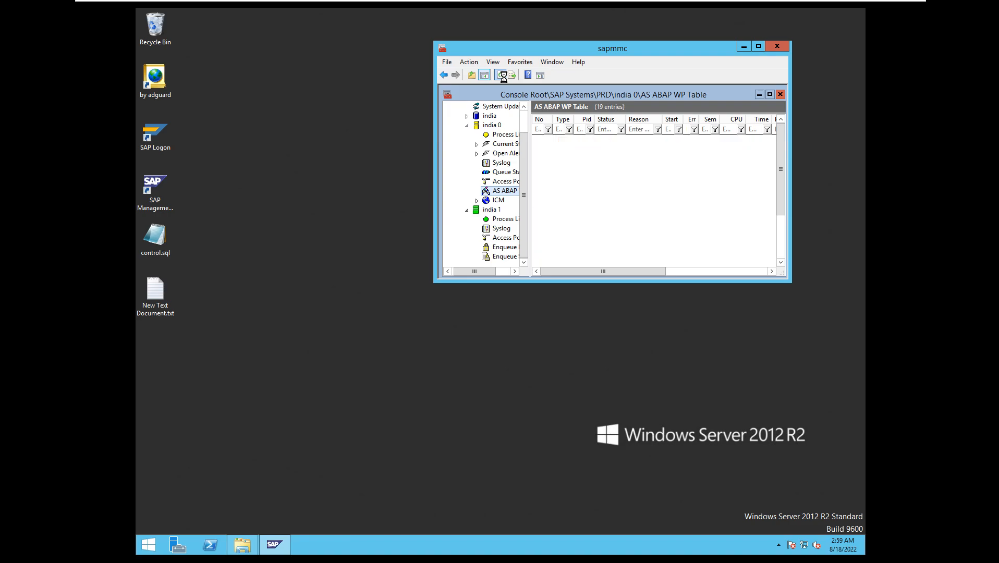
click(502, 76)
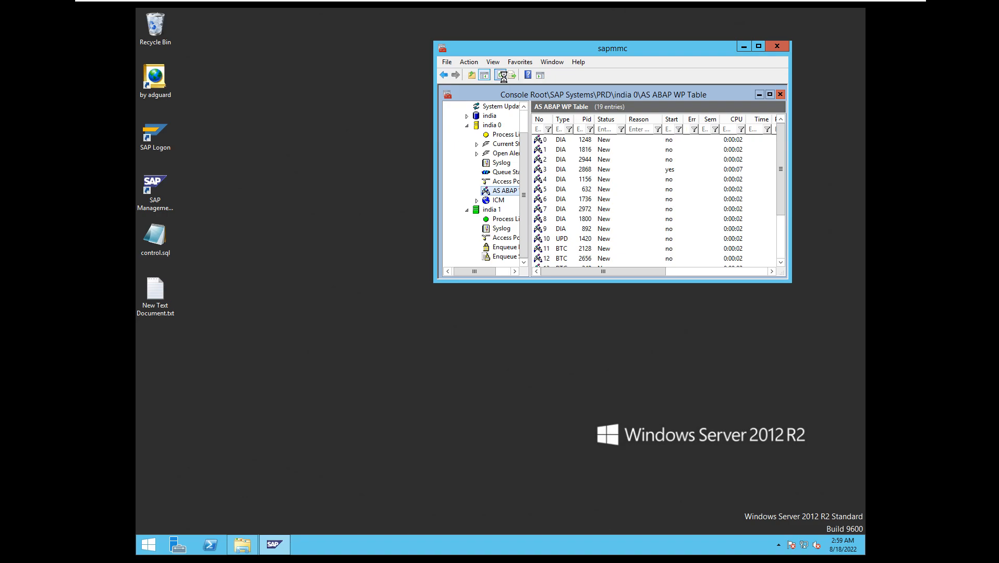
click(502, 76)
click(499, 76)
click(499, 76)
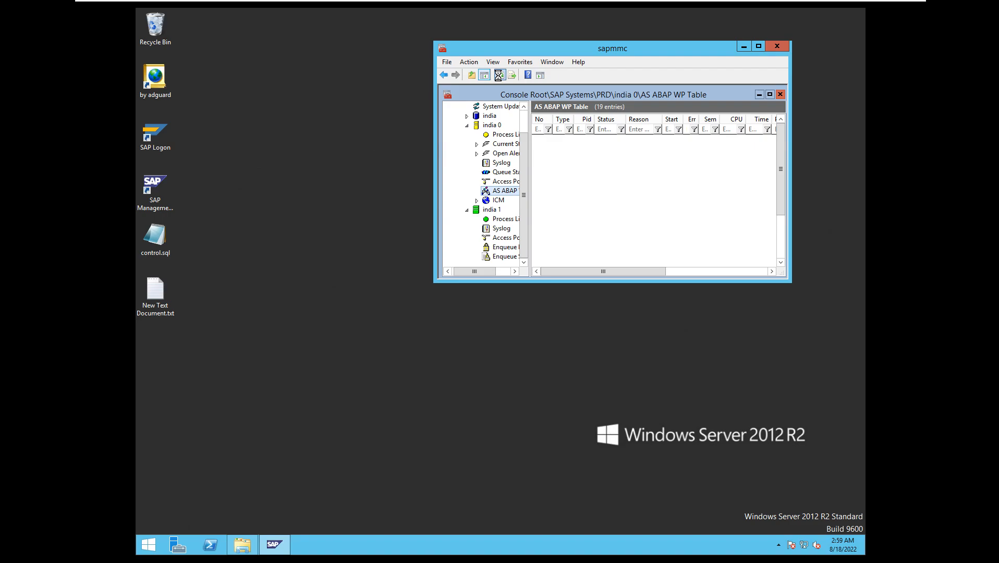
click(497, 76)
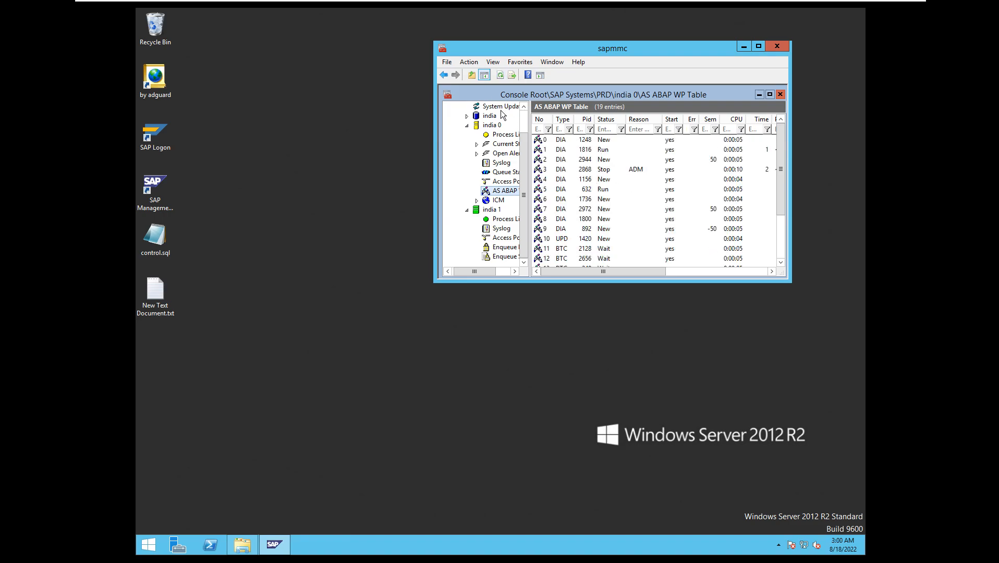
click(499, 76)
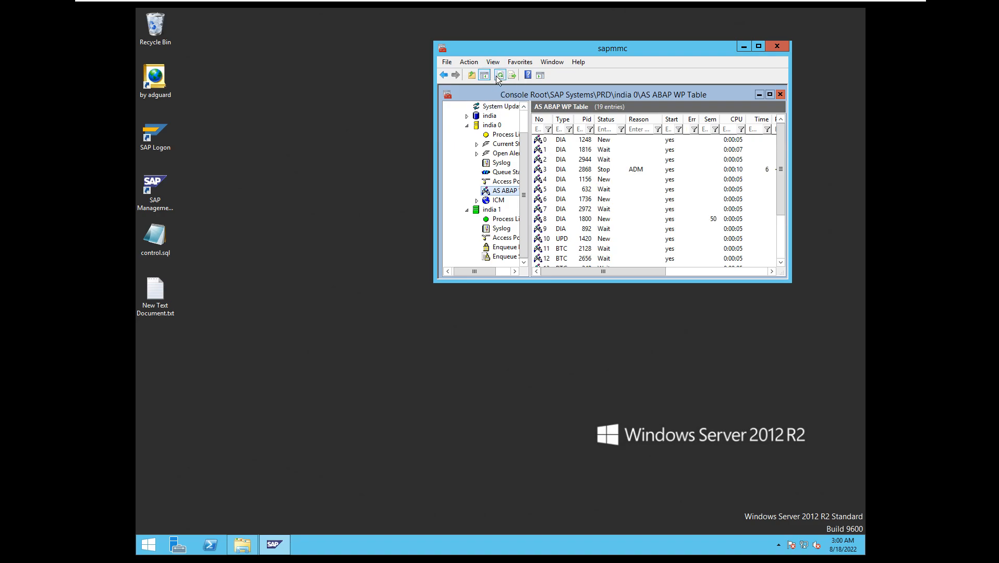
click(499, 76)
Minimise the management console, launch SAP Logon and open the PRD connection.
click(743, 46)
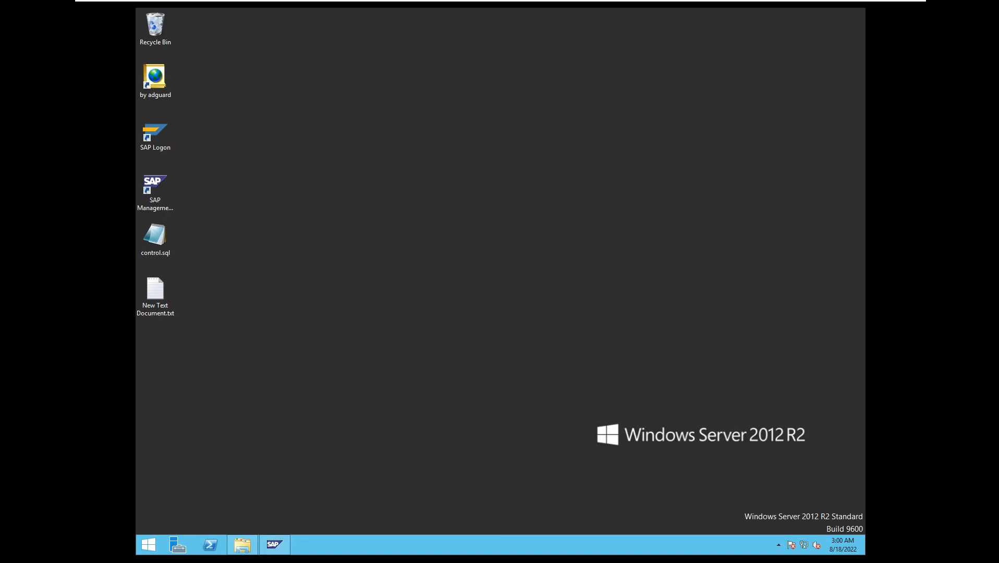
click(280, 543)
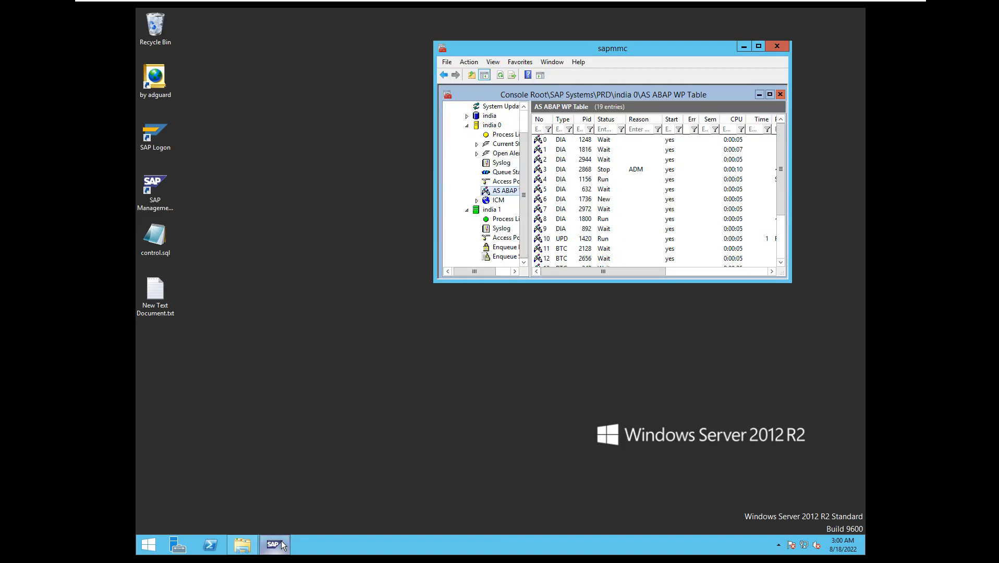
click(741, 43)
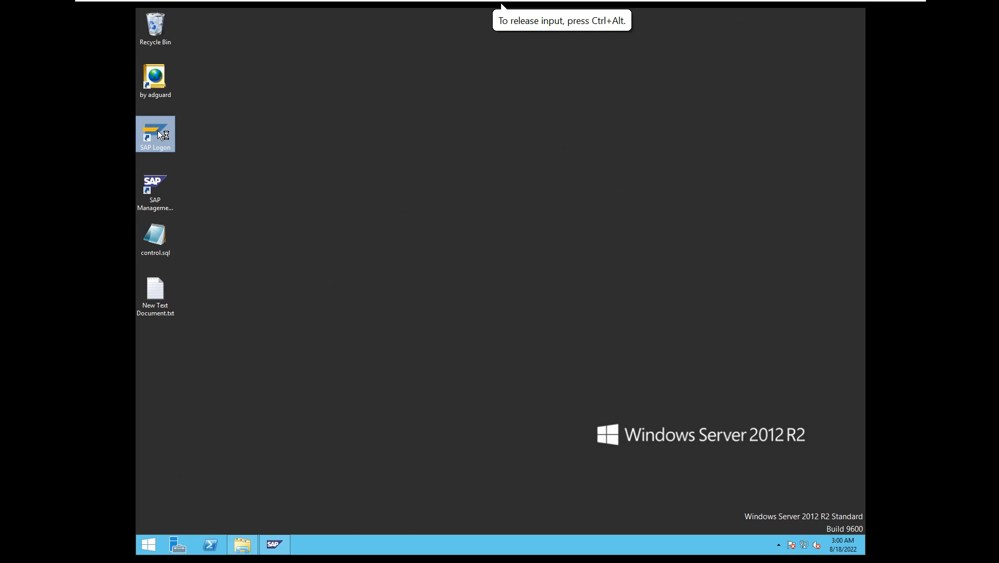
double_click(157, 131)
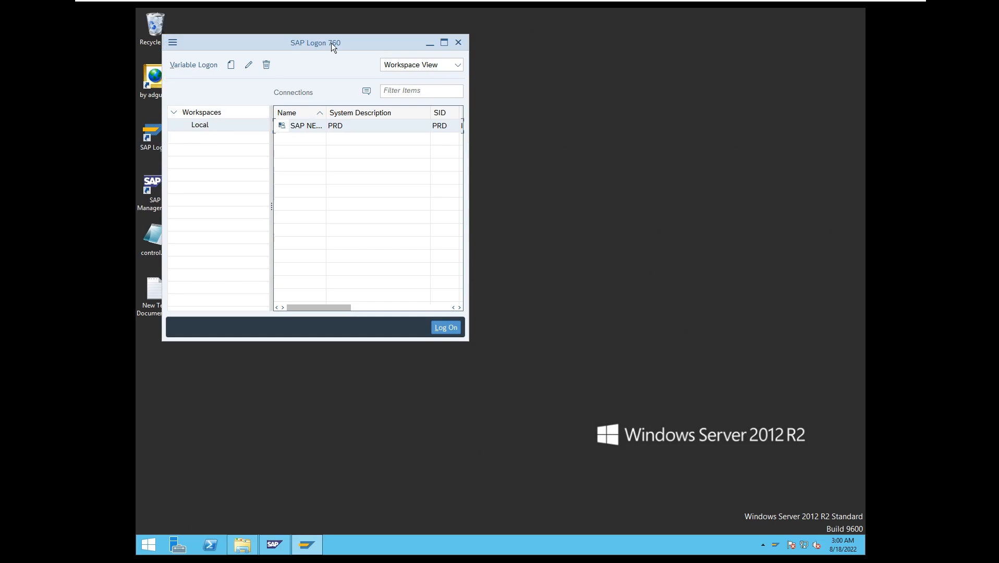
drag(331, 43, 485, 84)
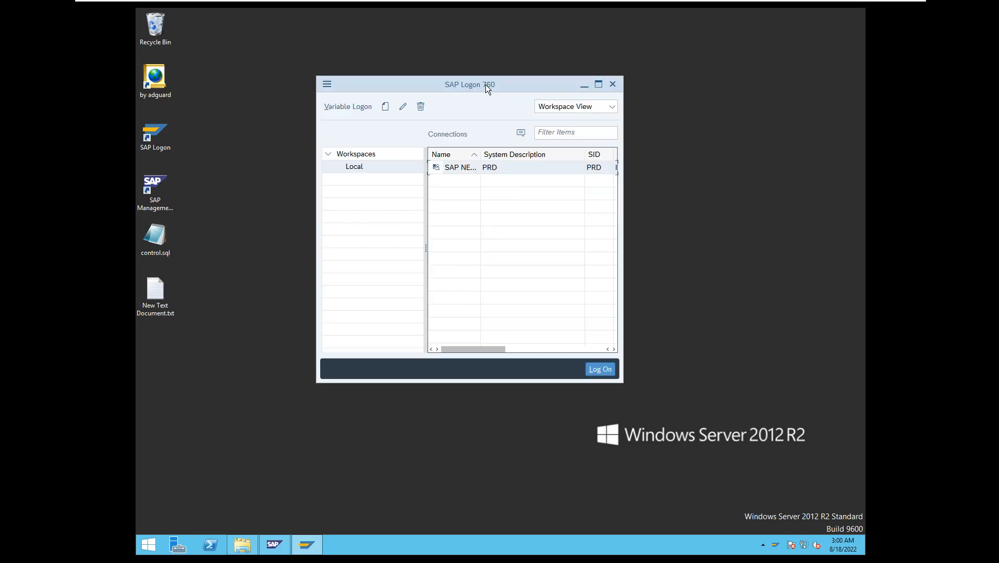
double_click(473, 170)
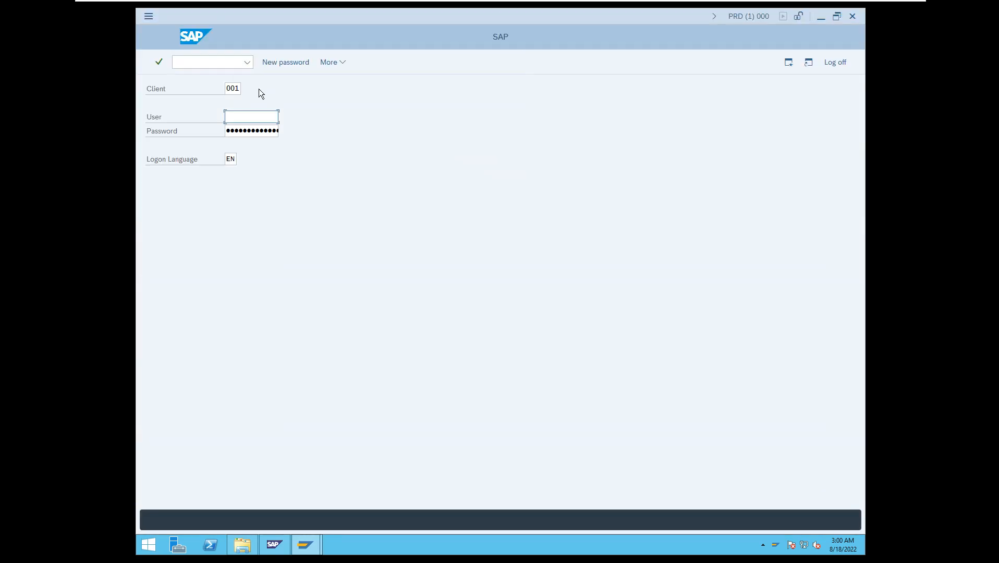
Log on to client 000 with the user name and account password.
click(238, 86)
drag(240, 88, 224, 89)
key(BackSpace)
text(000)
key(Tab)
text(shabana)
key(Tab)
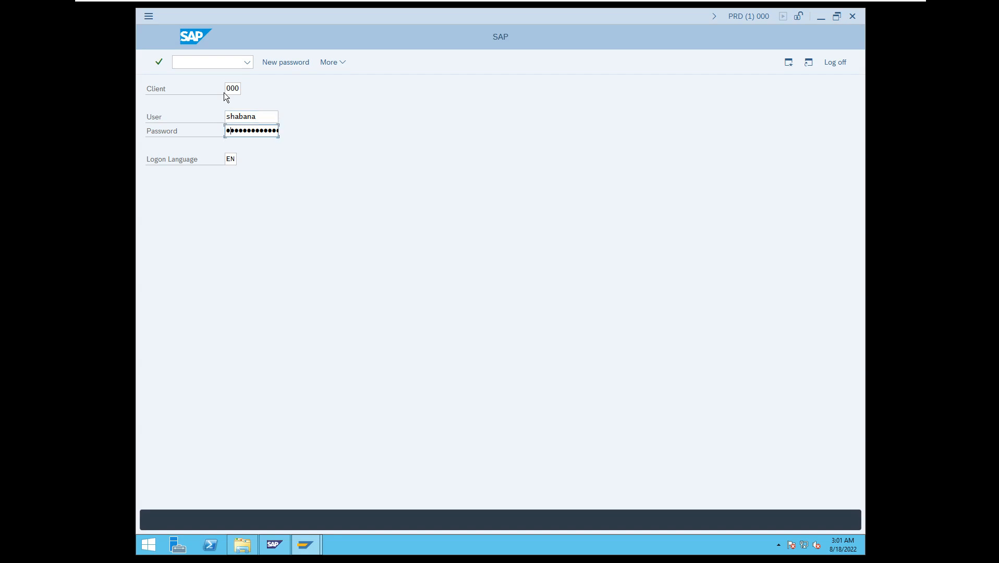
key(Return)
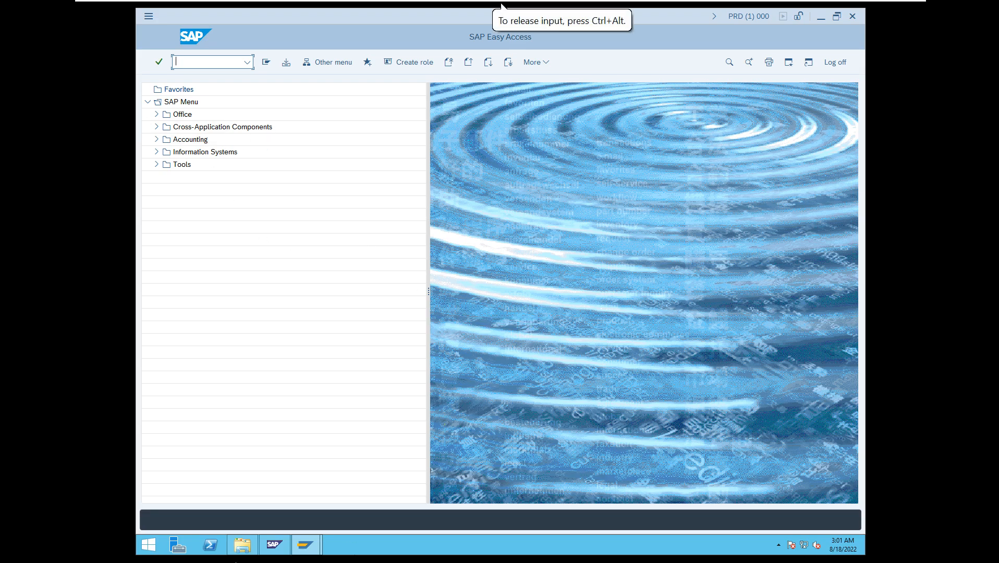
Switch back to SAP Management Console and refresh the AS ABAP WP Table of india 0.
click(275, 547)
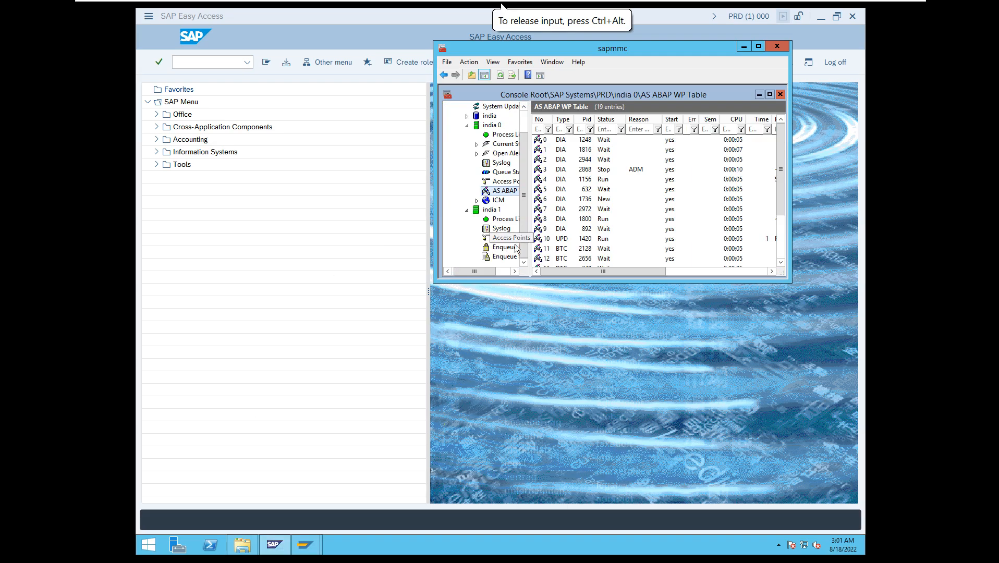
click(500, 76)
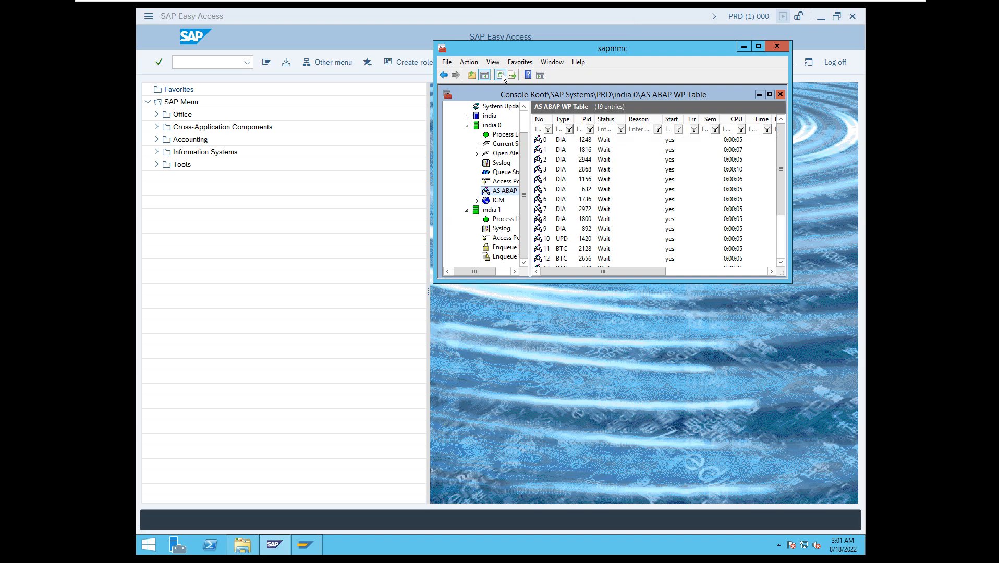
Minimise the SAP Management Console to get back to the PRD SAP Easy Access screen.
click(744, 46)
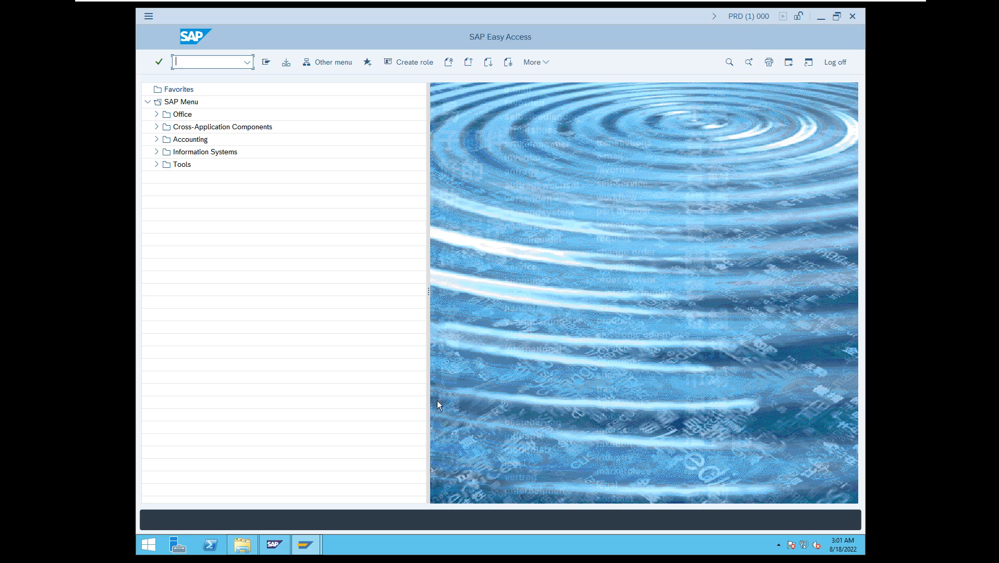
click(272, 544)
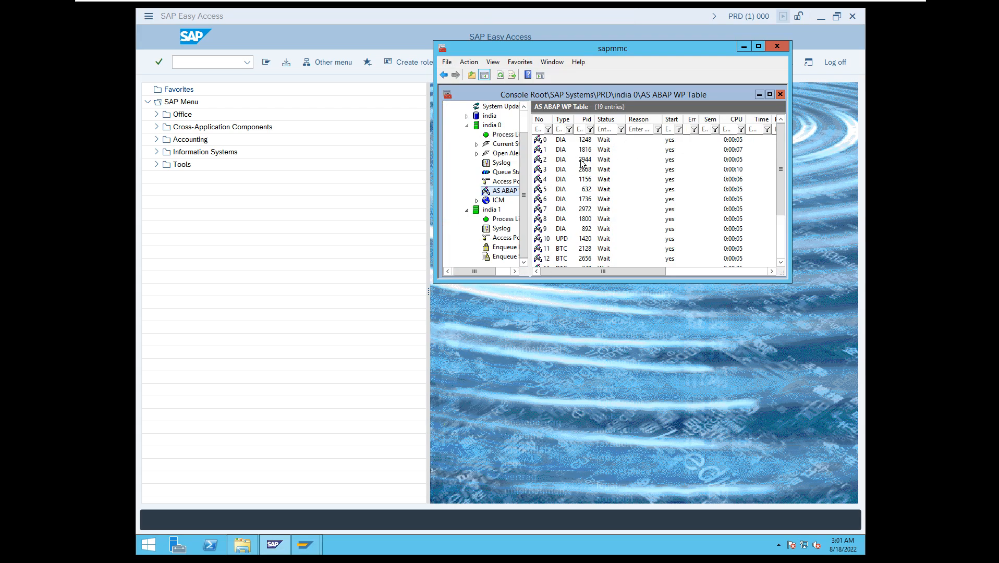
click(743, 46)
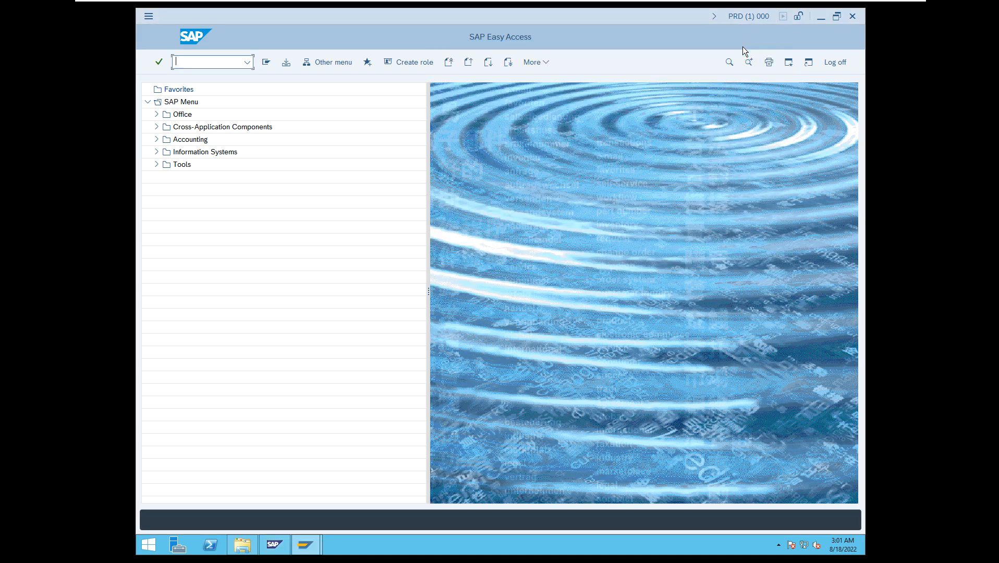
Display the work processes of the application server instance with /nsm50 and close the Internet Explorer security notice.
click(187, 62)
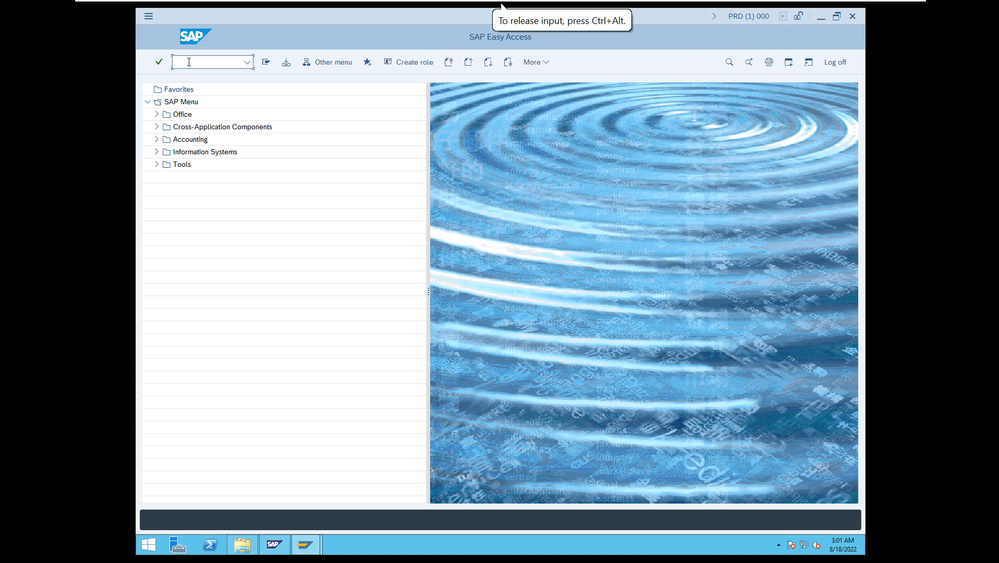
text(/)
key(BackSpace)
text(/nsm50)
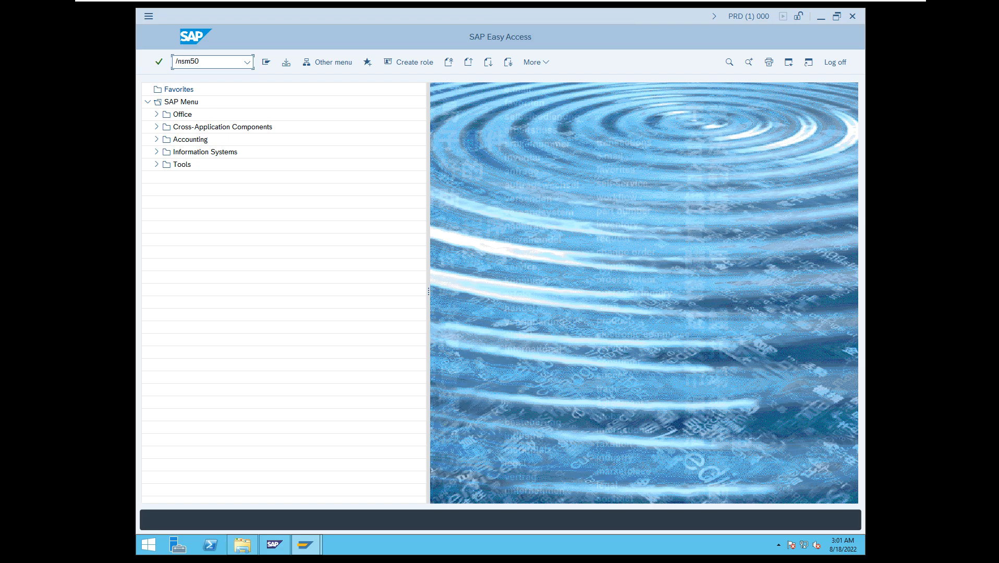
key(Return)
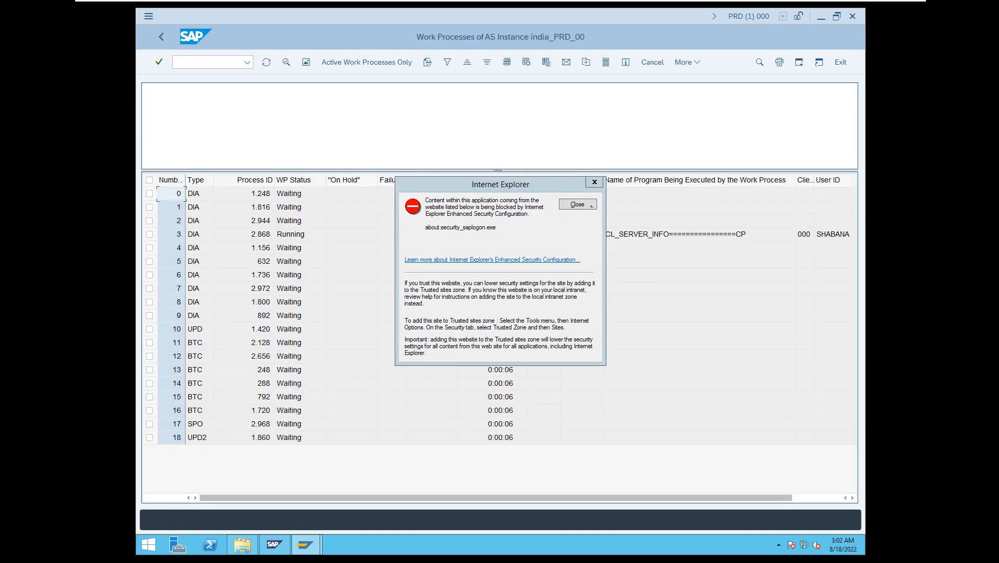
click(571, 207)
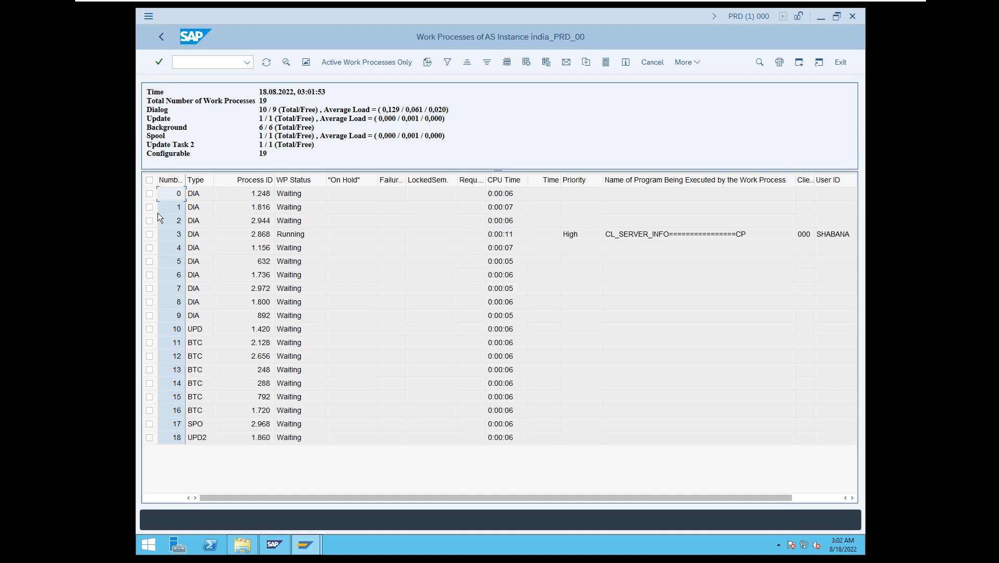
Return to SAP Easy Access and call the User Maintenance initial screen with /nsu01.
click(160, 38)
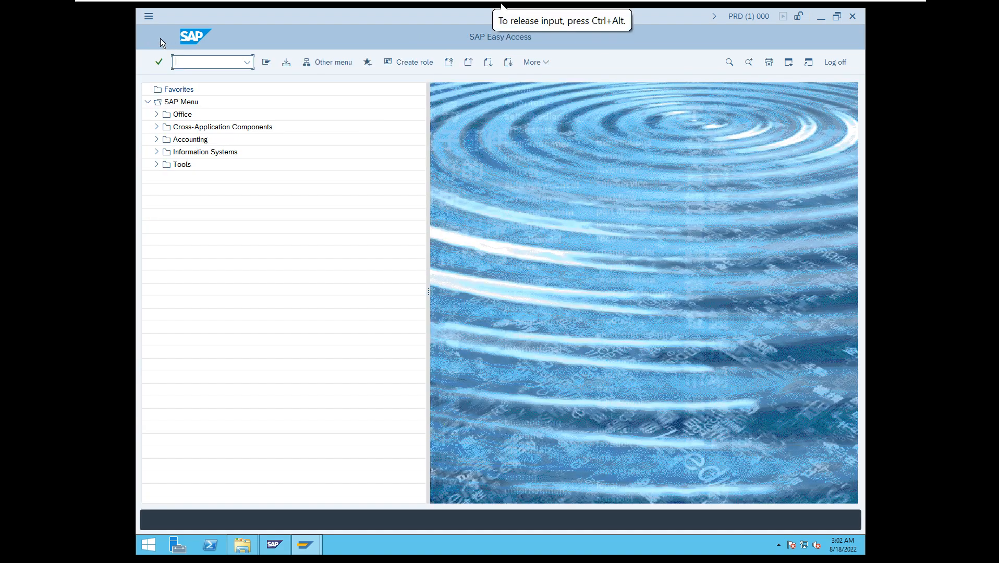
text(/nsu01)
key(Return)
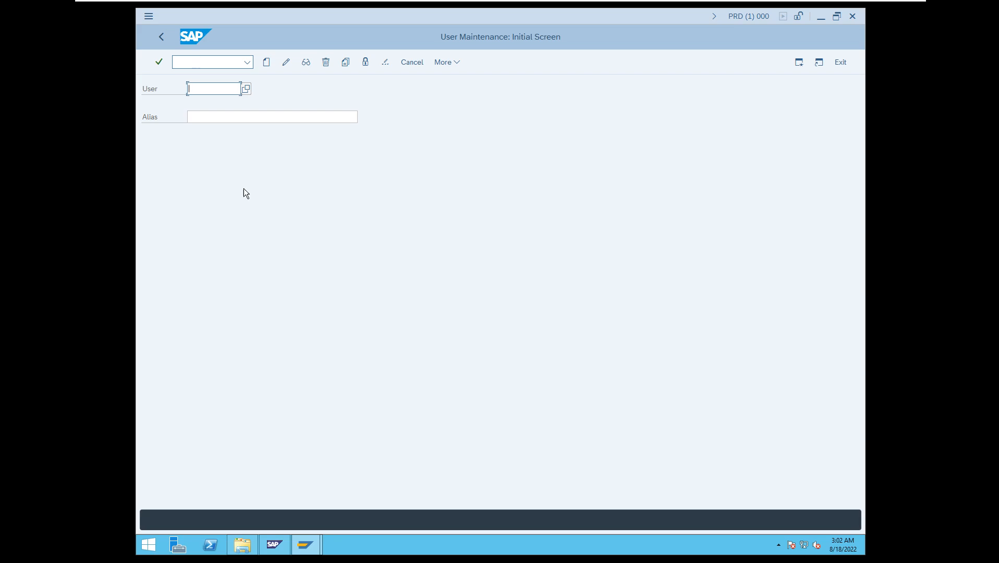
Replace User Maintenance with the Clients overview by calling /nscc4.
click(218, 63)
text(/nscc4)
key(Return)
Call the Configuration of RFC Connections with /nsm59, dismiss the meeting notice and display the session's system information with its transaction code.
click(218, 64)
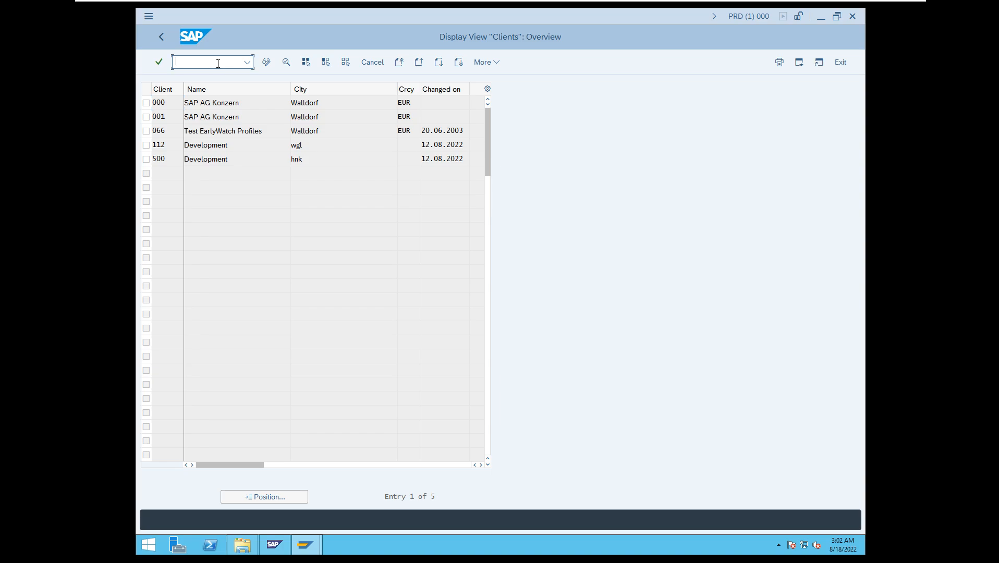
text(/nsm30)
key(Return)
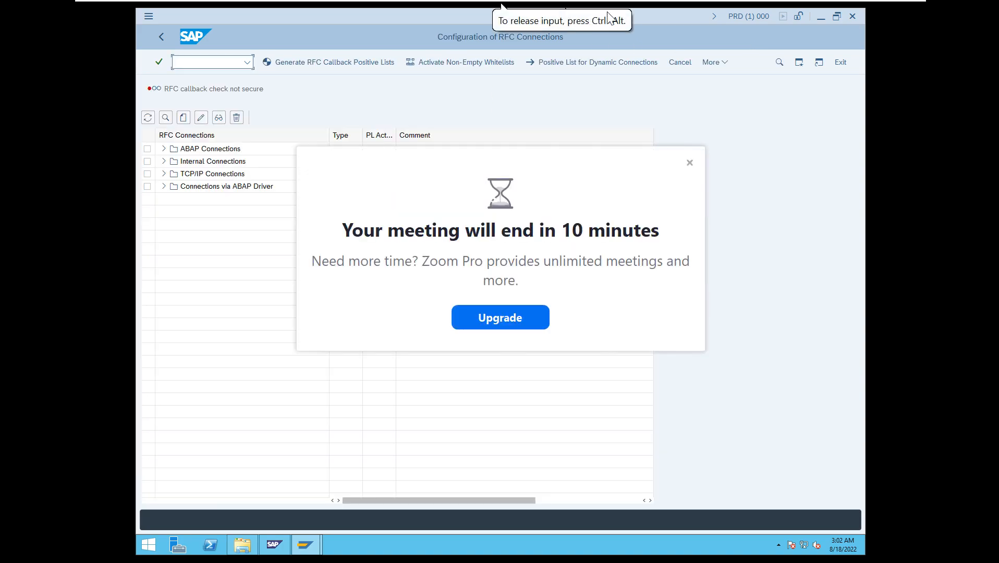
click(689, 162)
click(746, 19)
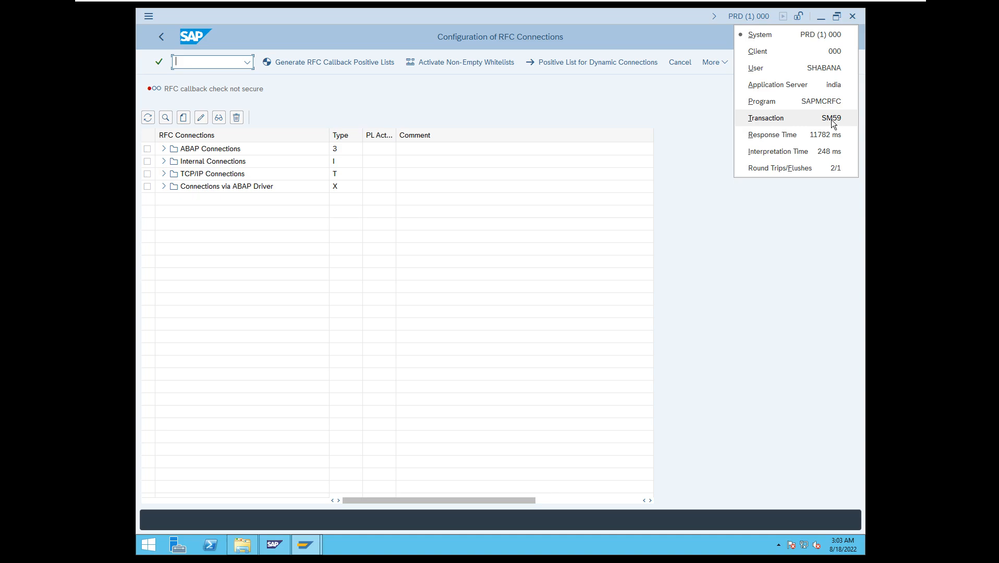
Call User Maintenance with /nsu01 and check its transaction code in the session's system information.
click(211, 62)
text(/nsu01)
key(Return)
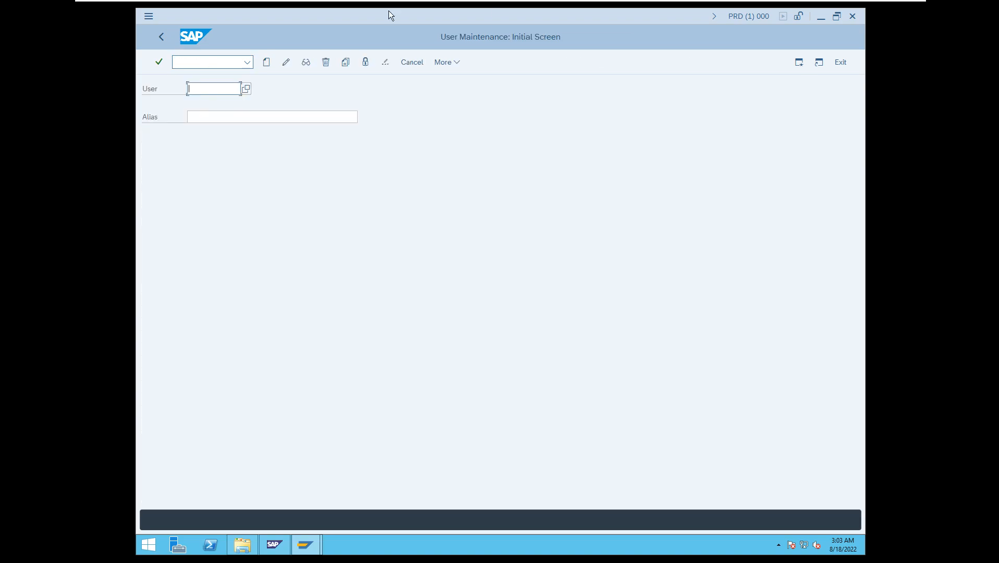
click(747, 15)
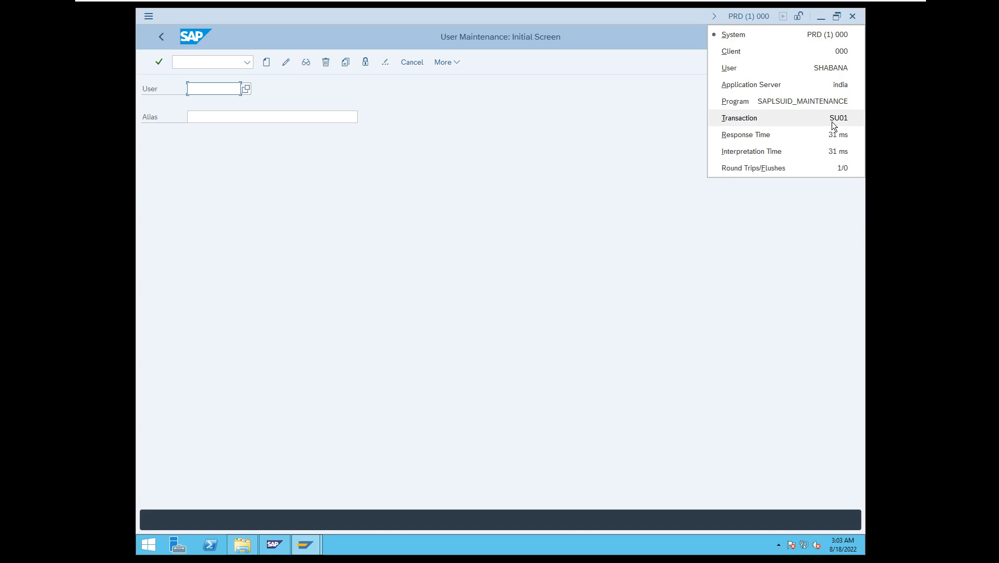
click(468, 197)
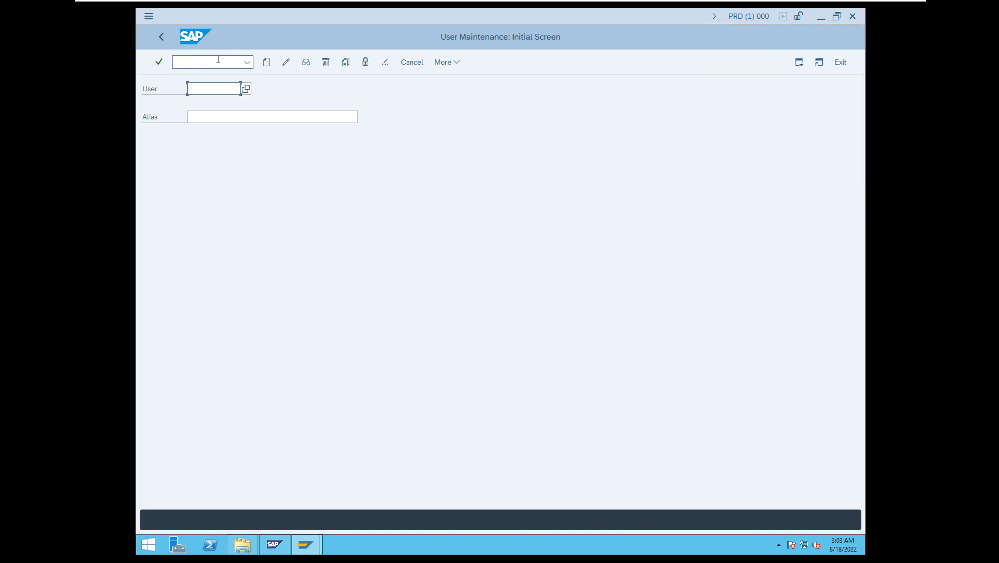
Return to SAP Easy Access and open Users through the Tools, Administration and User Maintenance folders of the SAP Menu.
click(162, 38)
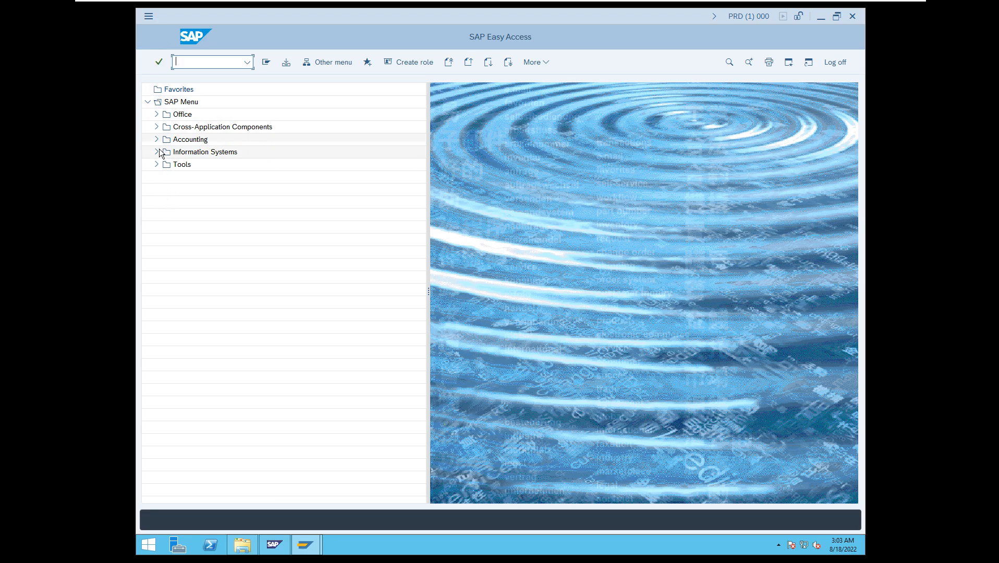
click(155, 165)
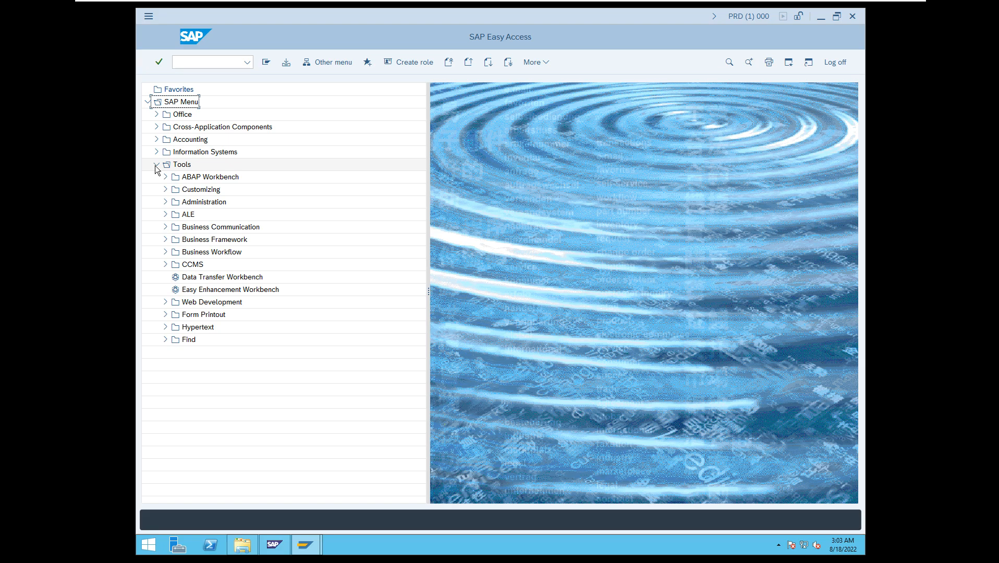
click(165, 202)
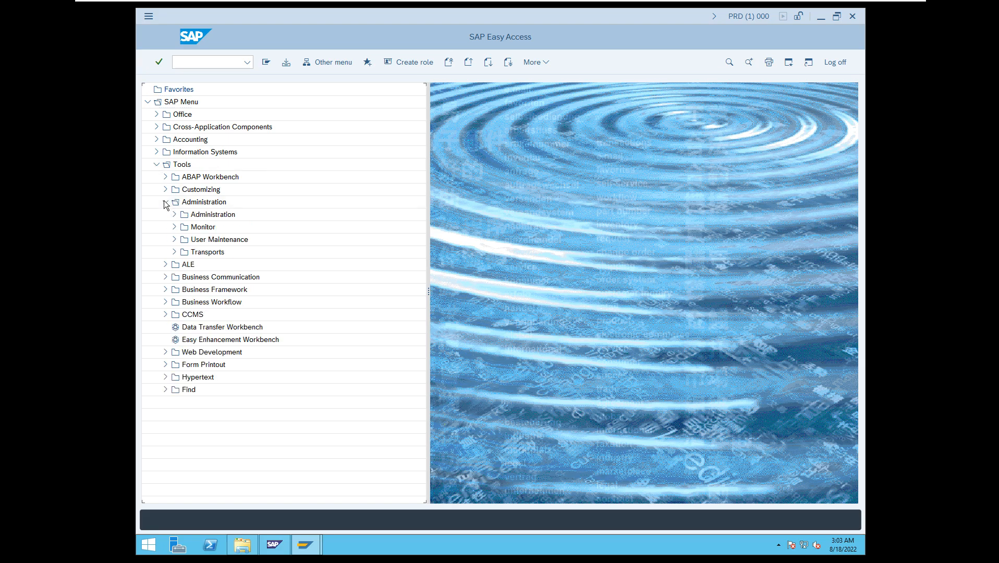
click(173, 240)
double_click(208, 253)
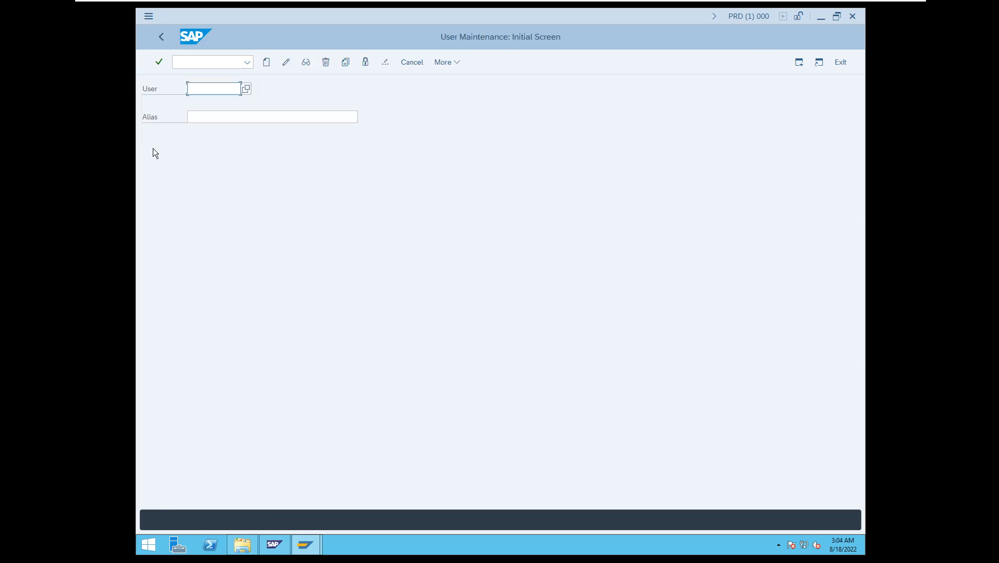
Go back to SAP Easy Access and reach User Maintenance directly with the transaction code /nsu01.
click(161, 38)
click(193, 62)
text(/ns)
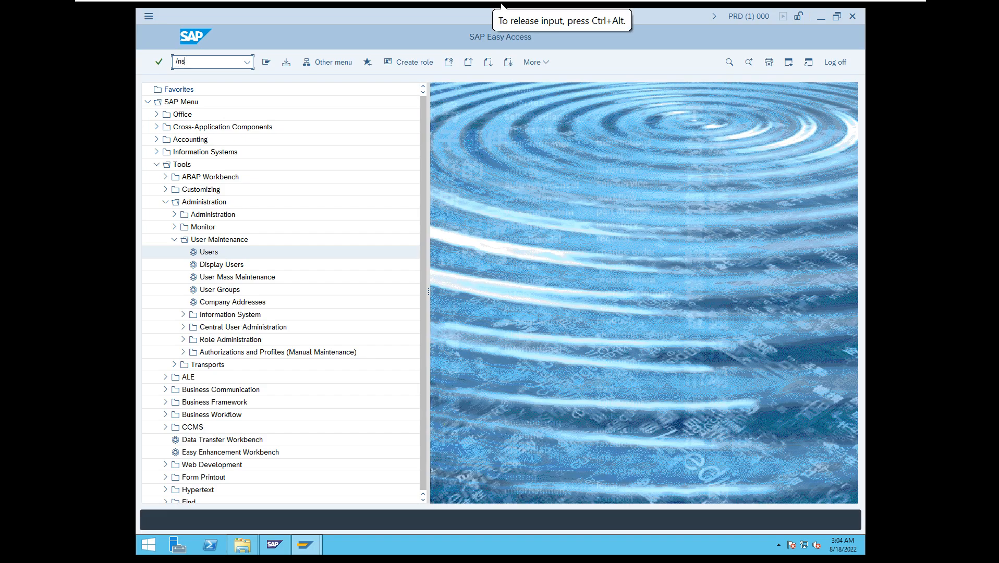
text(u01)
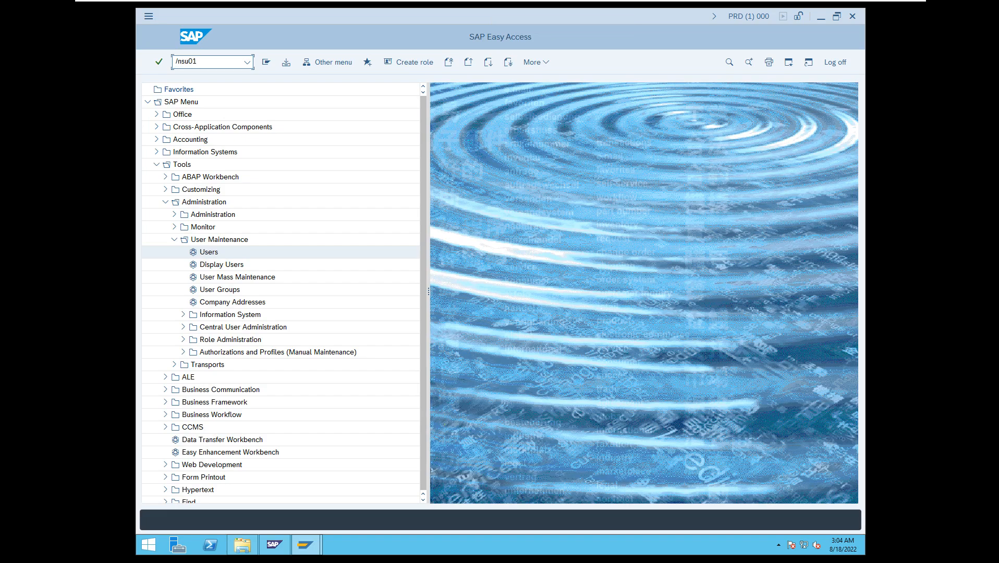
key(Return)
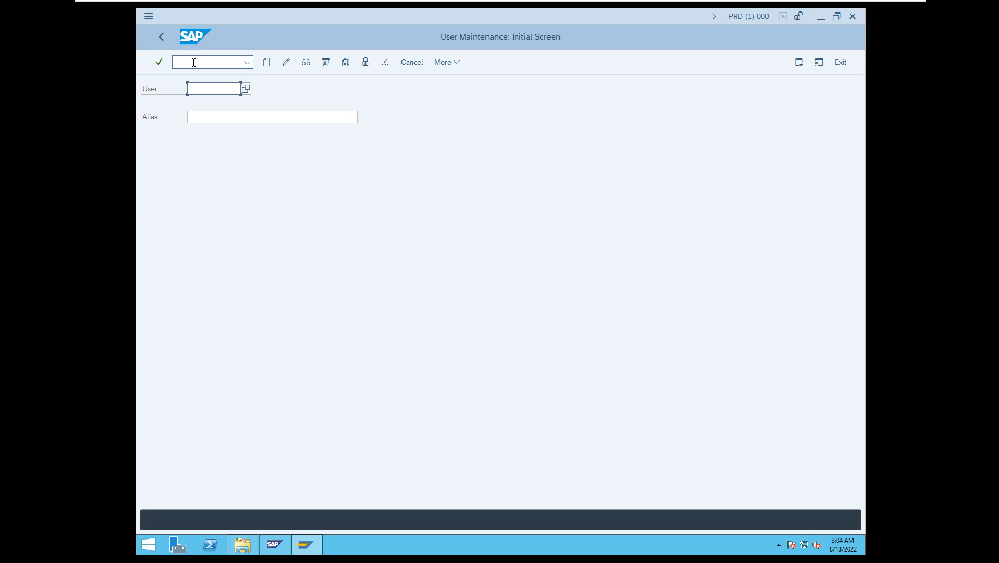
Switch from User Maintenance to the work process overview in the same session with /nsm50 and close the security notice.
click(194, 62)
text(/n)
text(su01)
key(BackSpace)
key(BackSpace)
key(BackSpace)
text(u01)
key(BackSpace)
key(BackSpace)
key(BackSpace)
key(BackSpace)
text(sm50)
key(BackSpace)
key(BackSpace)
key(BackSpace)
key(BackSpace)
text(sm50)
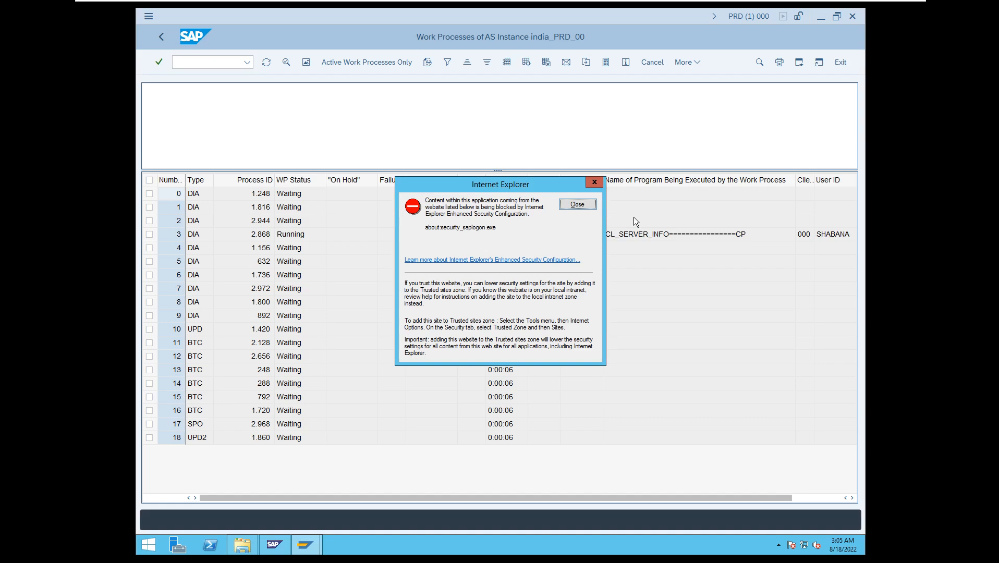
click(578, 204)
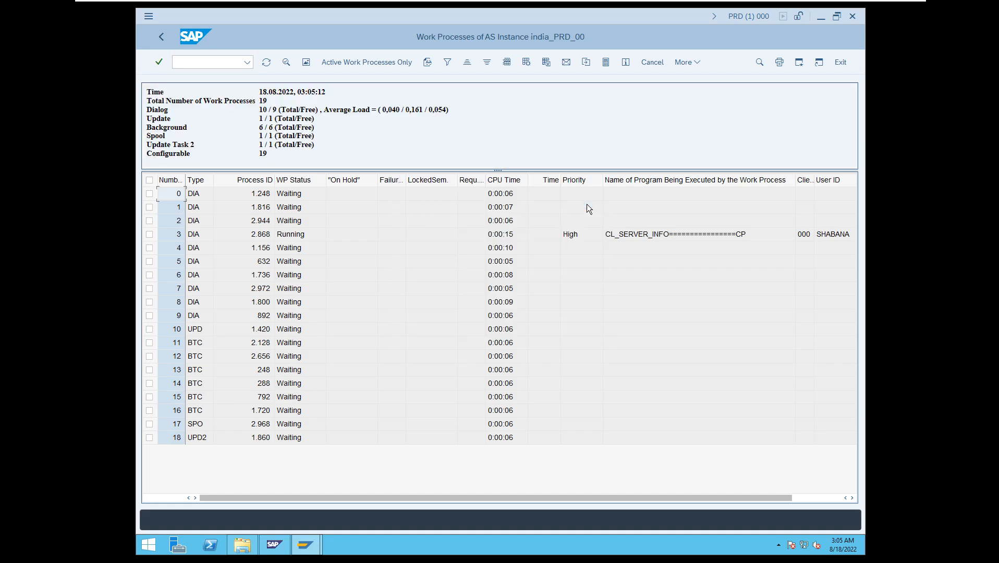
Open User Maintenance in a new second session while keeping the work process overview open, using /osu01.
click(203, 62)
text(/)
text(orz10)
key(Return)
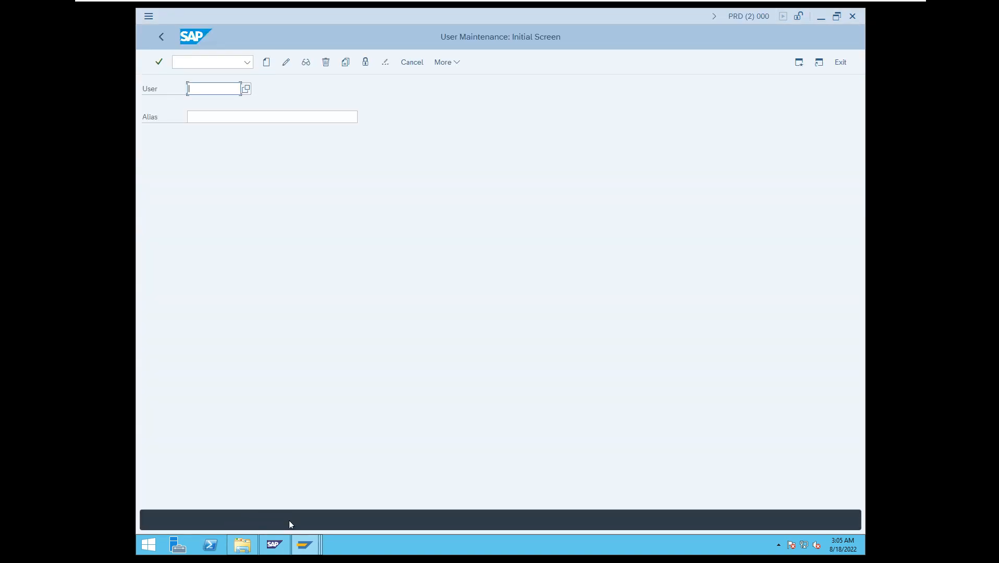
Show the work process overview in the first session and switch back to User Maintenance in the second session.
mouse_move(303, 546)
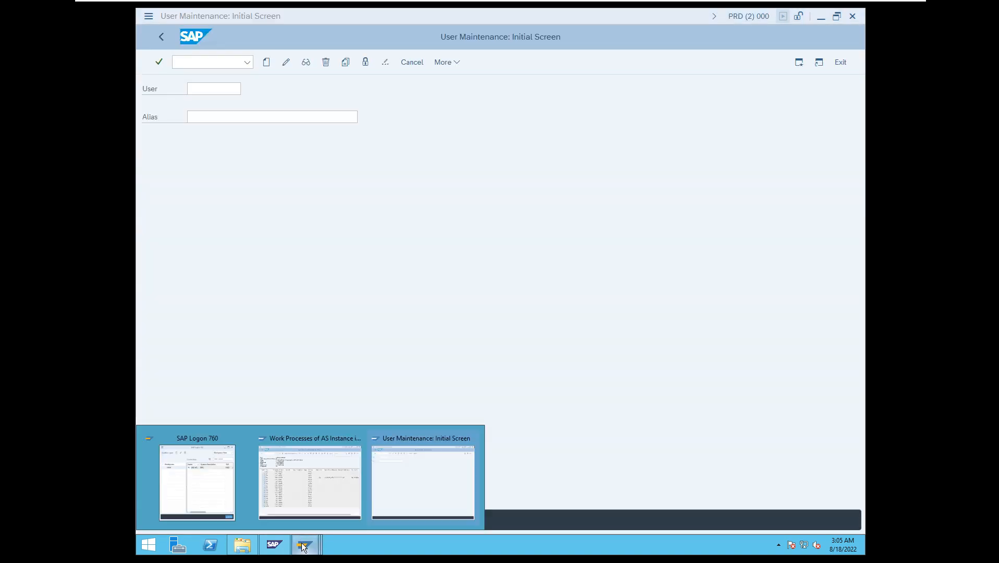
click(322, 492)
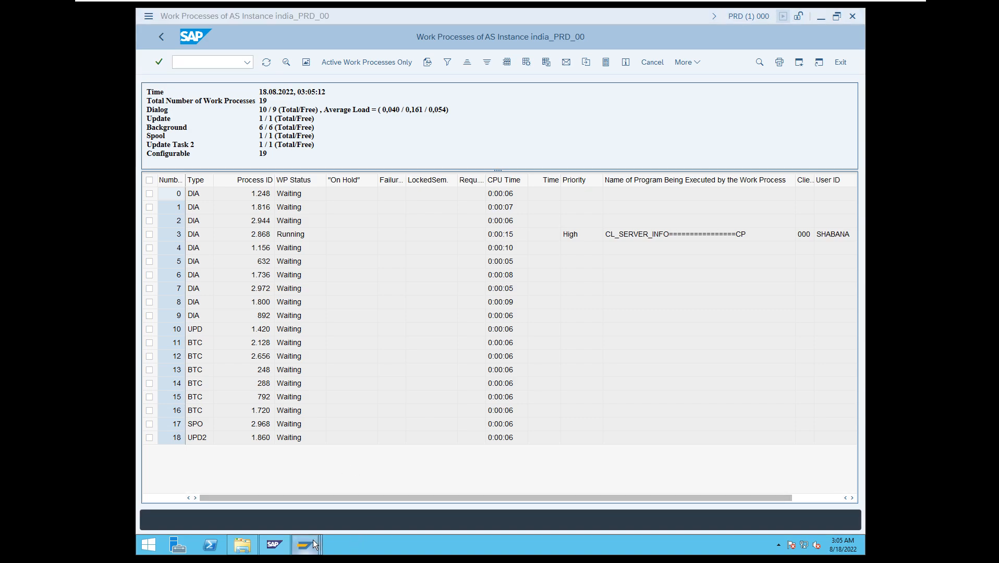
mouse_move(313, 542)
click(411, 492)
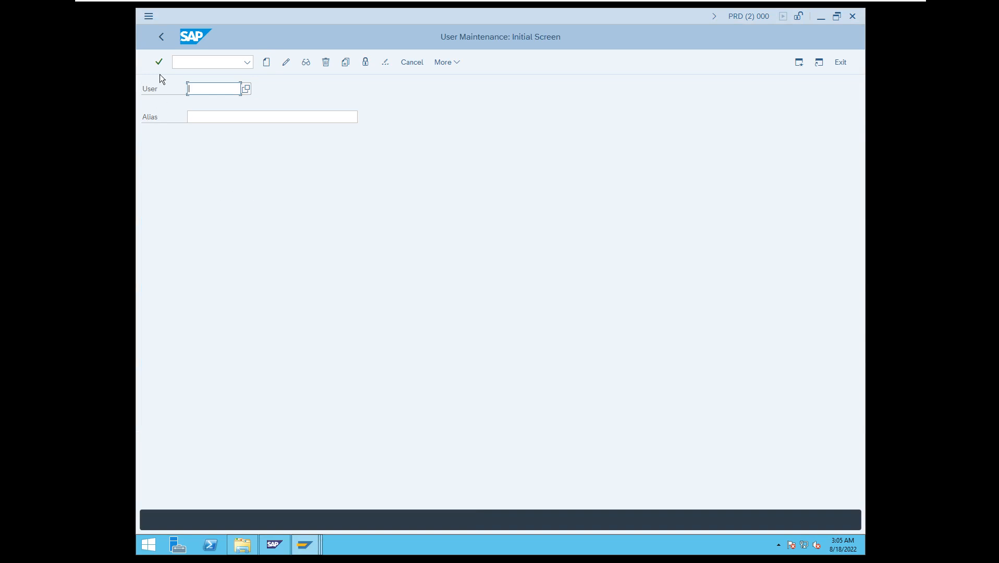
Return the second session to SAP Easy Access and call User Maintenance there with /nsu01.
click(163, 37)
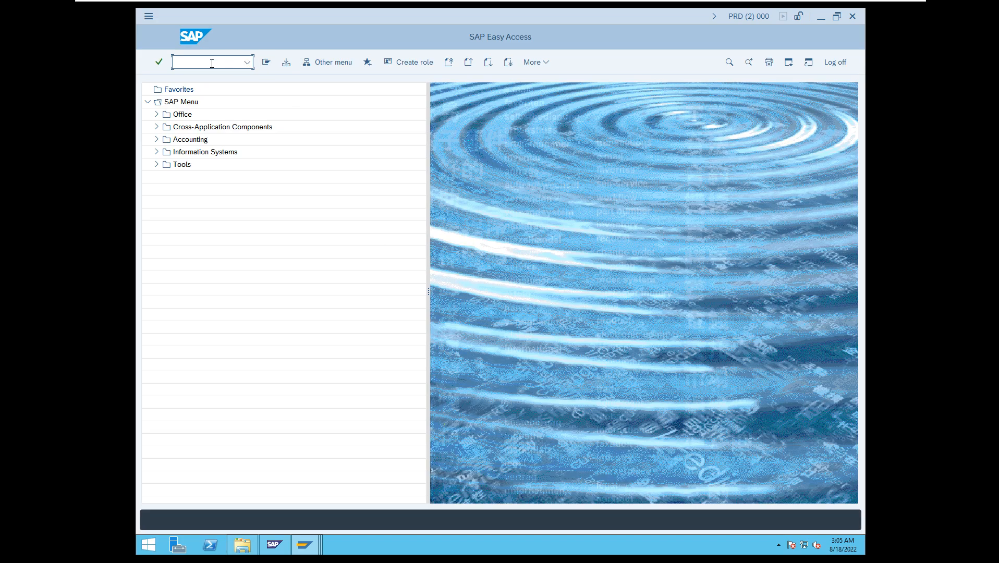
text(/nsm50)
key(BackSpace)
key(BackSpace)
key(BackSpace)
key(BackSpace)
key(BackSpace)
text(nsu01)
key(Return)
Call the Clients overview with /nscc4 in the second session, followed by the Configuration of RFC Connections with /nsm59.
click(211, 63)
text(/nscc4)
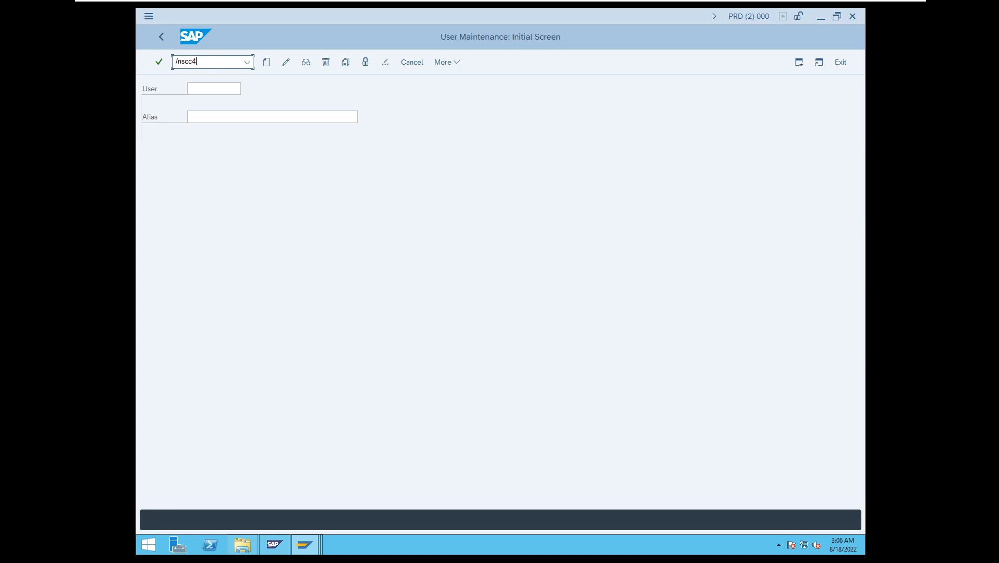
key(Return)
click(211, 63)
text(/nsm5)
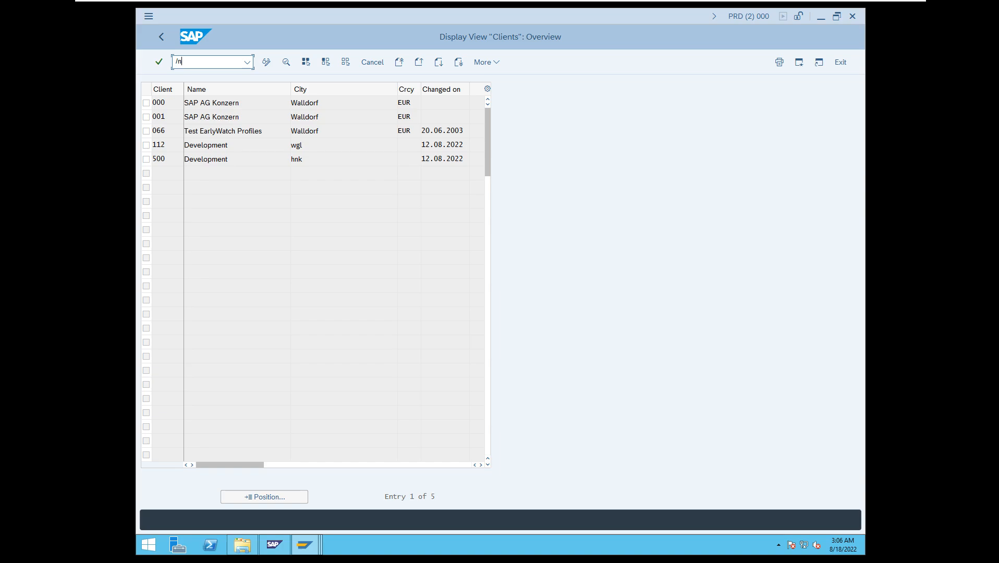
text(9)
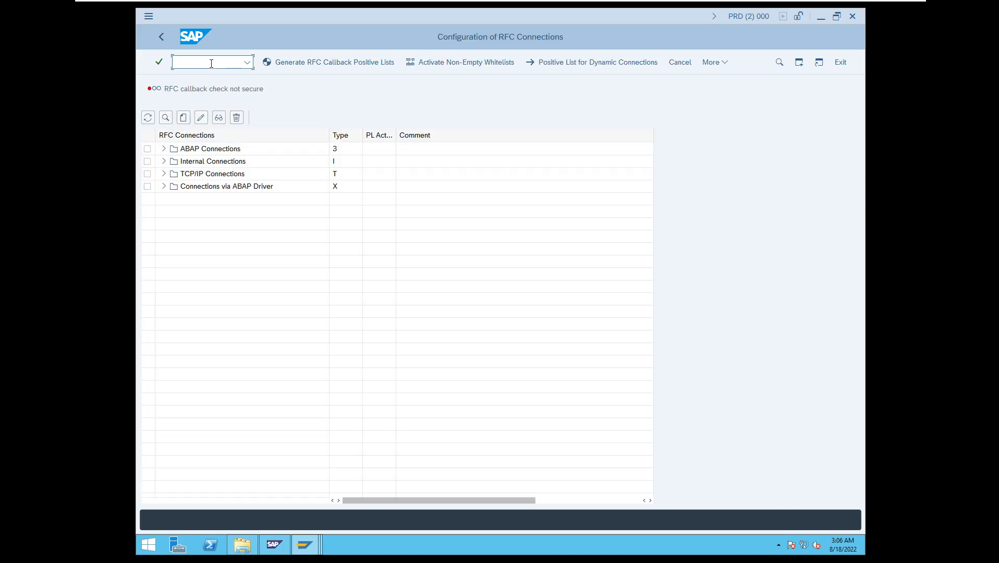
Return the second session to SAP Easy Access, display the work processes with /nsm50 and close the security notice.
click(164, 38)
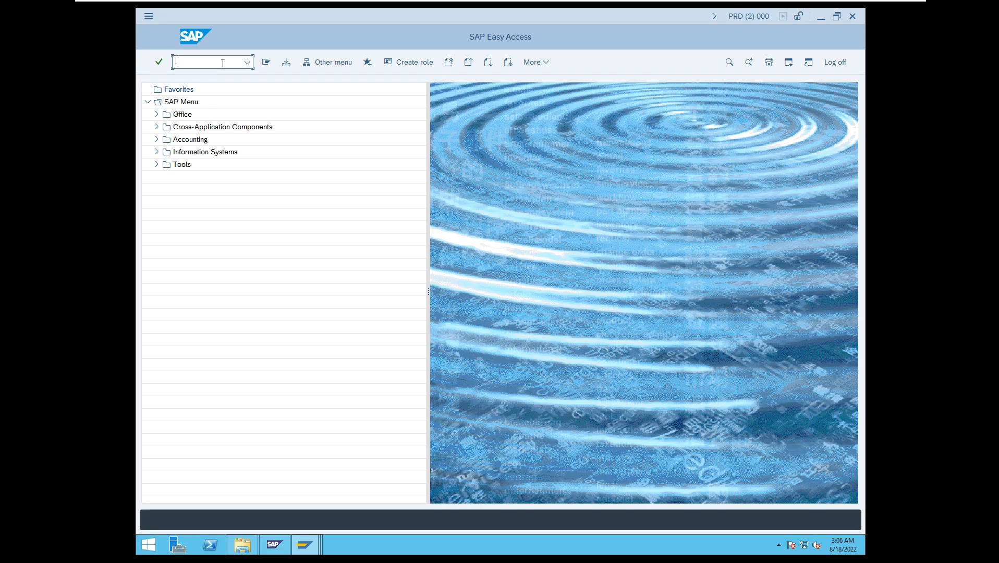
text(/nsm5)
key(Return)
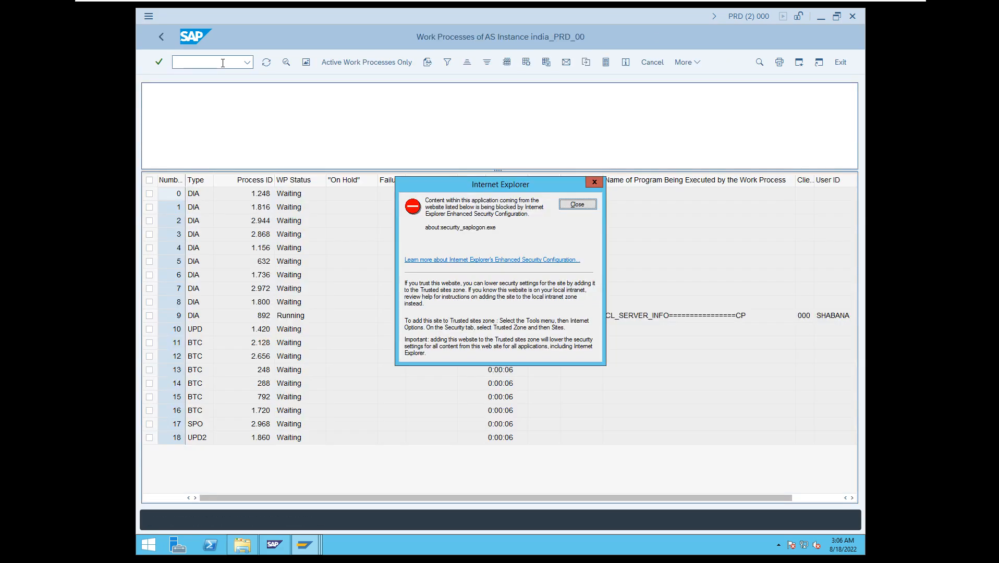
click(577, 204)
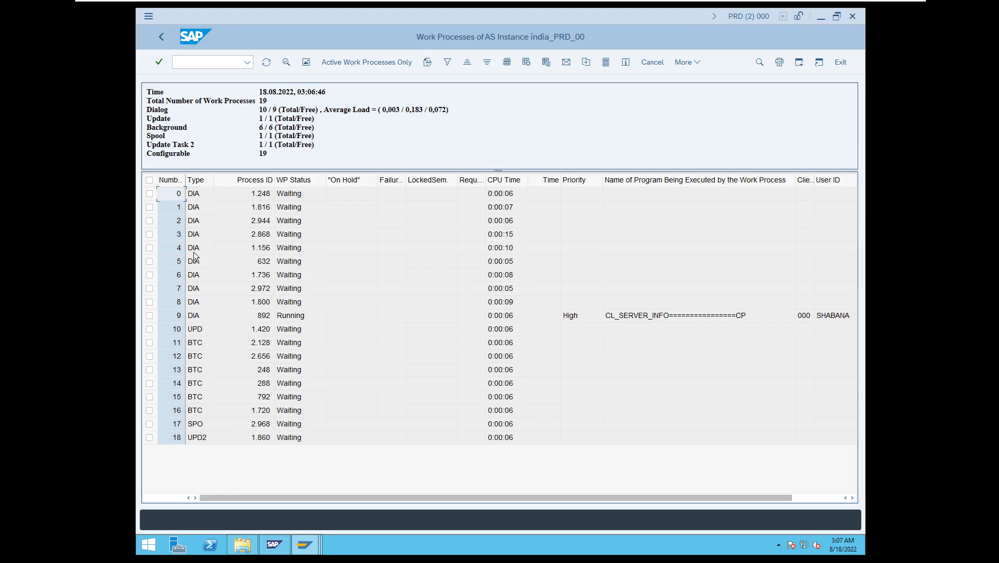
Open the PRD_DVEBMGS00_india instance profile from the PRD profile folder in Notepad.
click(246, 550)
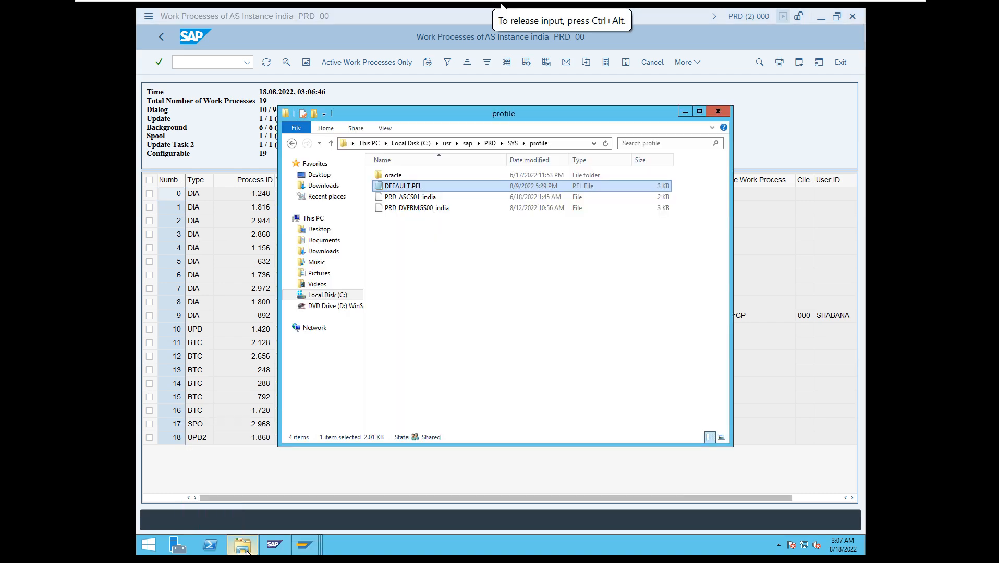
click(413, 207)
right_click(412, 206)
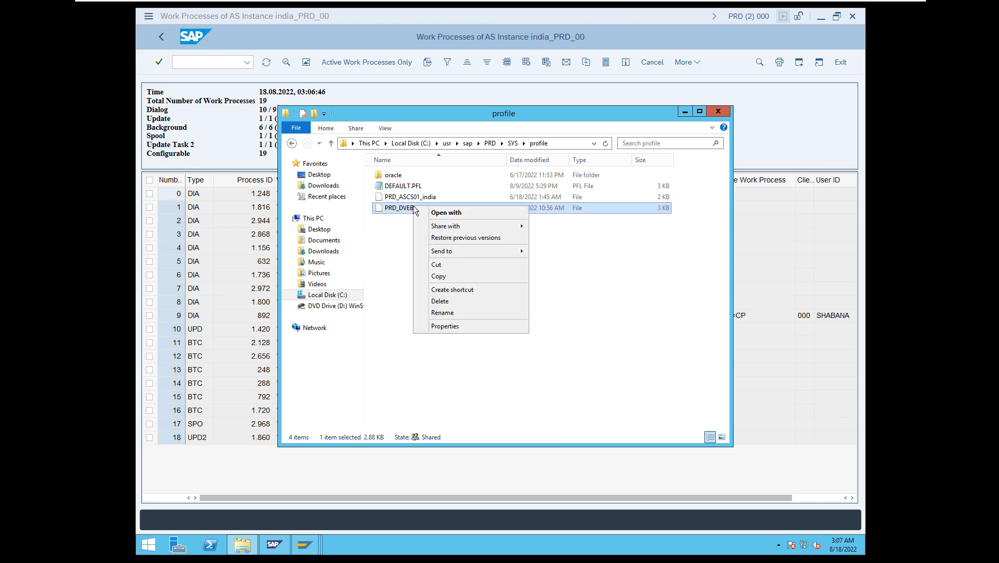
click(459, 214)
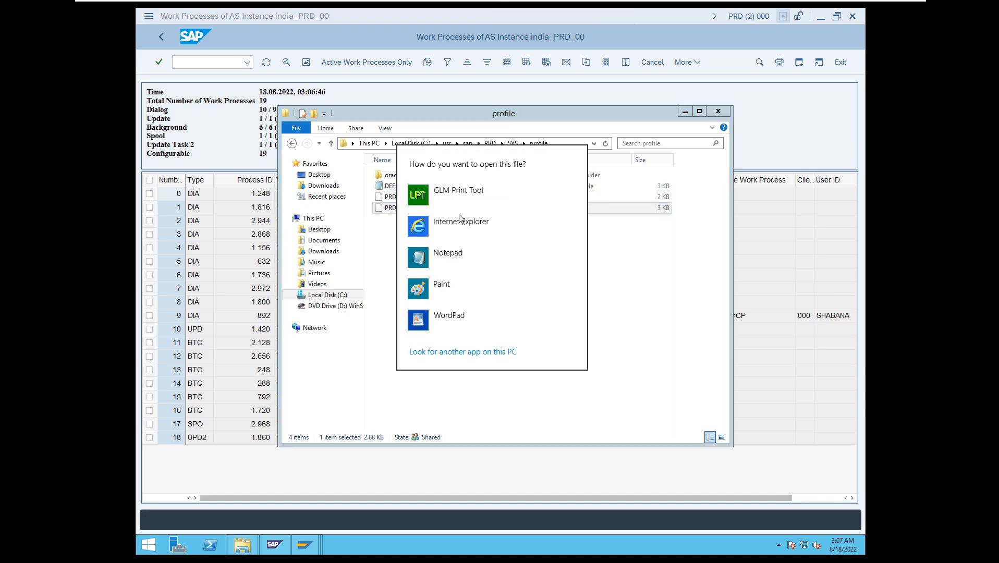
click(449, 253)
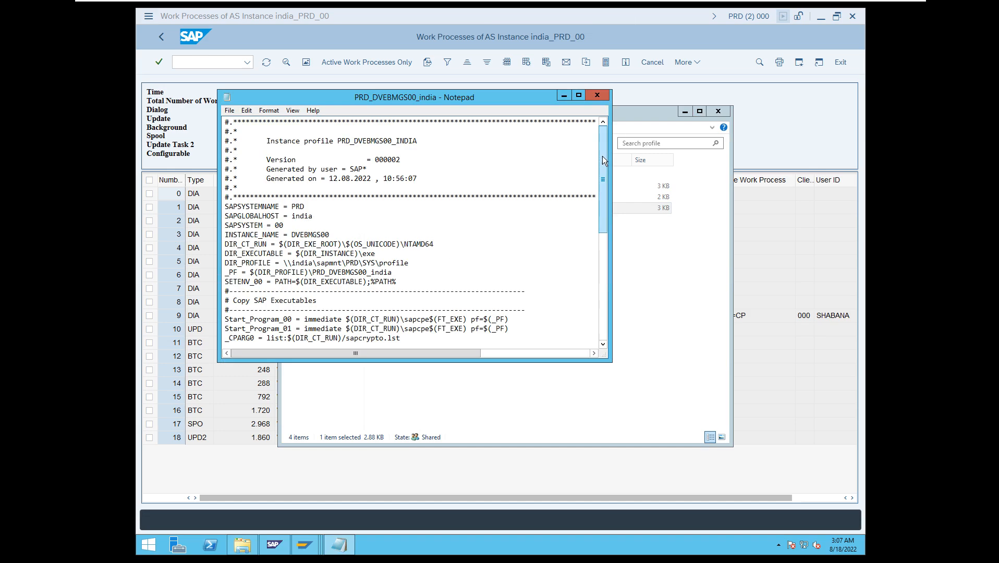
Examine the rdisp/wp_no_dia parameter and the other work process counts in the instance profile, and close the file and the profile folder.
drag(601, 157, 603, 292)
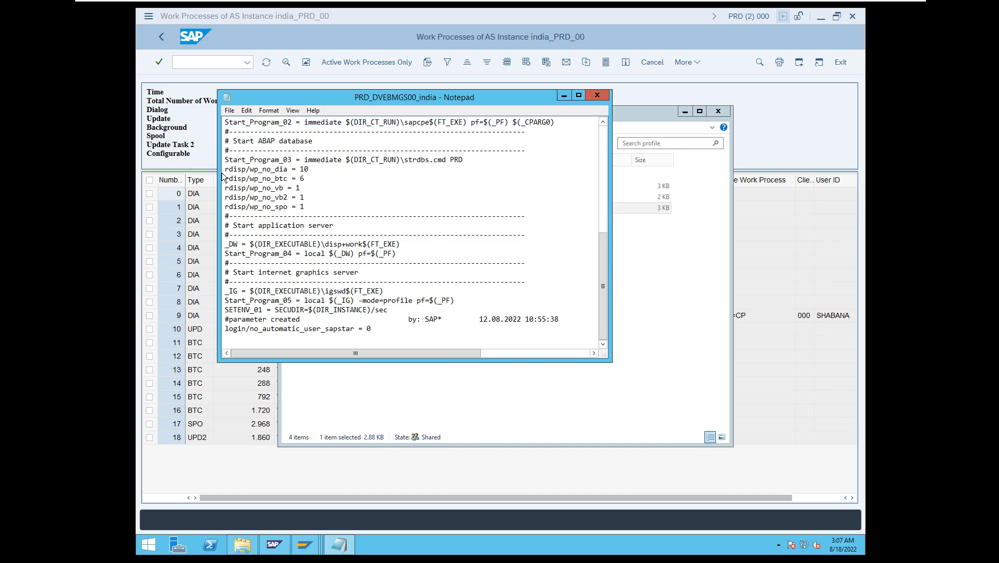
drag(226, 168, 288, 168)
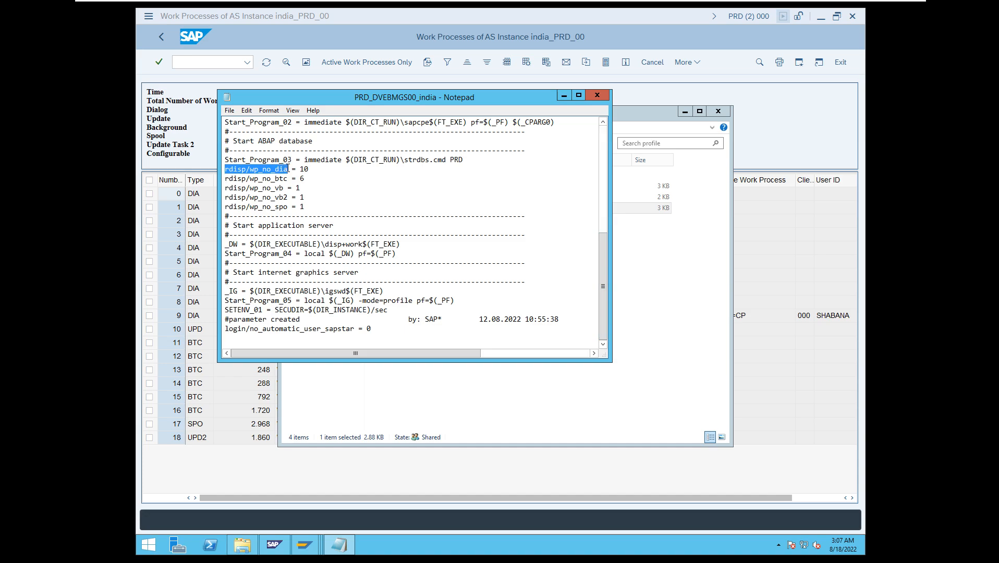
click(313, 170)
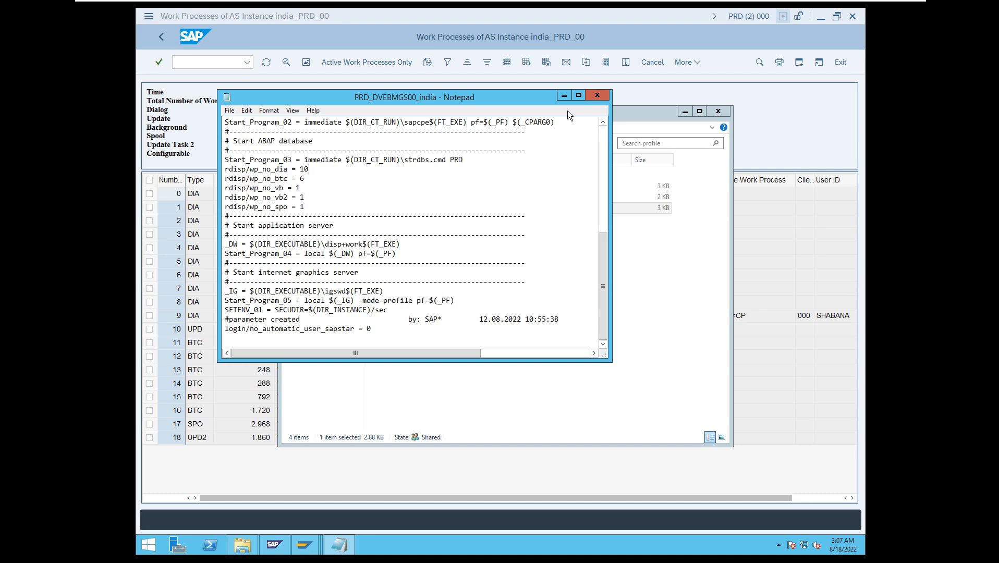
click(597, 96)
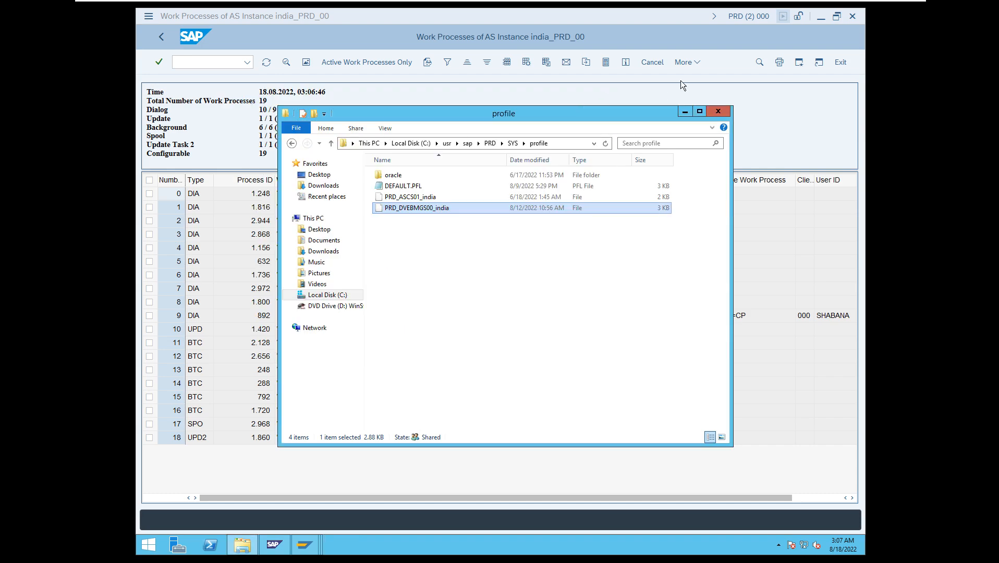
click(717, 113)
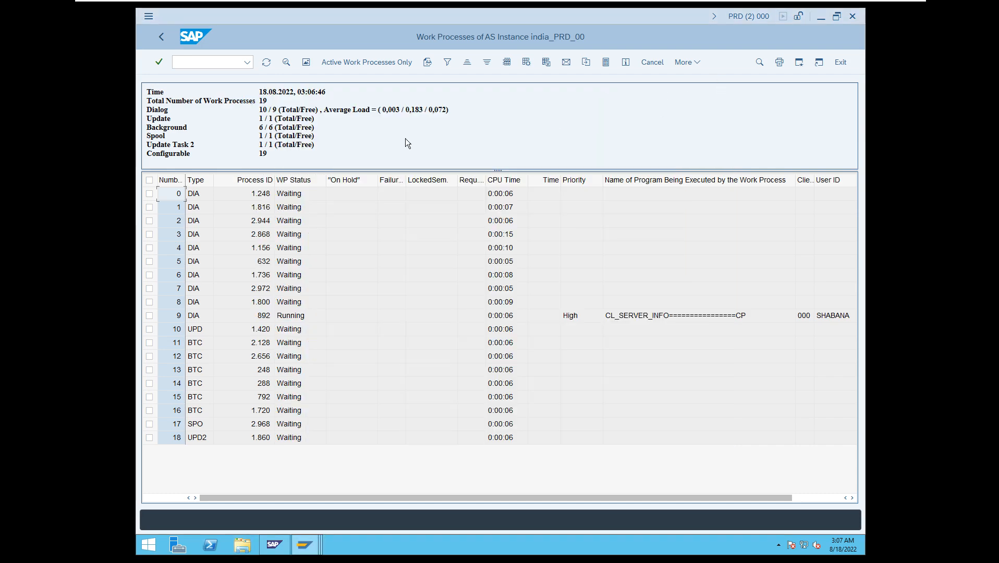
Call Edit Profiles with /nrz10 and list the available profiles, pointing out the instance profile and the DEFAULT profile.
click(193, 66)
text(/nrz1)
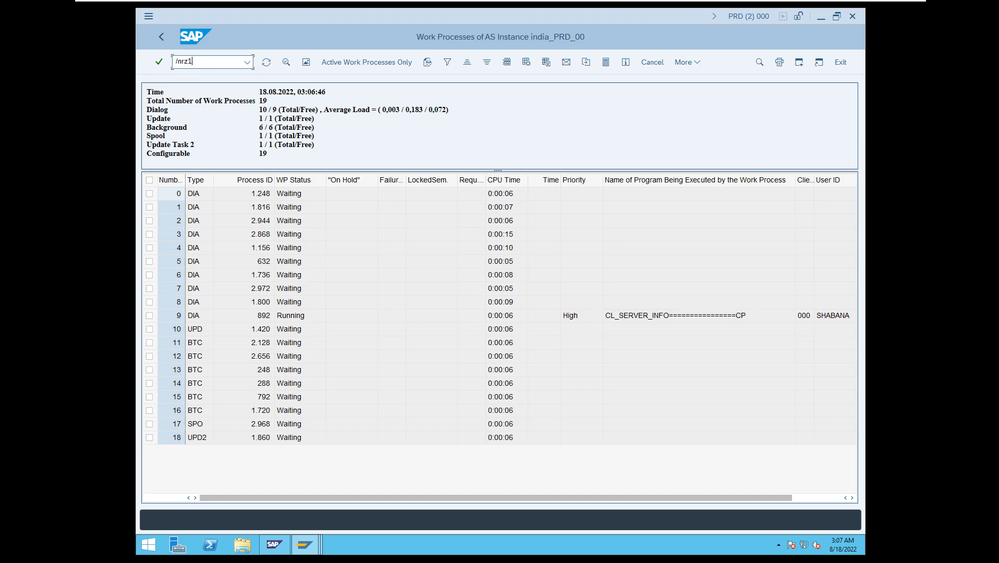
text(0)
key(Return)
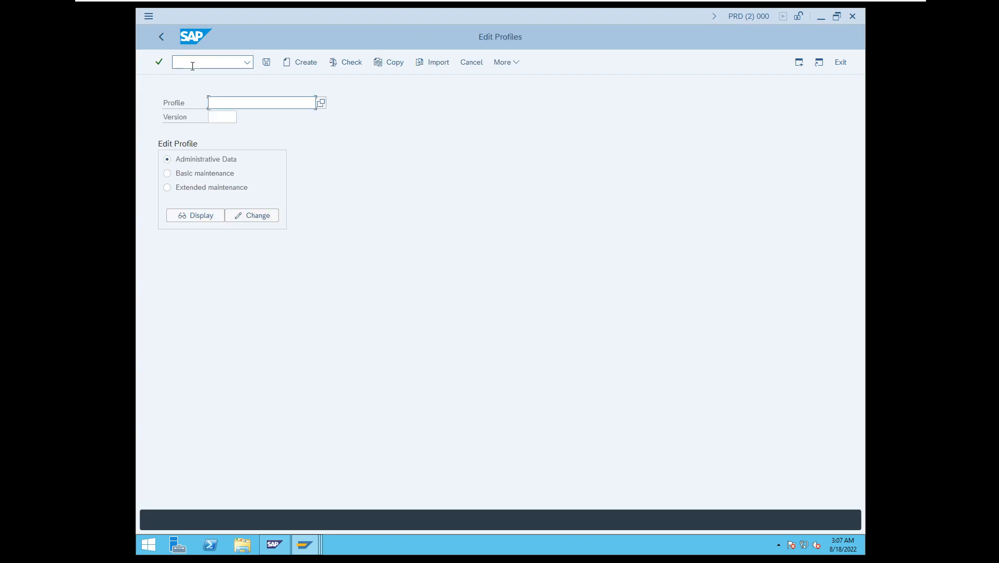
click(321, 103)
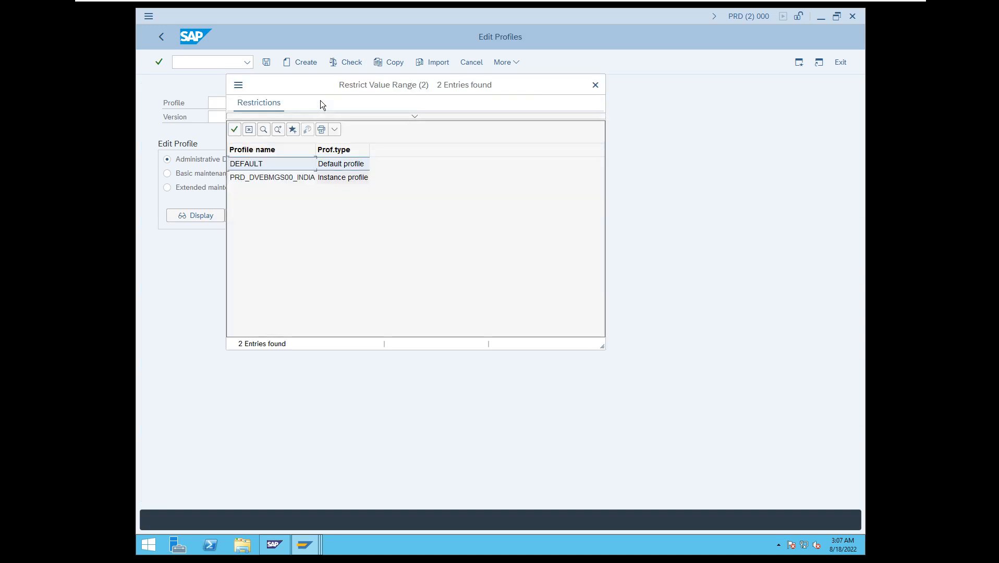
click(259, 180)
click(257, 165)
Switch to Paint to go over the India and Japan instances in the diagram, and share the NW7.4_VM_JUNE22 window in Zoom.
mouse_move(361, 8)
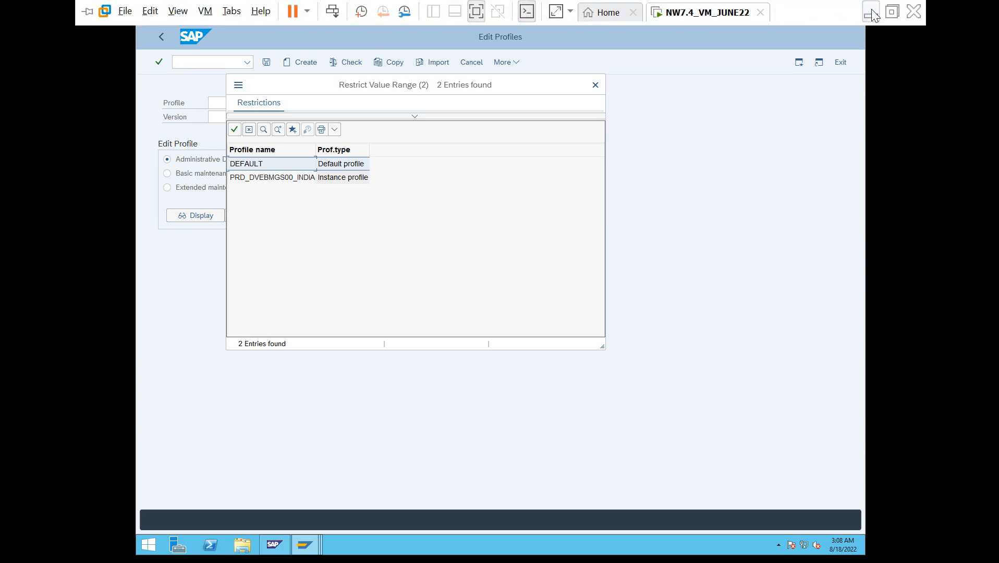
click(870, 15)
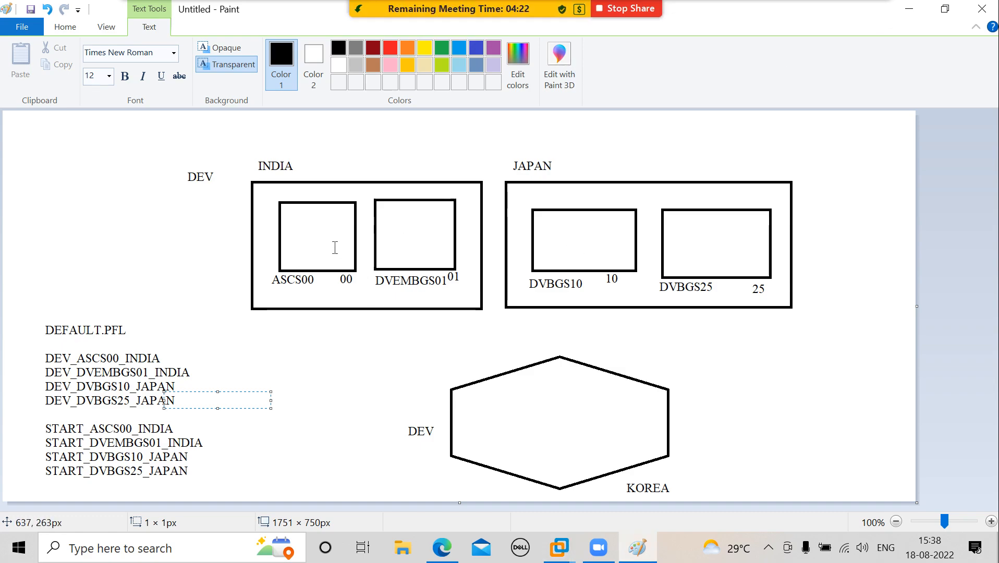
click(335, 247)
click(402, 243)
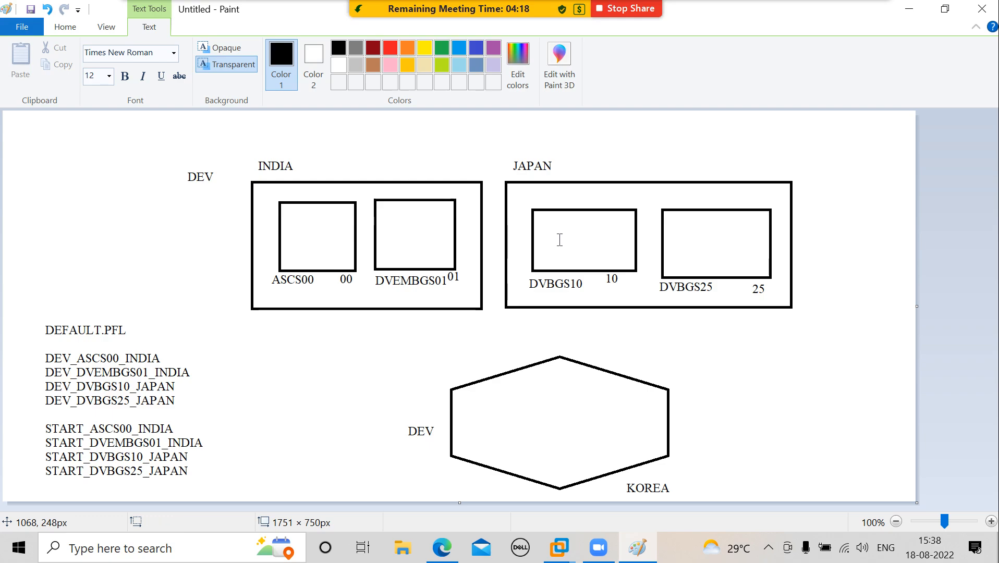
click(715, 261)
click(717, 259)
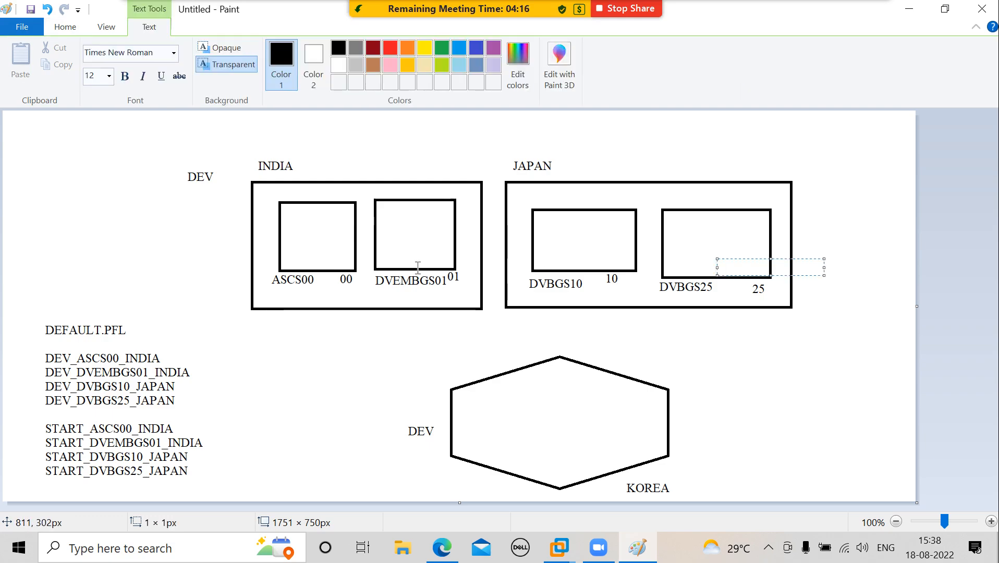
click(401, 235)
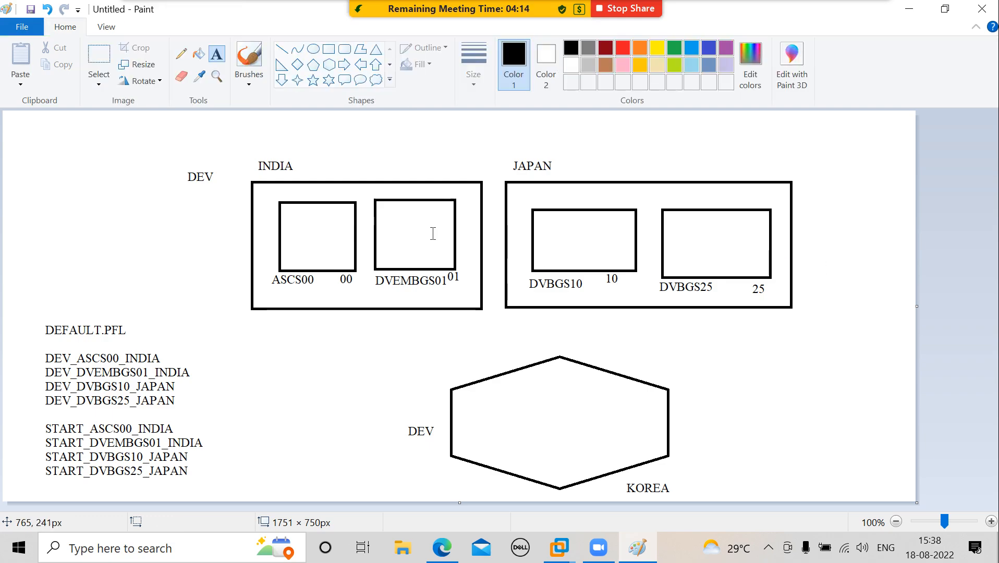
click(574, 228)
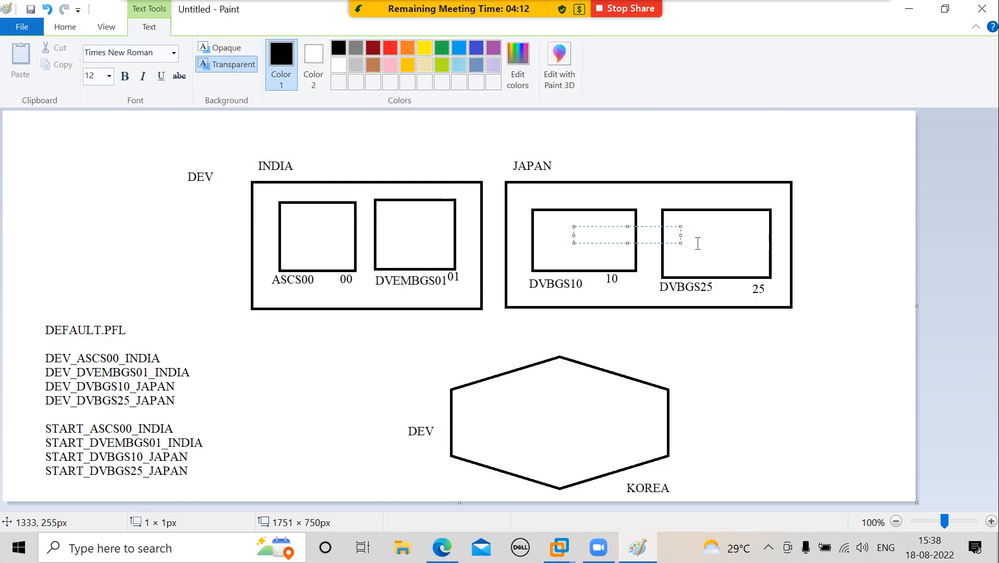
click(697, 244)
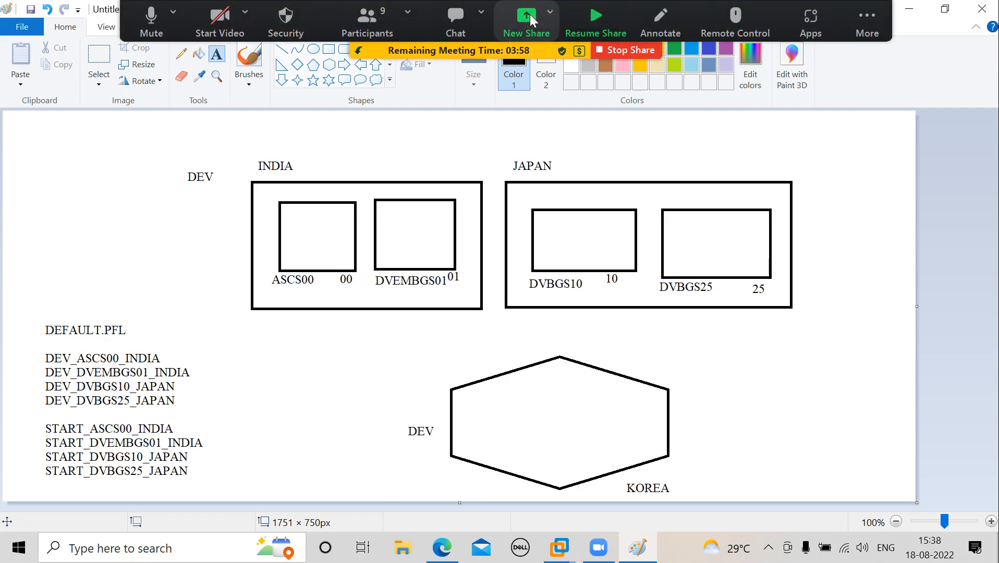
click(526, 18)
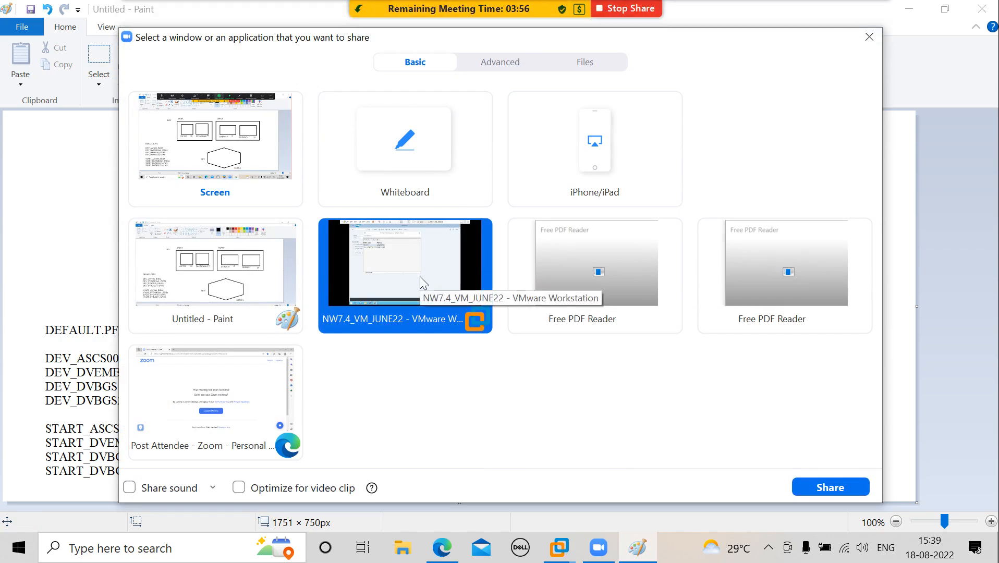
click(835, 488)
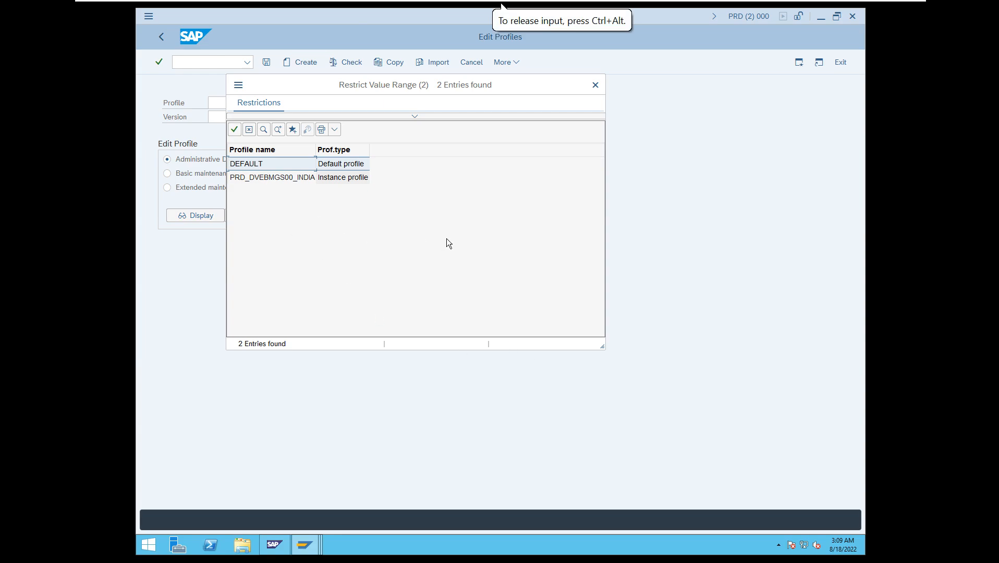
Choose the PRD_DVEBMGS00_INDIA instance profile and open it for changing in Extended maintenance.
click(255, 179)
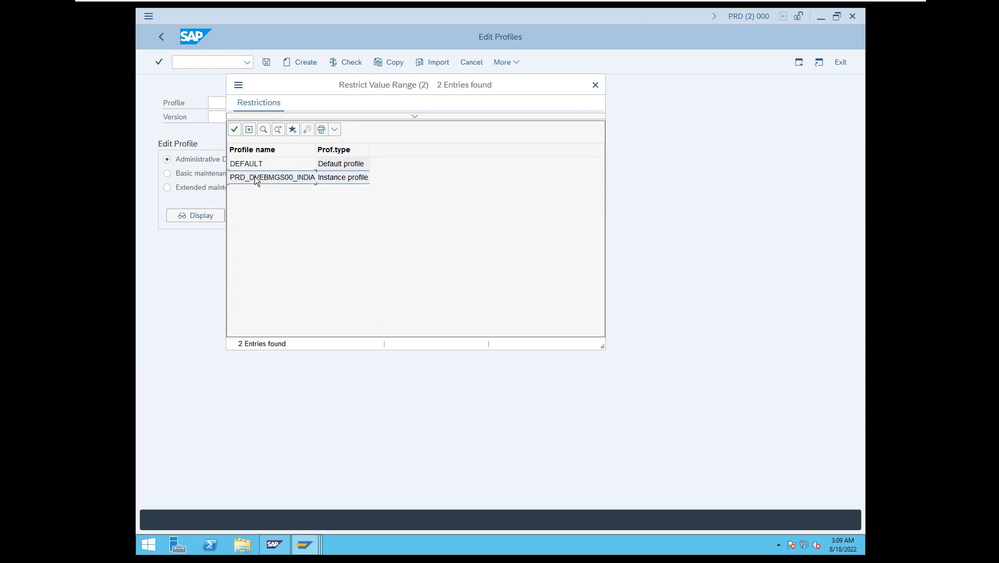
double_click(255, 177)
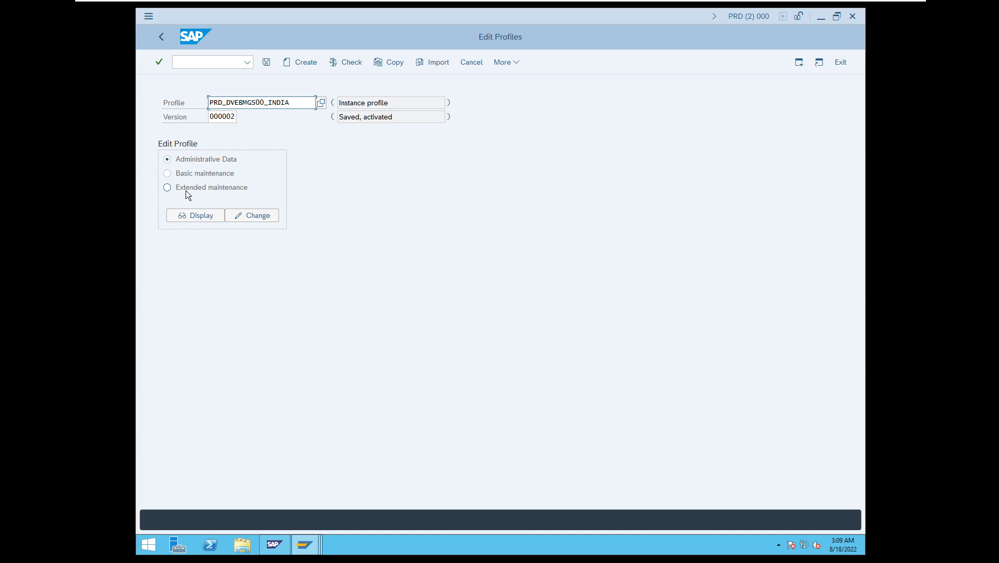
click(182, 190)
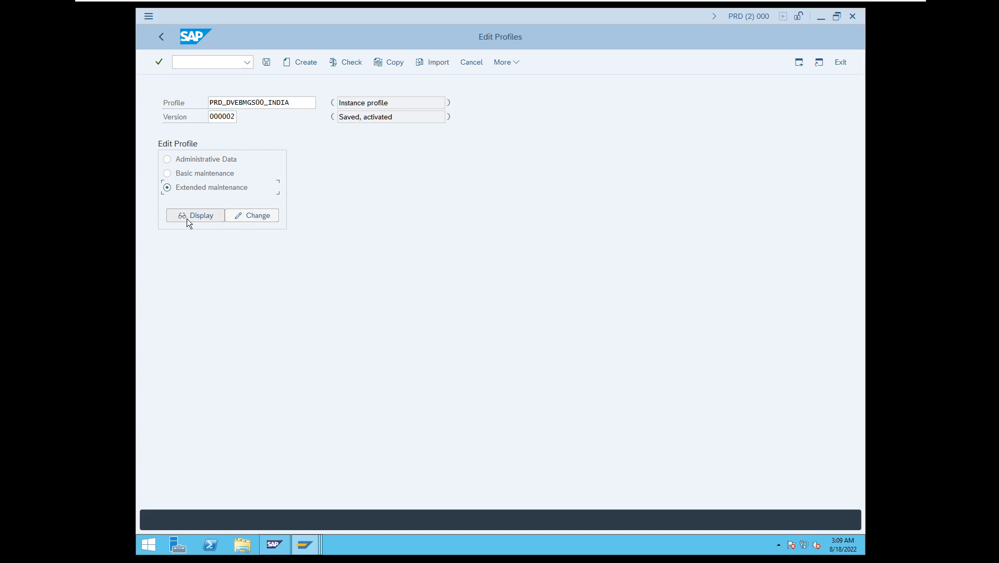
click(259, 216)
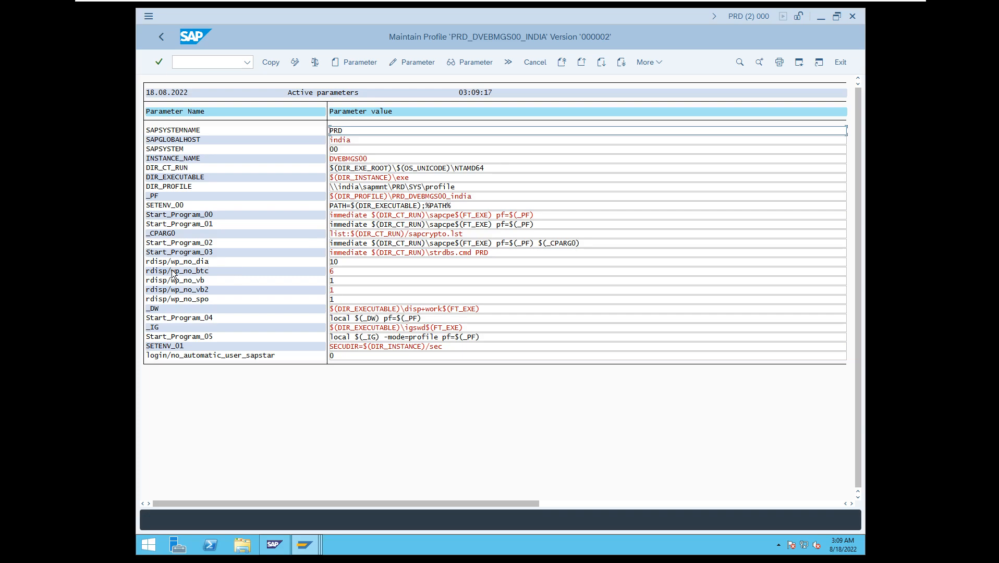
Set rdisp/wp_no_dia to 11, transfer the change to the profile and return to Edit Profiles.
click(339, 262)
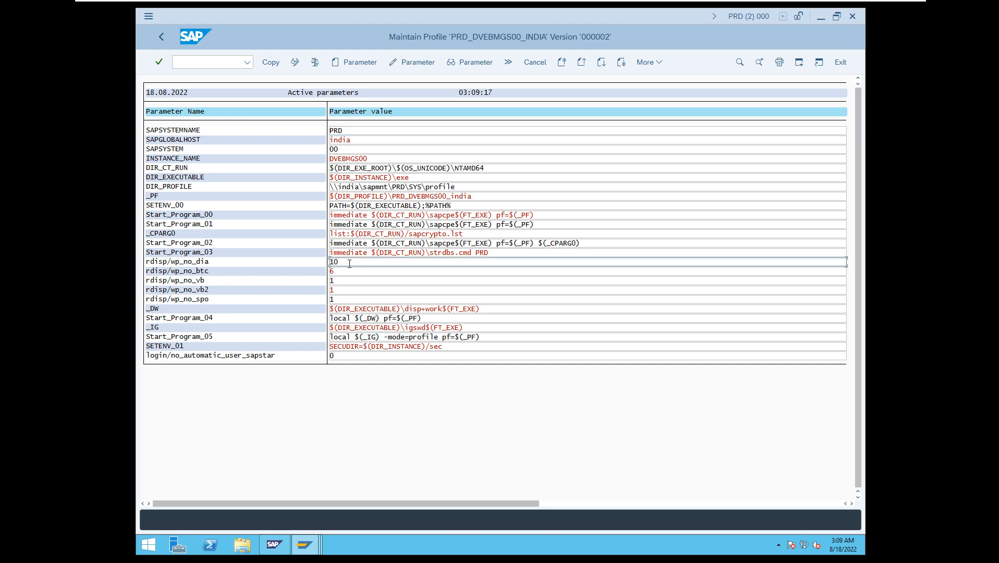
key(BackSpace)
text(1)
click(272, 63)
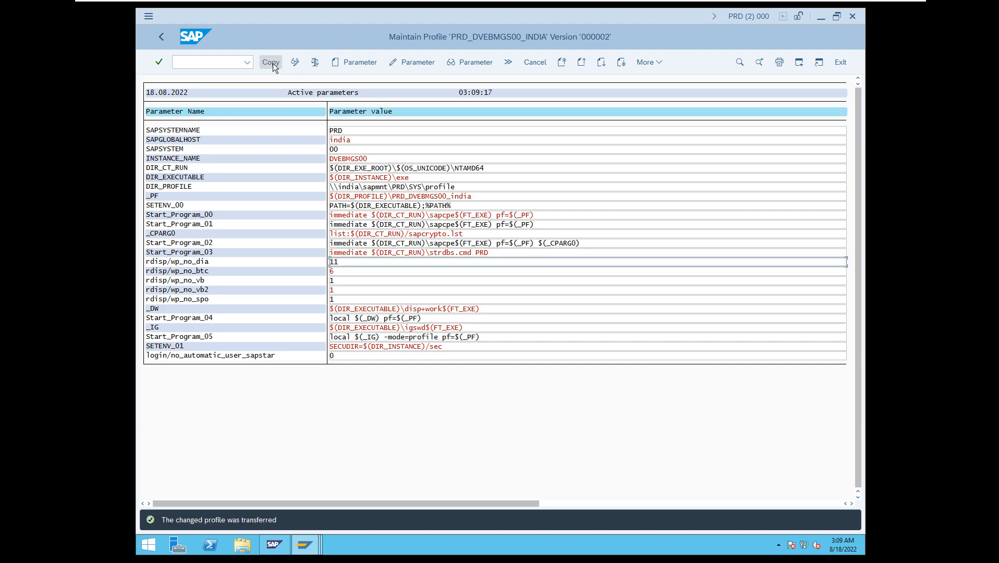
click(162, 37)
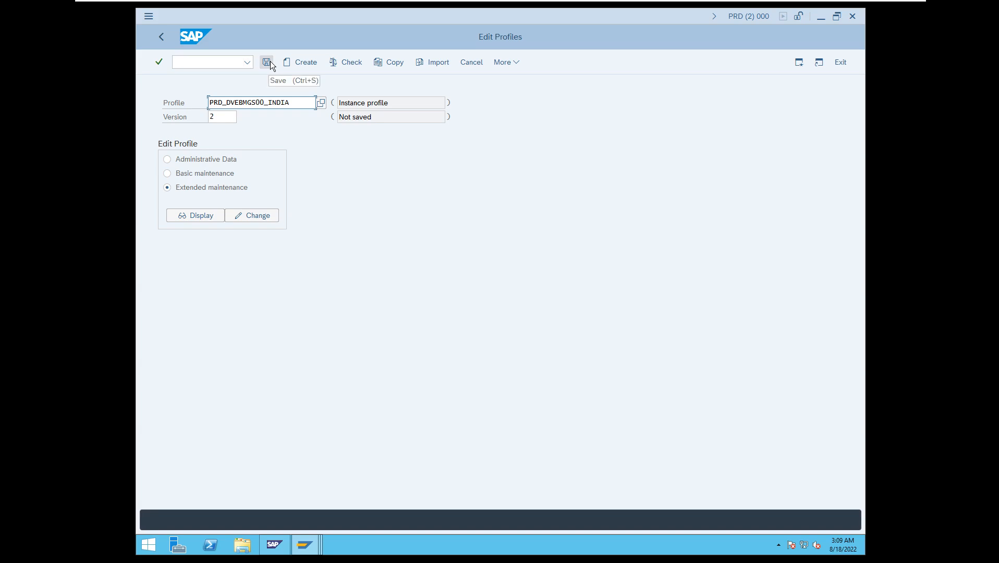
Save and activate the changed PRD_DVEBMGS00_INDIA profile, and read and close the notices about the activation.
click(218, 116)
click(267, 66)
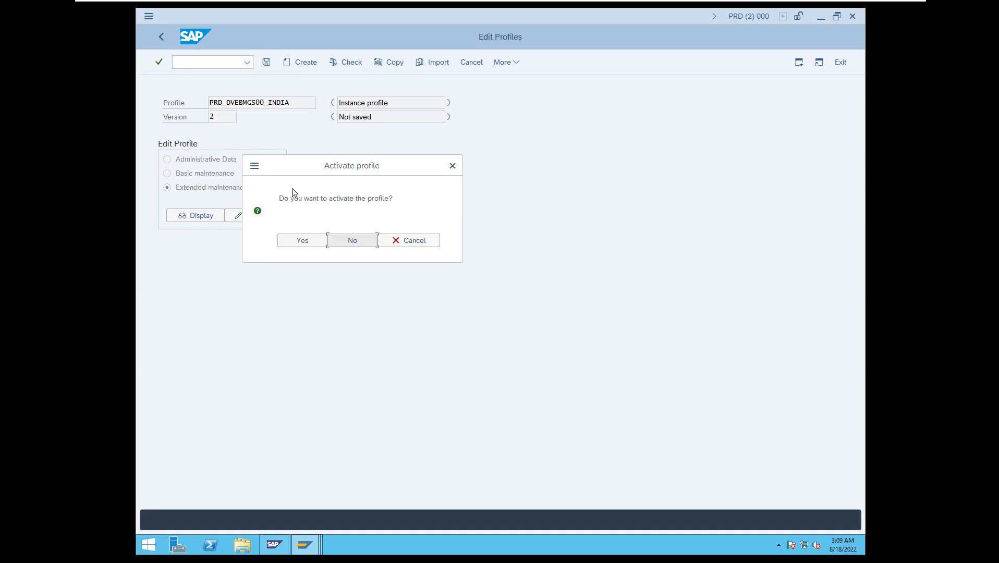
click(305, 238)
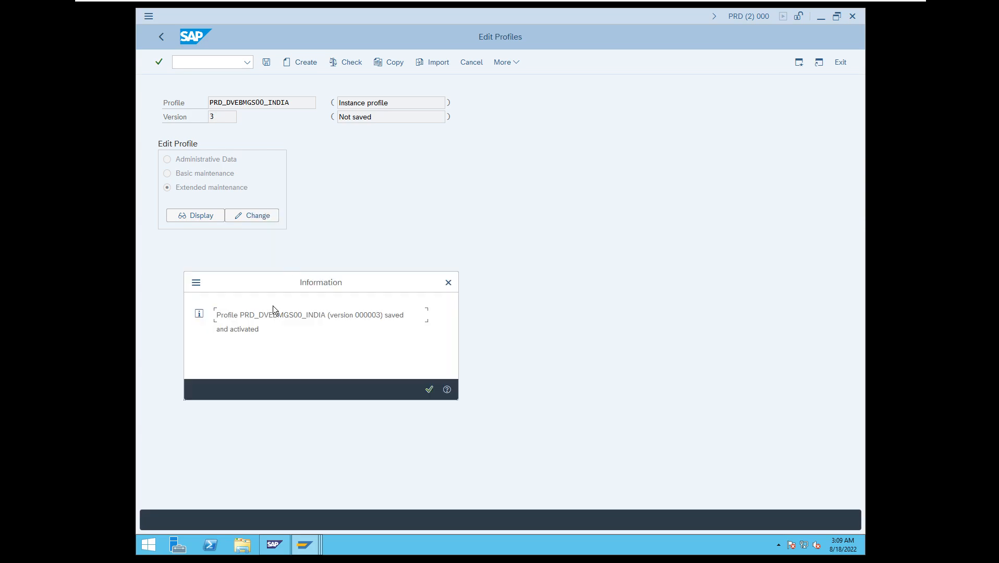
click(427, 390)
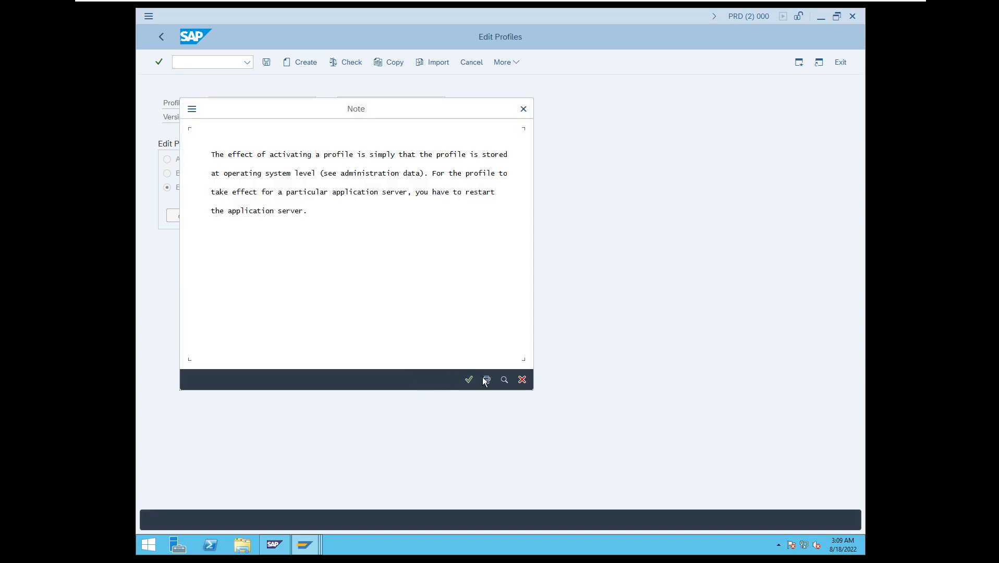
drag(390, 108, 663, 170)
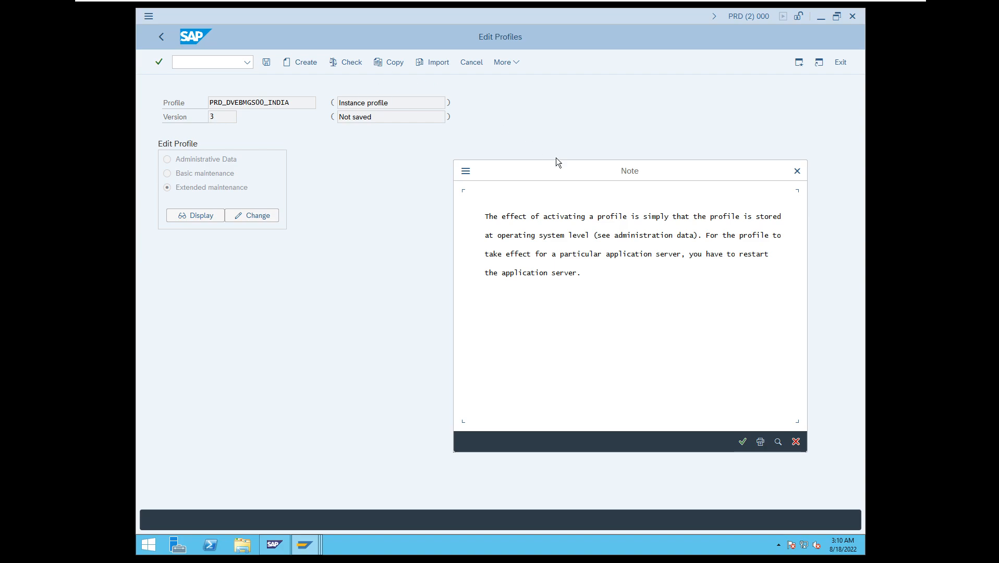
drag(588, 171, 444, 136)
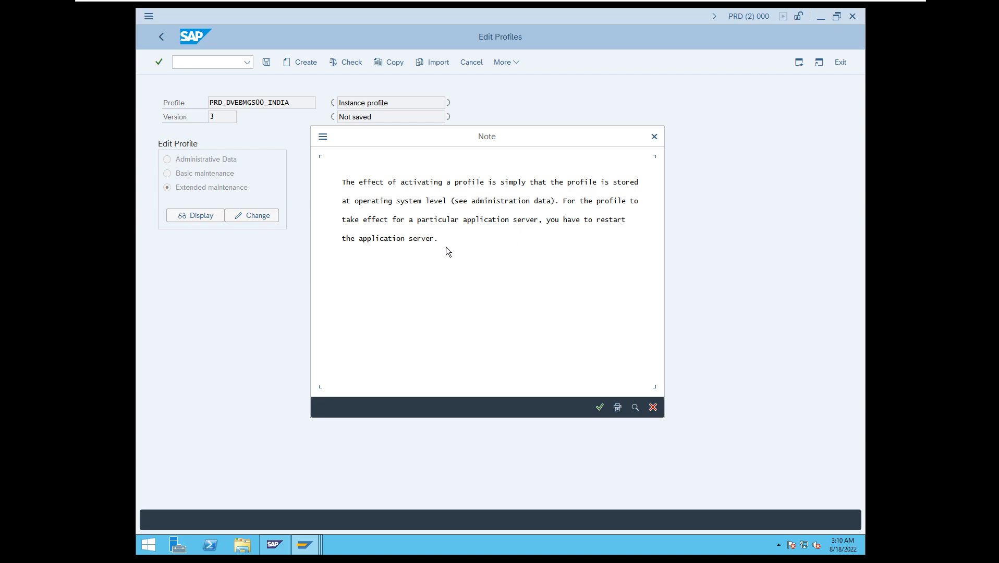
click(600, 407)
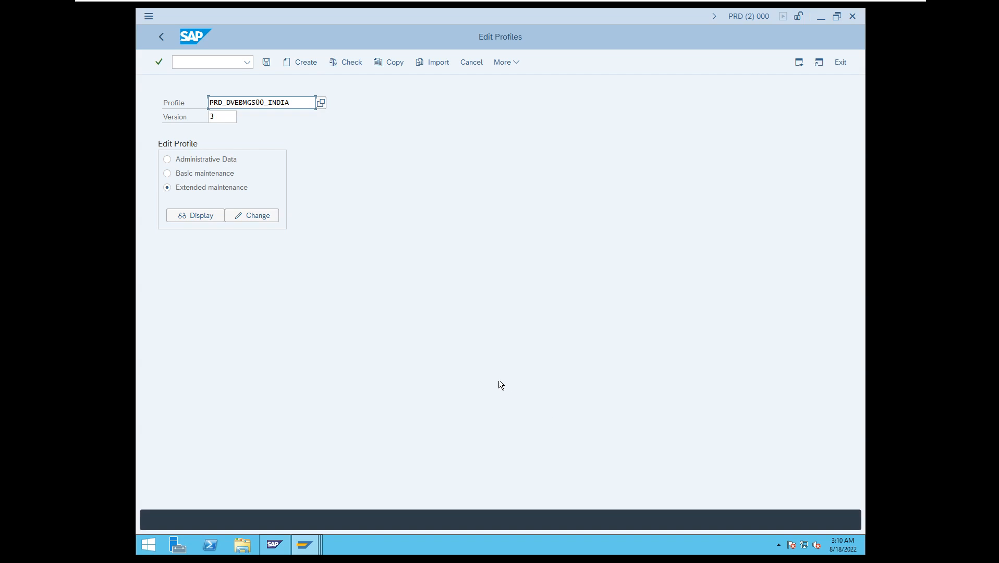
Run transaction SM50 to check the India instance's work processes, and close the Internet Explorer security notice.
click(188, 62)
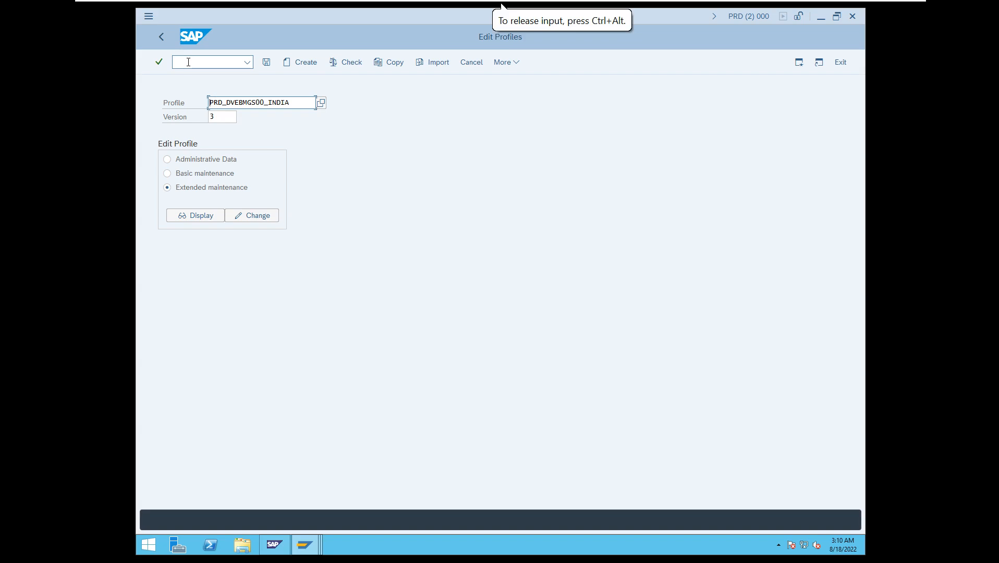
text(/ns)
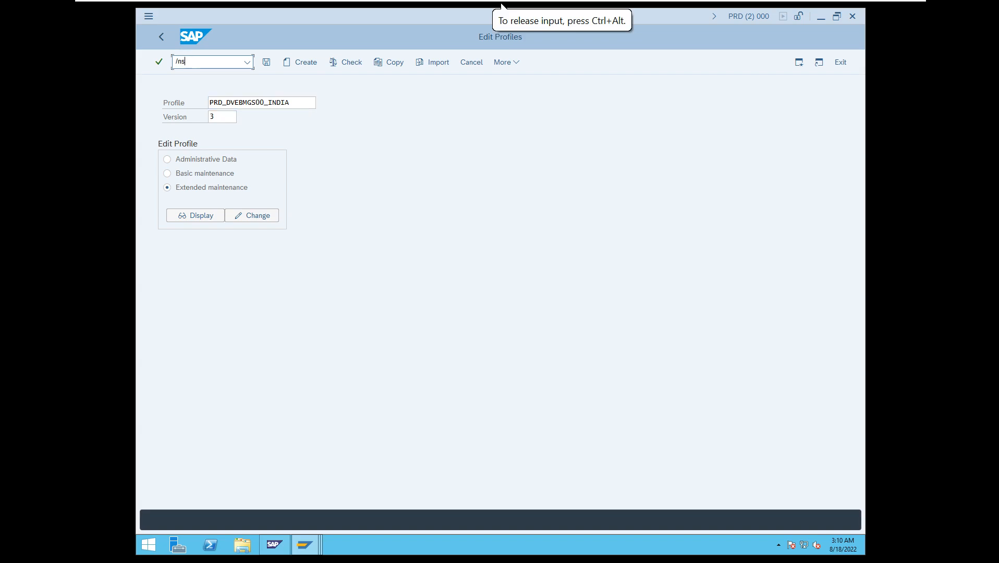
text(m50)
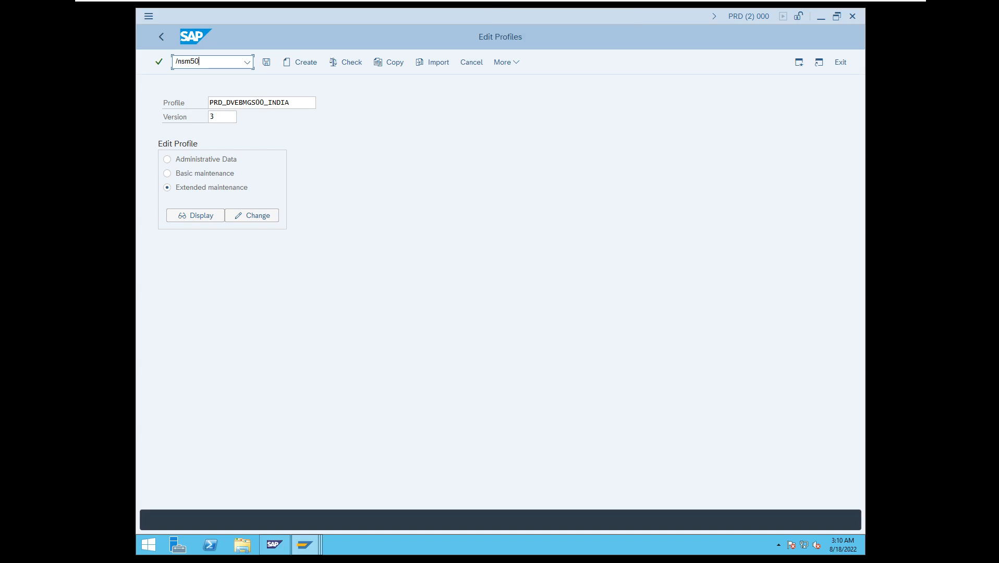
key(Return)
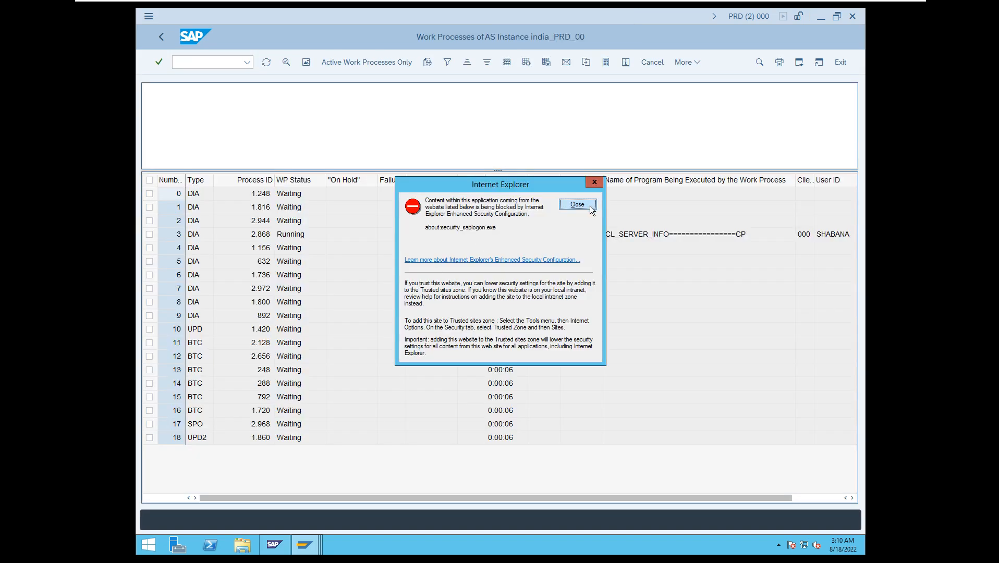
click(590, 205)
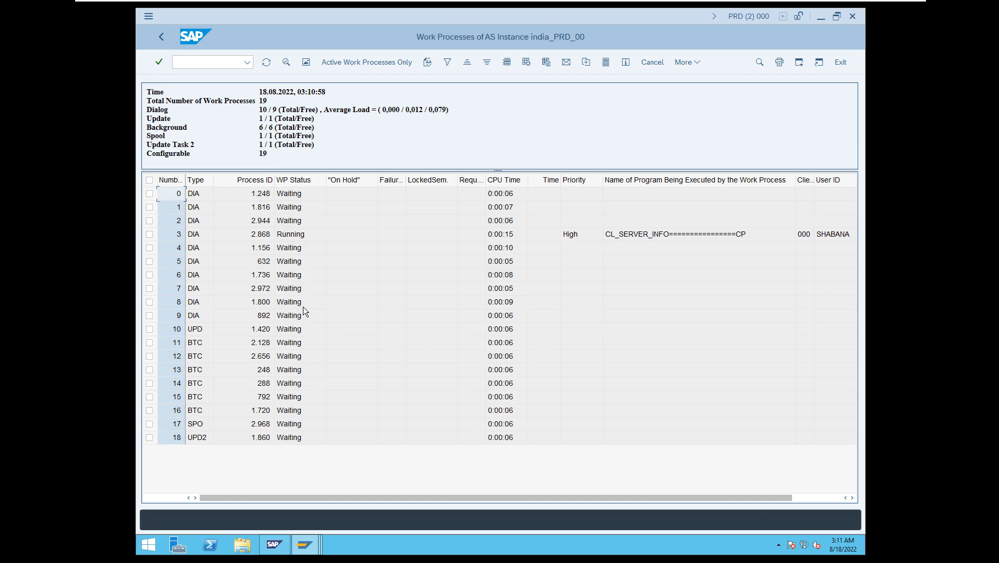
Exit the work process overviews and log off from both open PRD sessions.
click(841, 62)
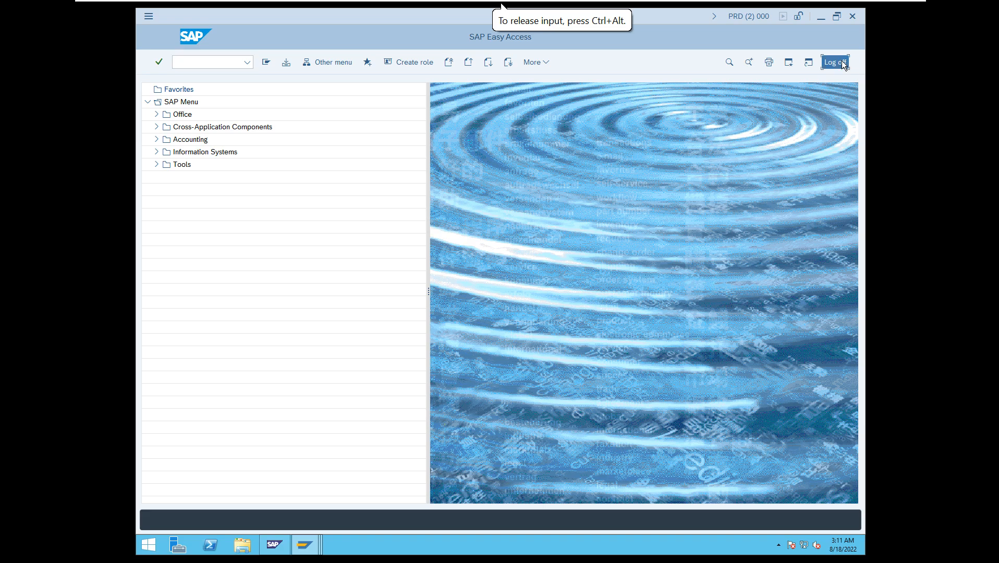
click(841, 62)
click(839, 63)
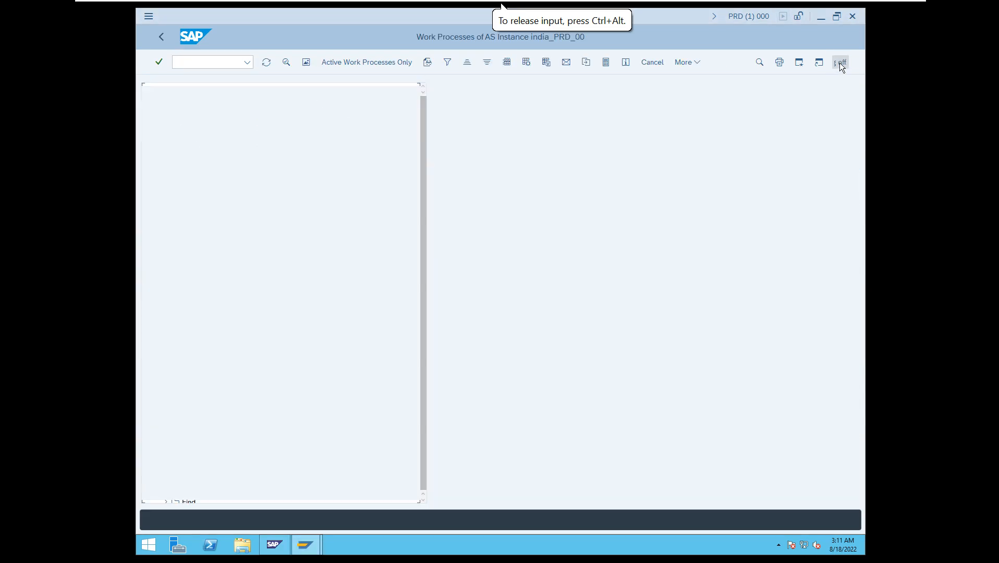
click(836, 62)
click(280, 240)
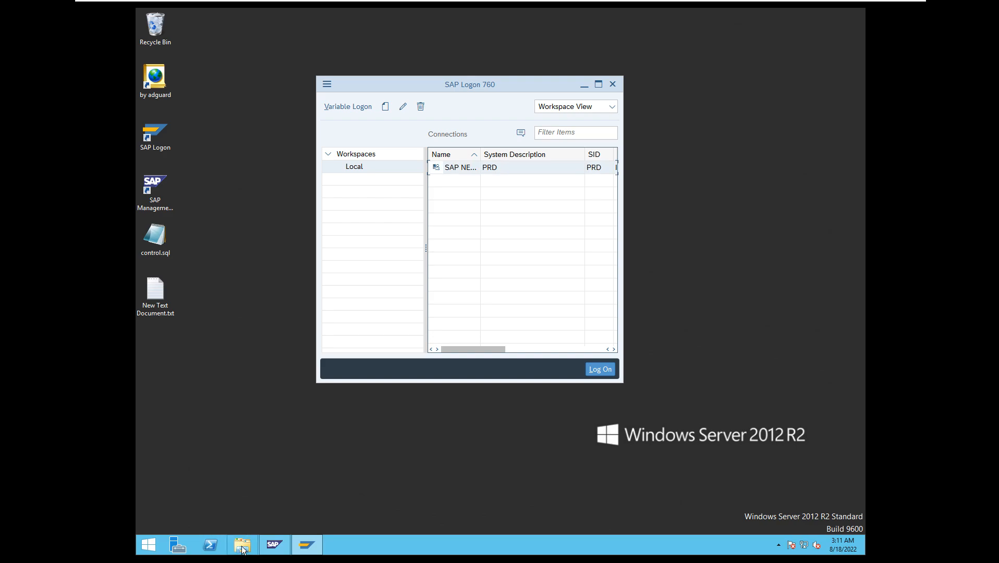
Browse to the folder C:\usr\sap\PRD\SYS\profile in File Explorer.
click(243, 547)
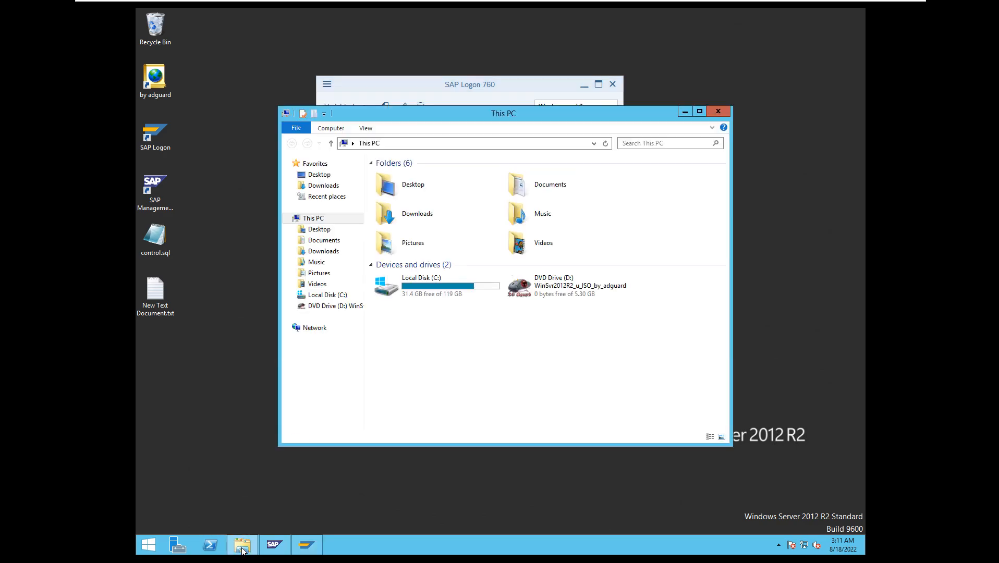
double_click(441, 277)
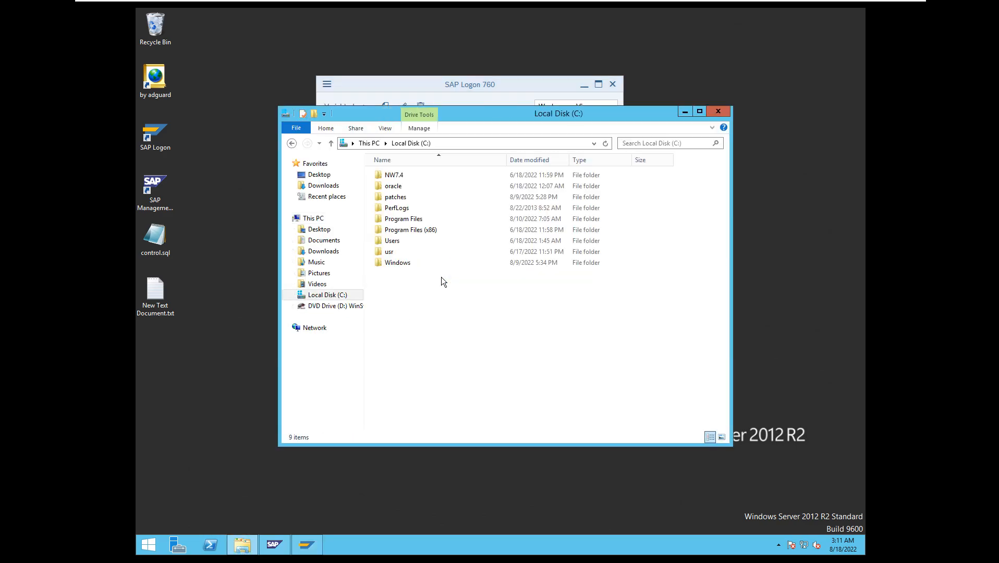
double_click(396, 253)
double_click(401, 176)
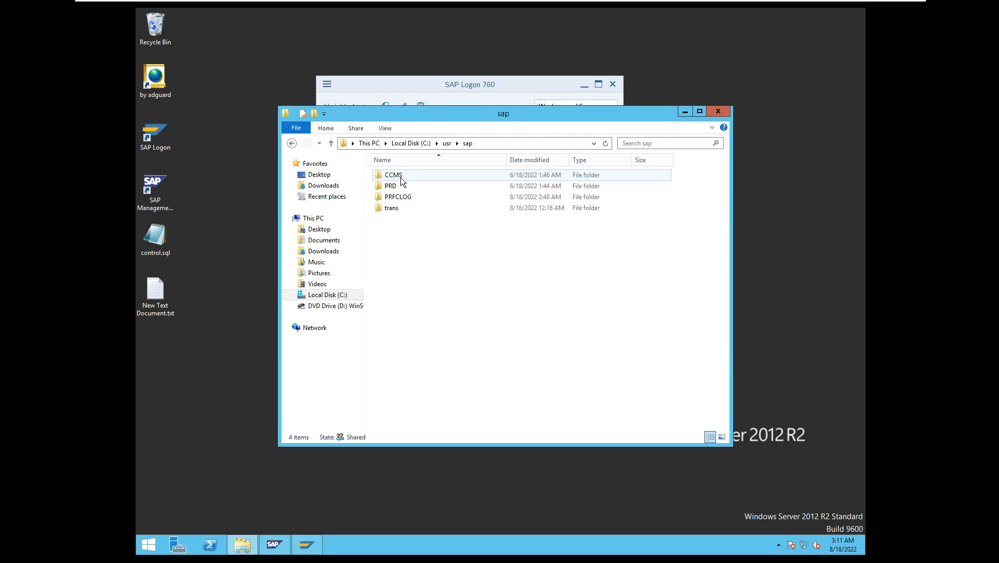
double_click(391, 186)
double_click(393, 197)
double_click(394, 208)
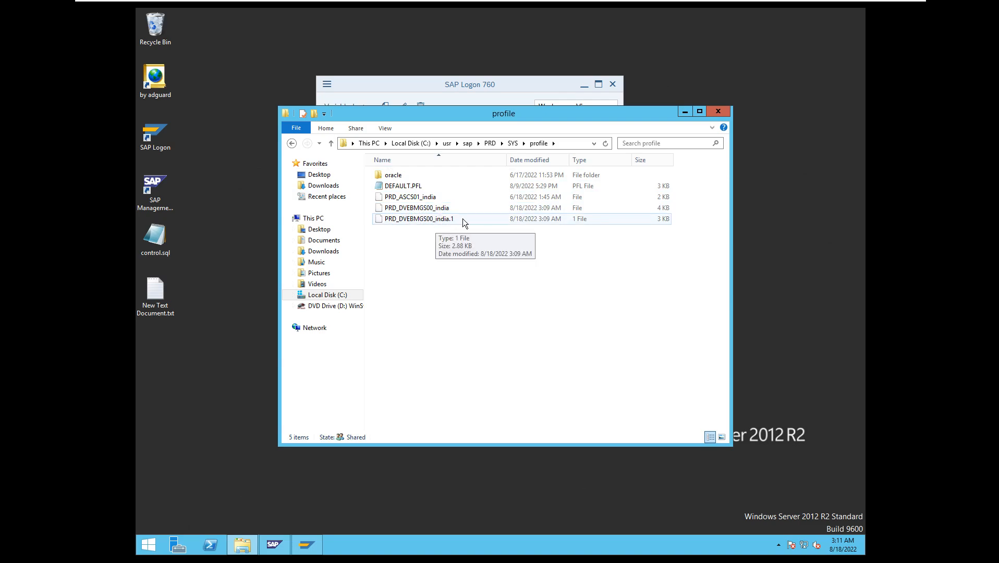
Open the instance profile file PRD_DVEBMGS00_india in Notepad.
click(431, 223)
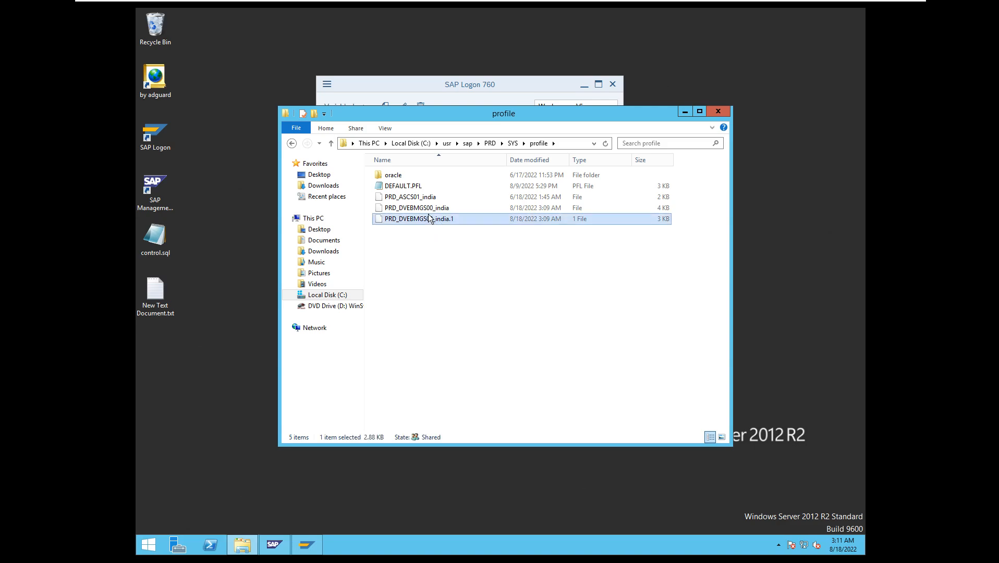
click(427, 211)
double_click(426, 208)
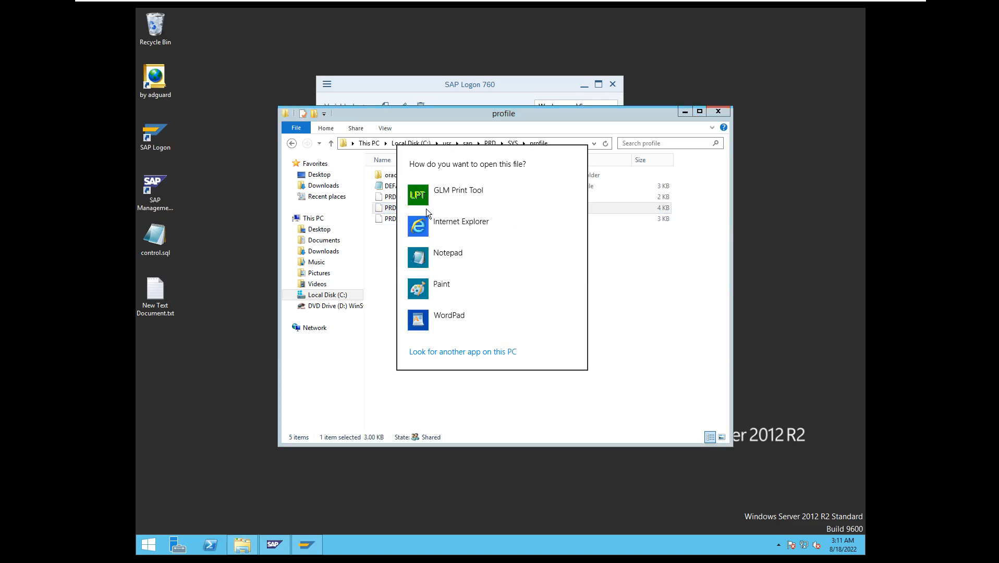
click(449, 251)
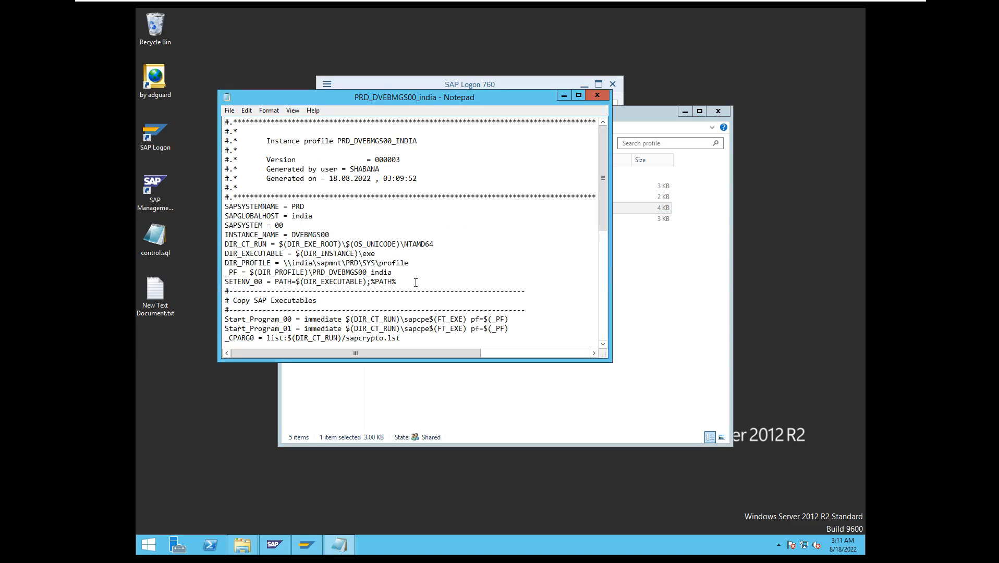
Examine the old-value comment and the rdisp/wp_no work process parameters in the profile file, and close the file and its folder.
drag(600, 180, 600, 258)
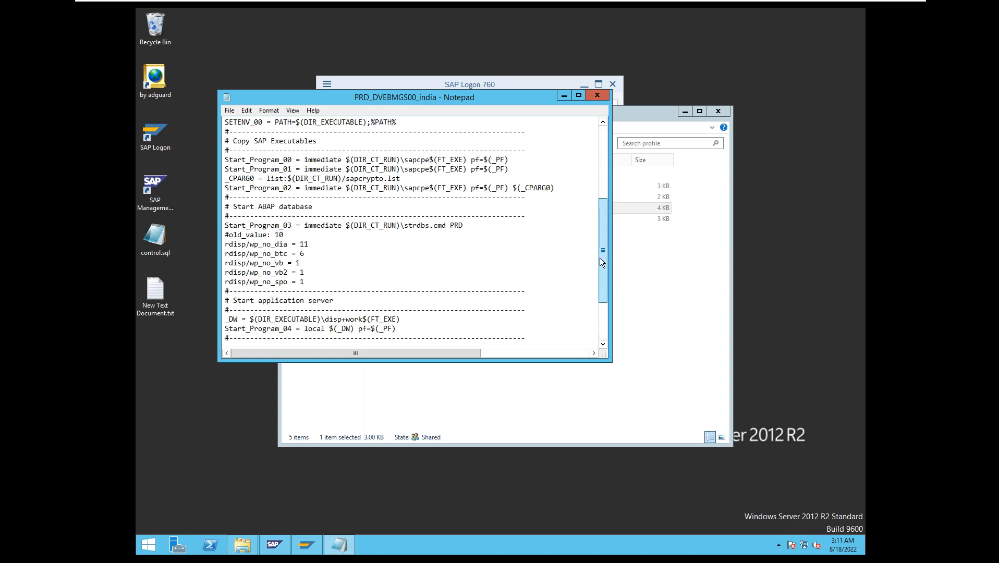
double_click(278, 235)
drag(278, 234, 235, 235)
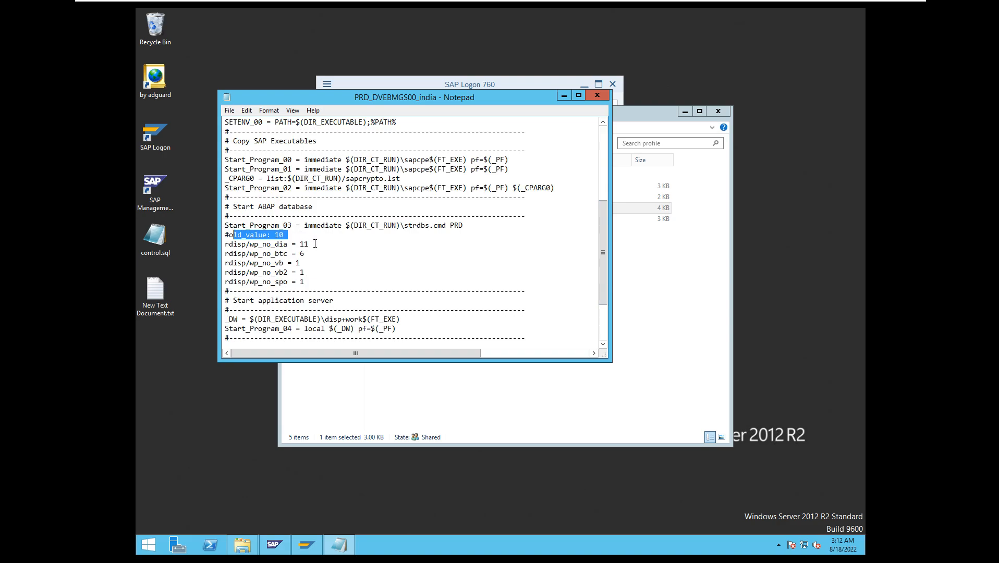
drag(308, 244, 300, 244)
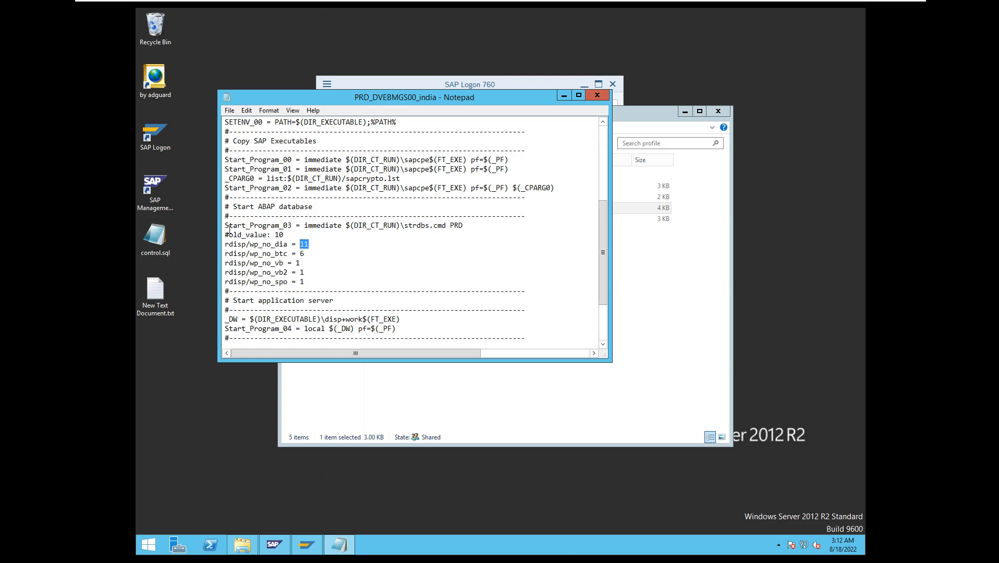
drag(227, 235, 292, 234)
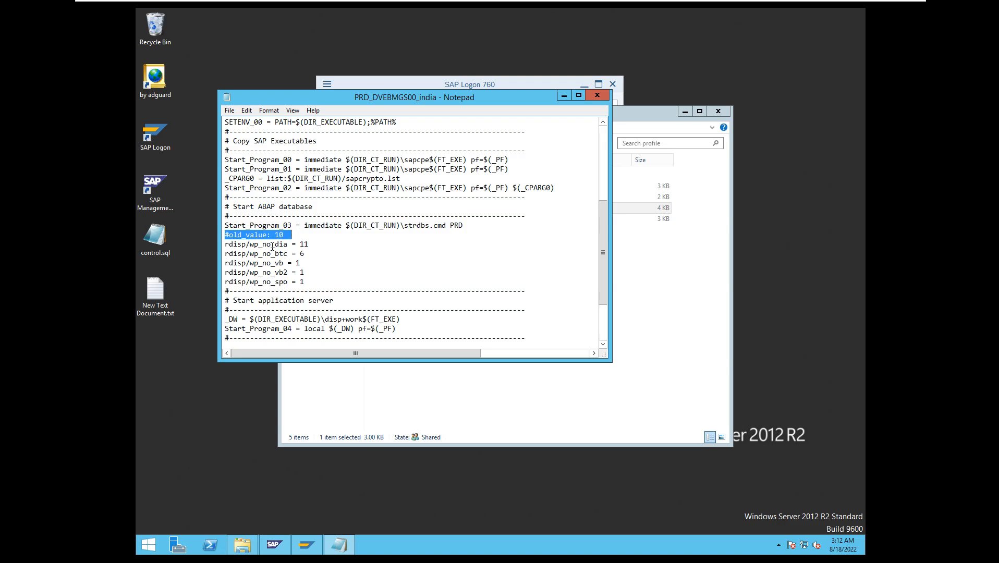
drag(223, 242, 312, 281)
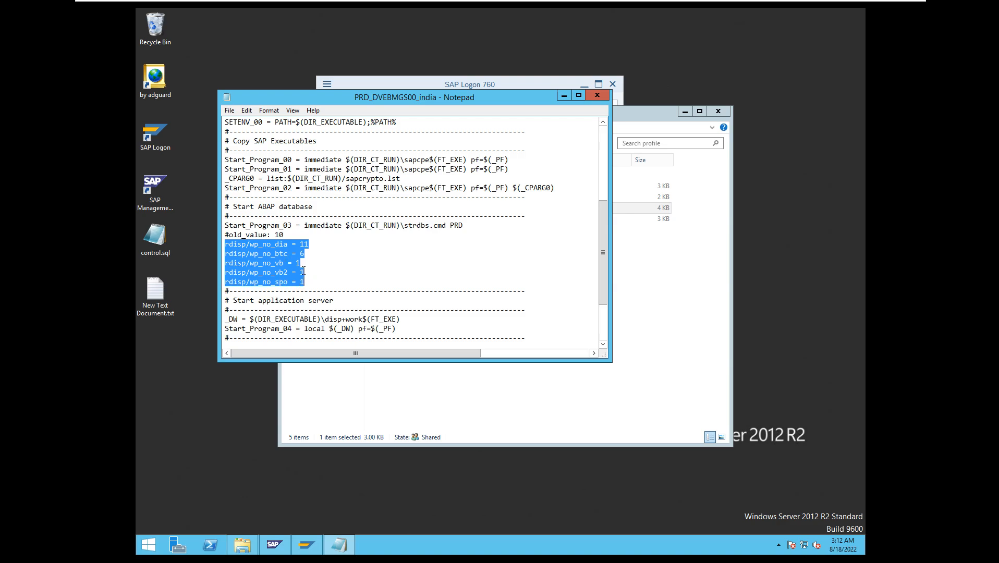
click(600, 95)
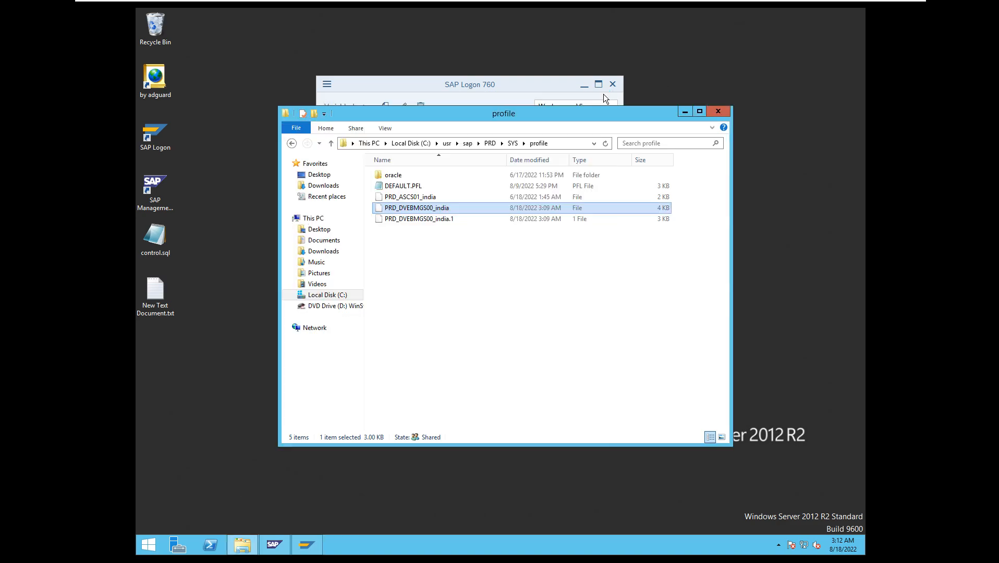
click(724, 111)
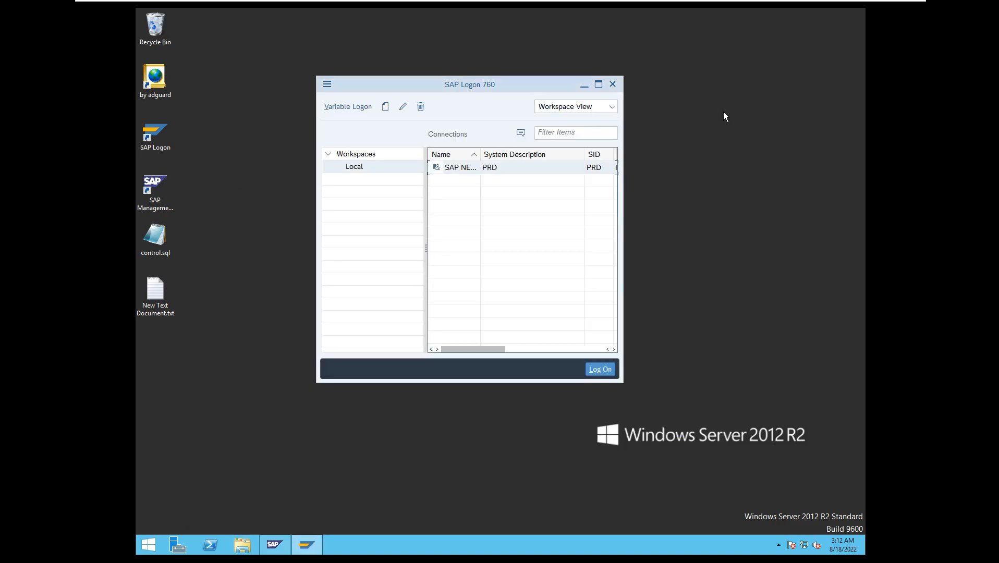
Switch to the SAP Management Console, stop all PRD instances with a Hard (SIGINT) shutdown and refresh their status.
click(586, 84)
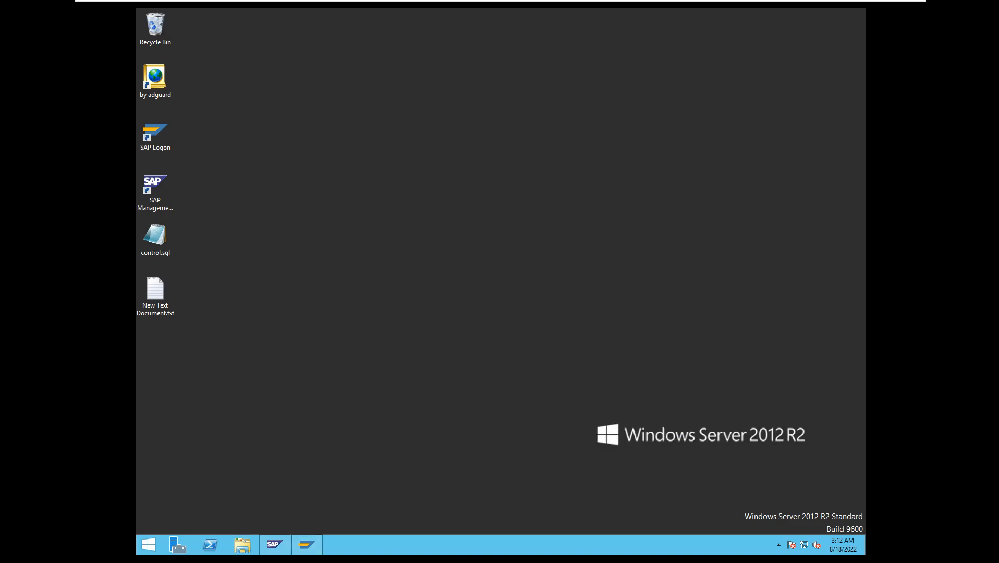
click(277, 553)
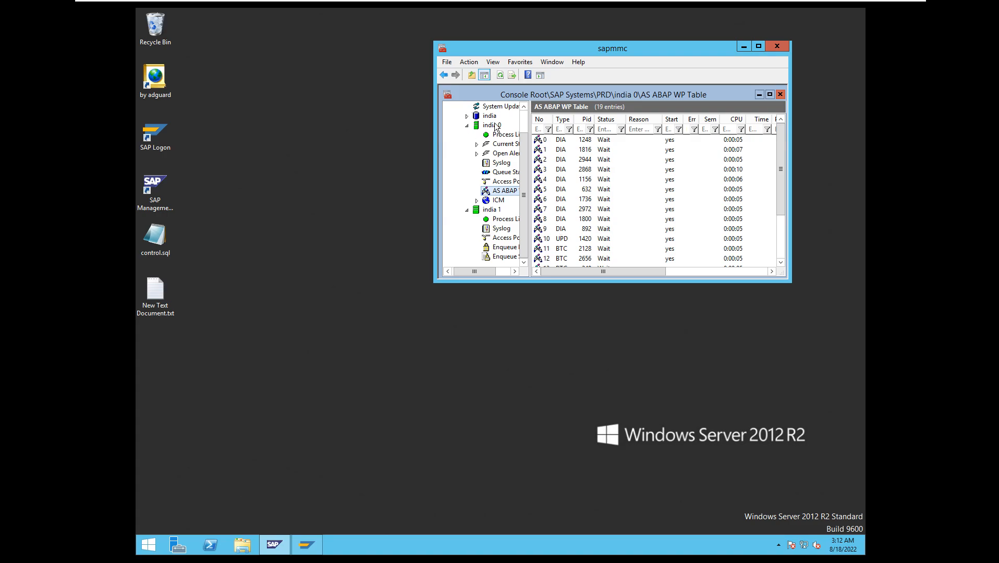
scroll(521, 125, up, 1)
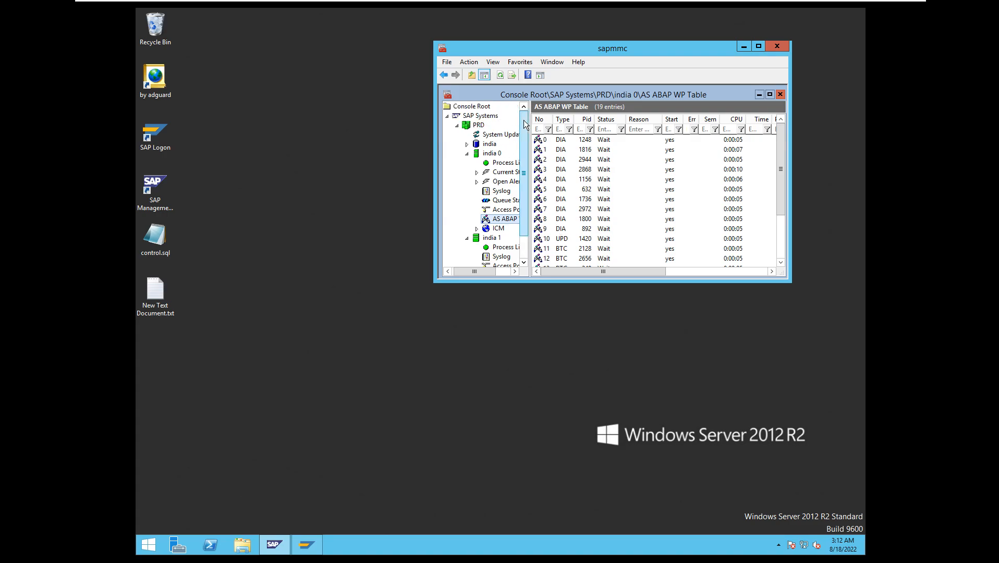
click(478, 125)
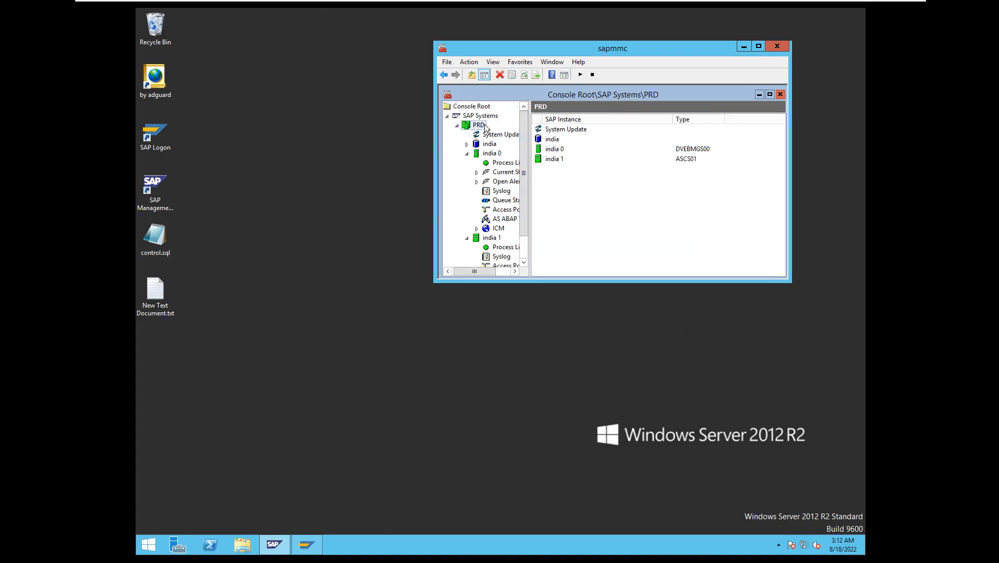
right_click(485, 126)
click(514, 143)
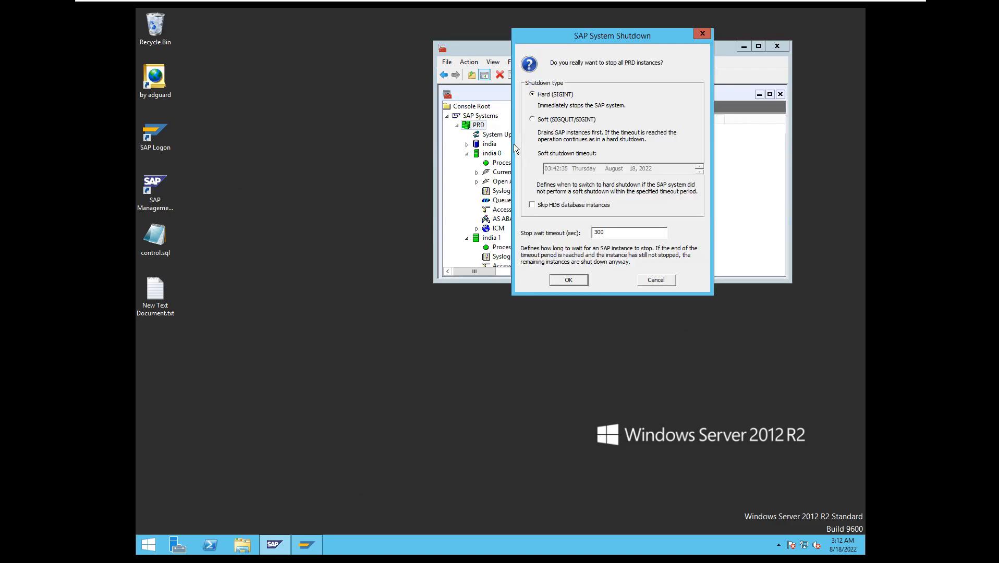
click(568, 278)
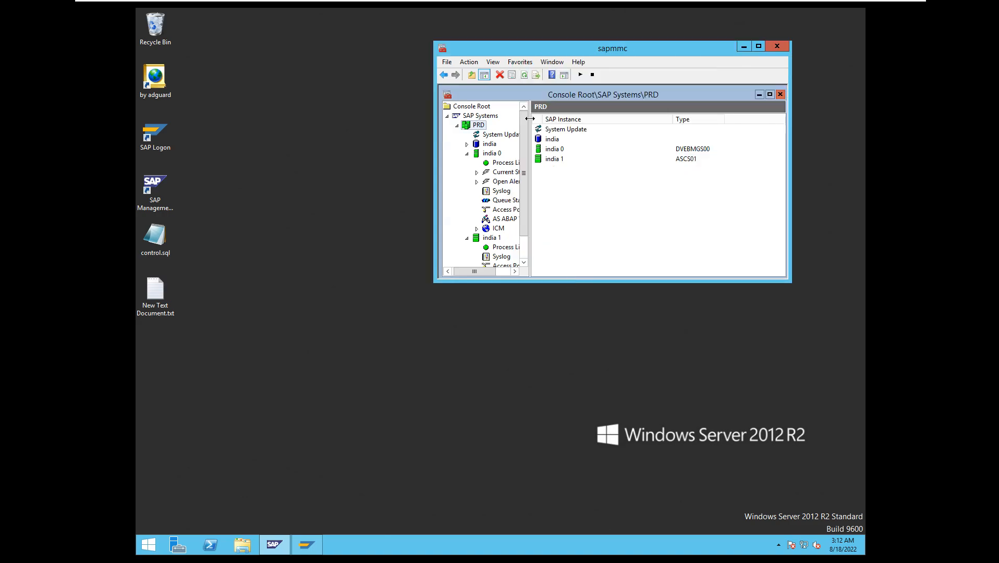
click(524, 75)
click(525, 77)
click(524, 76)
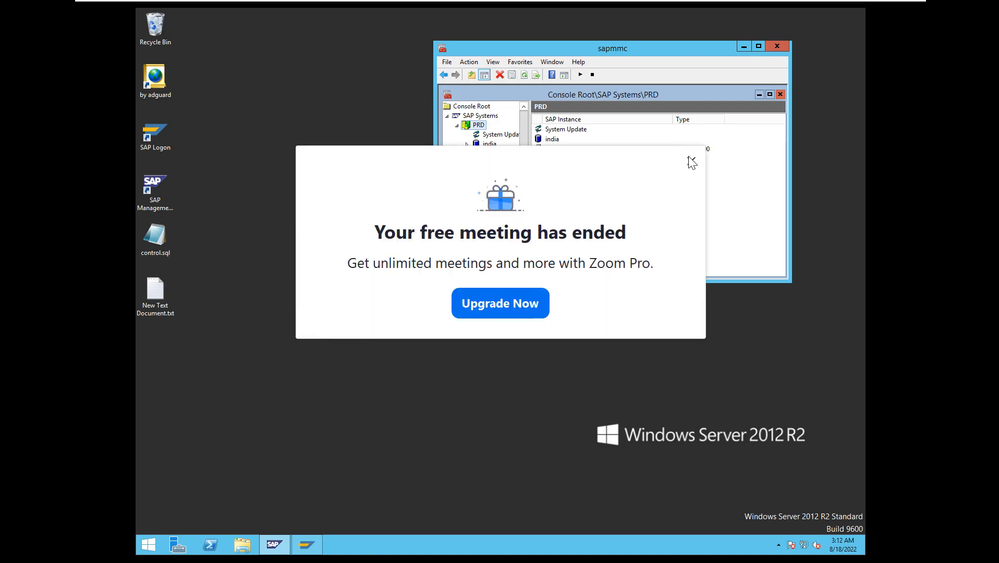
Dismiss the Zoom meeting-ended notice and minimise the virtual machine and Paint windows to reach the host desktop.
click(690, 162)
mouse_move(502, 4)
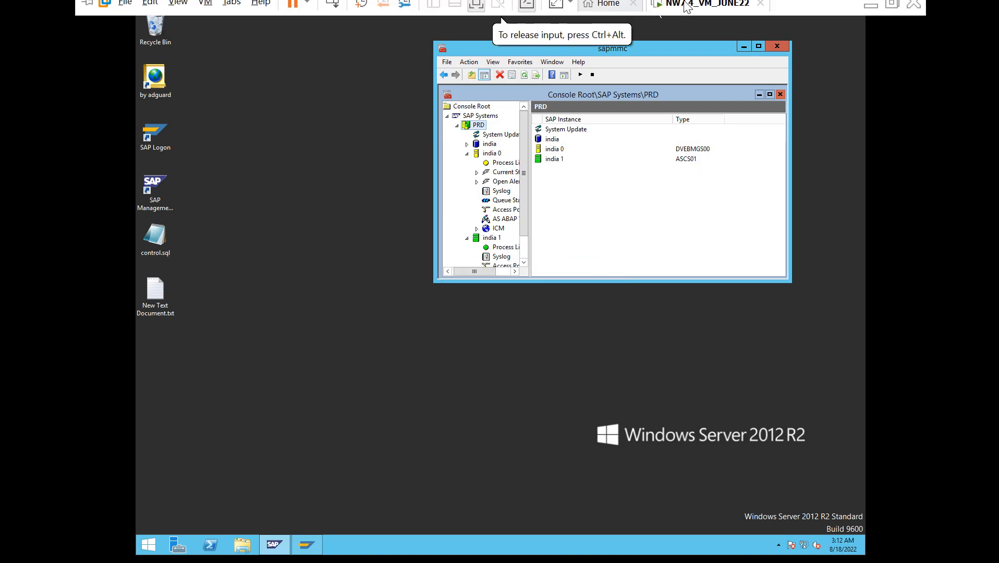
click(873, 12)
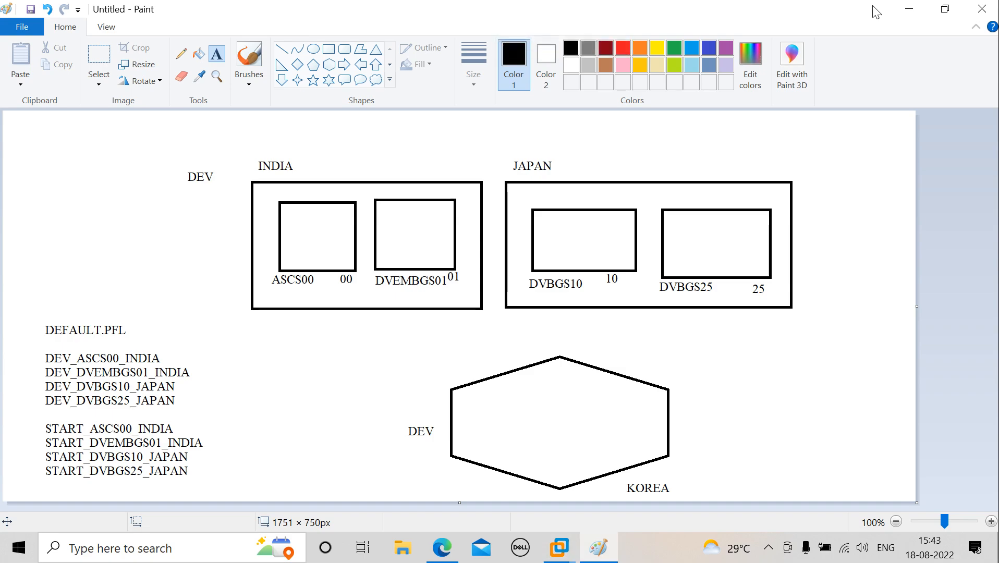
click(906, 11)
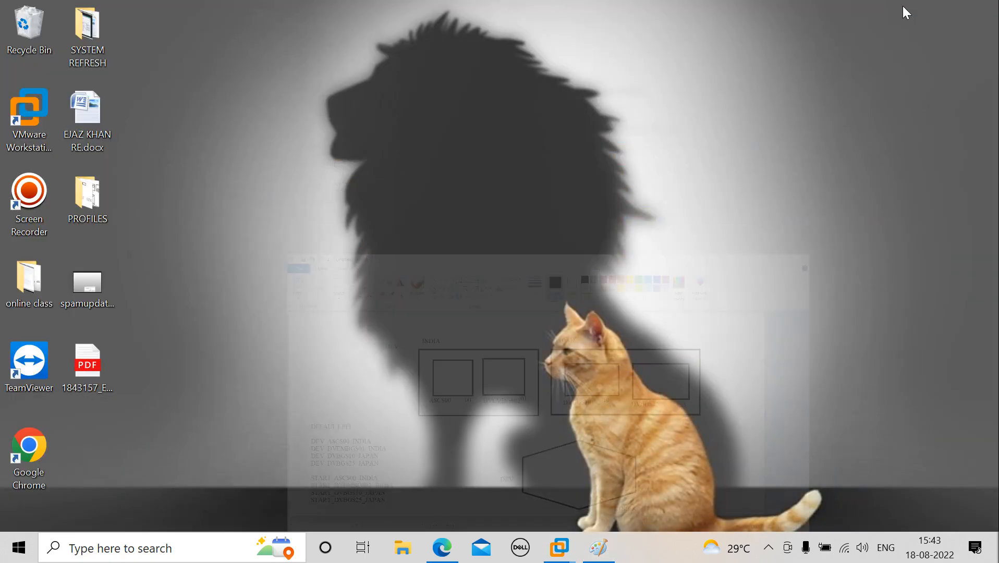
Bring up the screen recorder's controls on the host desktop and pause the recording.
click(768, 547)
click(800, 511)
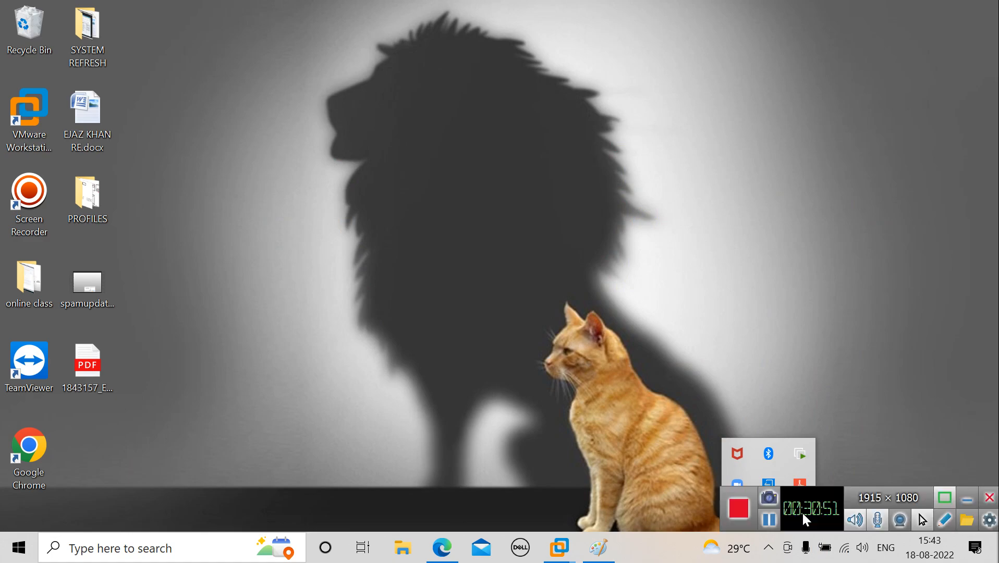
click(770, 522)
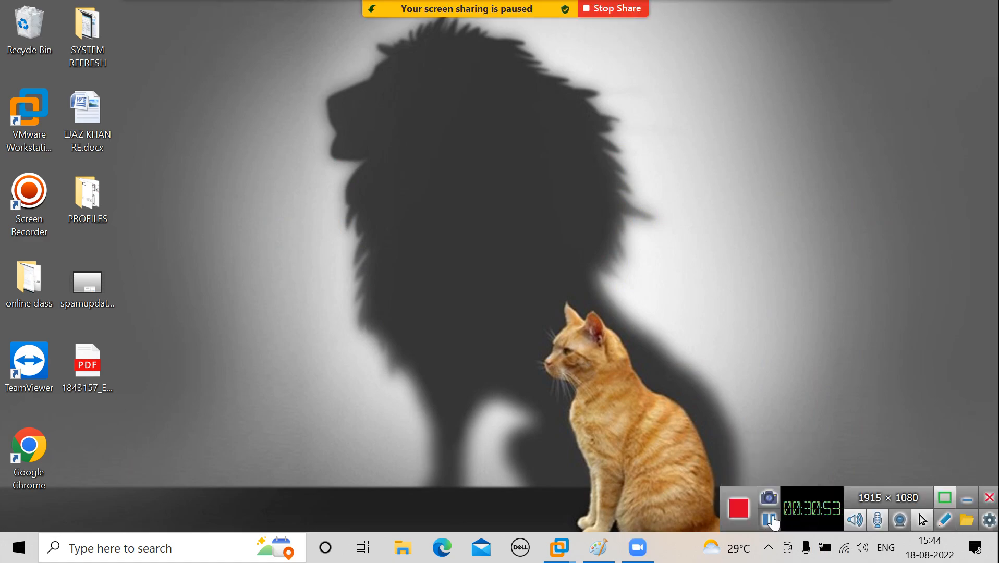
Start a new Zoom share of the NW7.4_VM_JUNE22 virtual machine window.
mouse_move(439, 10)
click(516, 16)
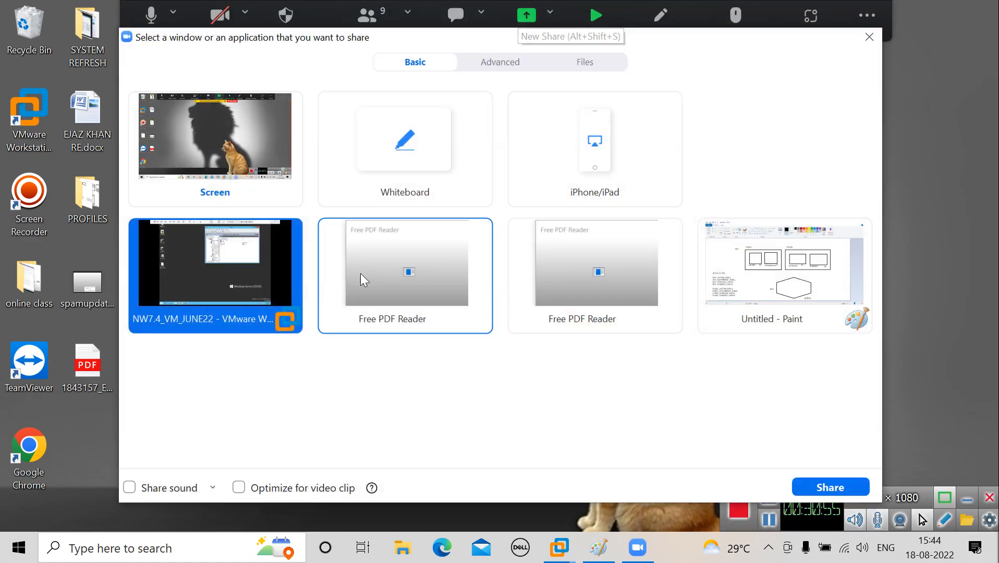
click(821, 489)
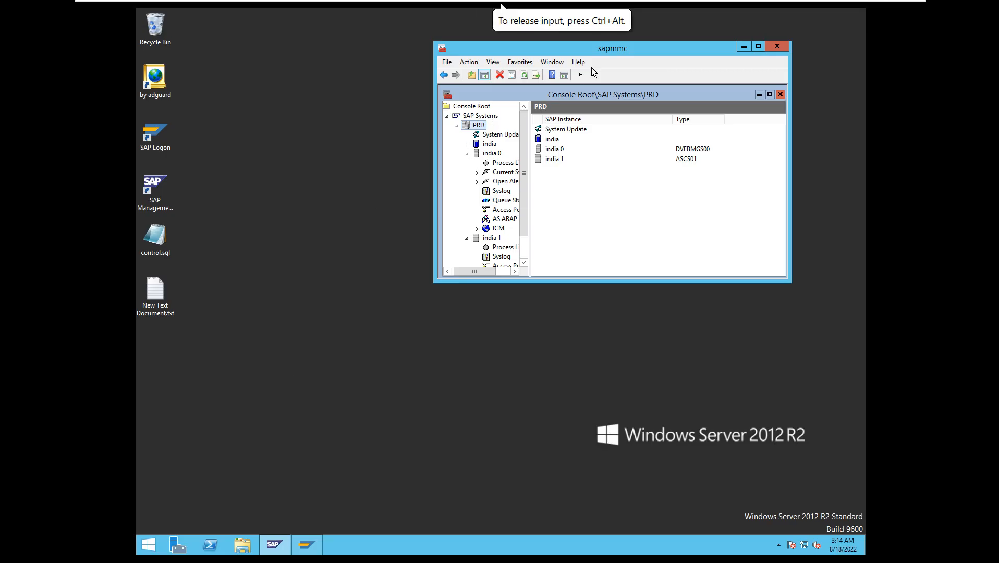
Start the PRD system with a start timeout of 300 seconds and refresh its instance status.
drag(637, 45, 509, 150)
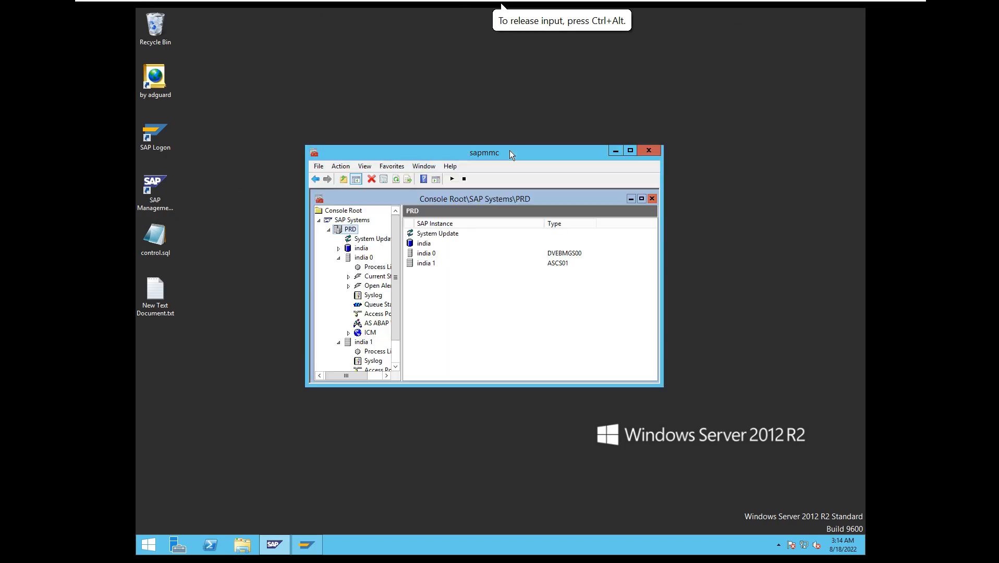
right_click(355, 225)
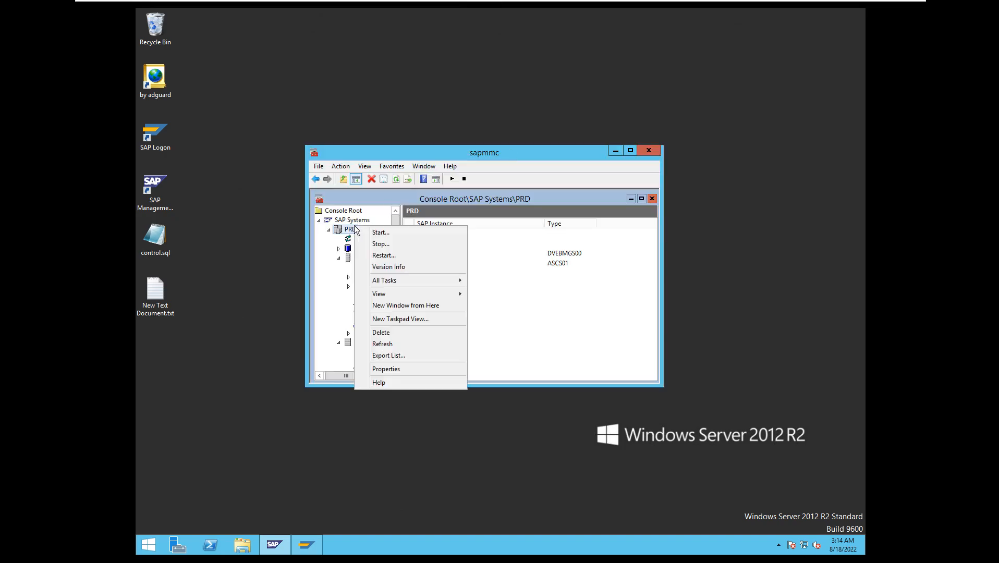
click(381, 234)
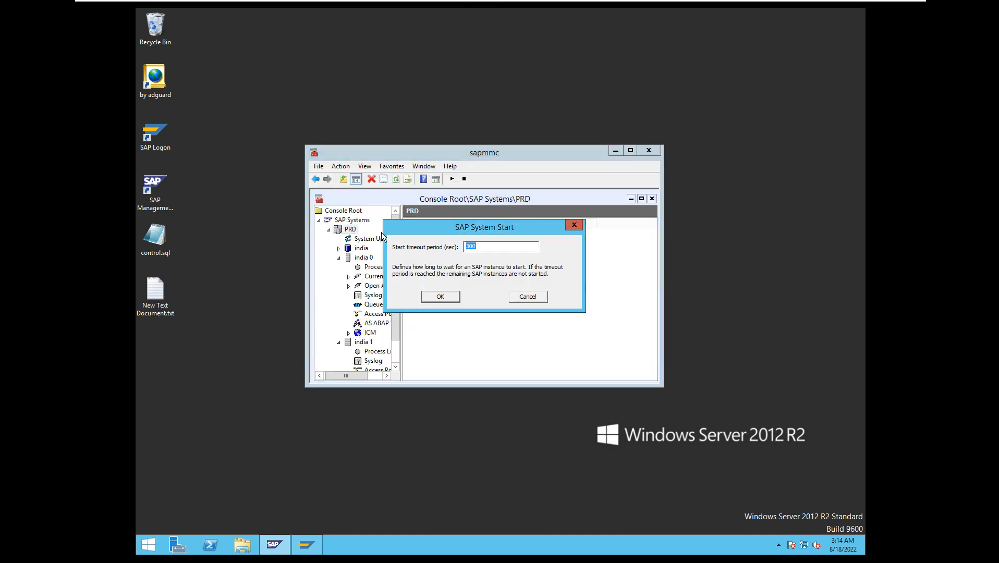
click(449, 297)
click(396, 179)
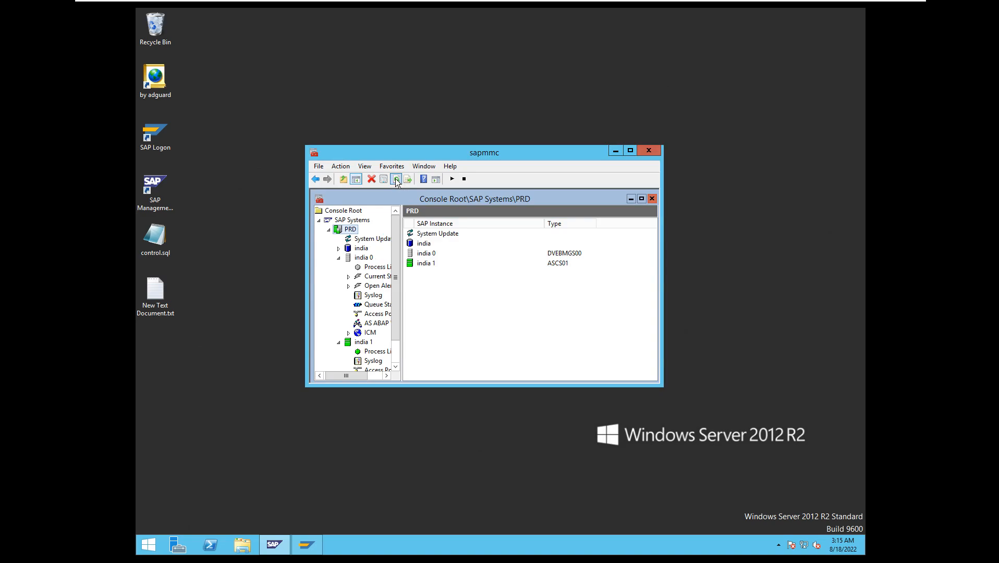
click(396, 179)
Check the process lists of instances india 0 and india 1, refreshing the india 0 list.
click(373, 269)
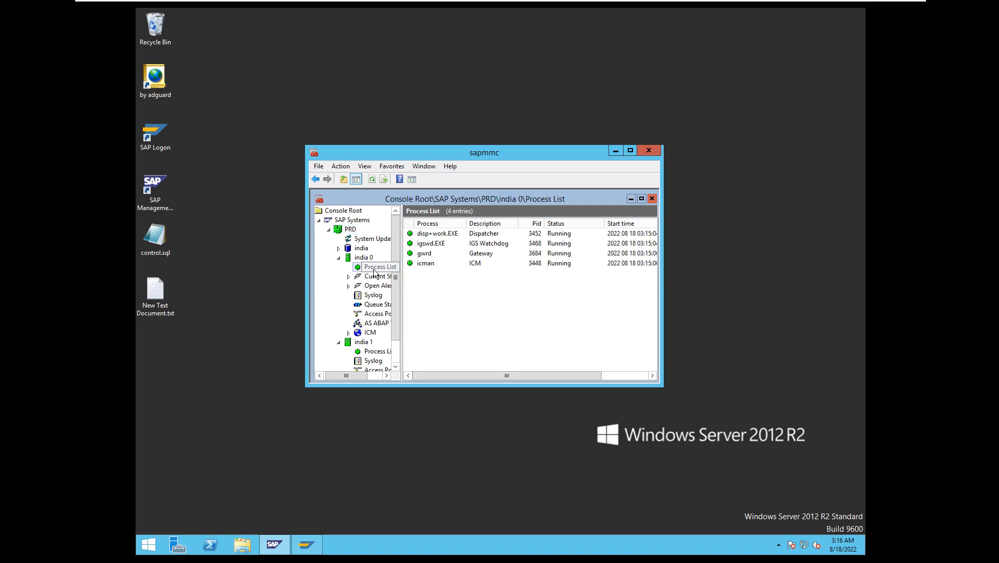
click(372, 180)
click(372, 180)
click(375, 352)
click(368, 267)
click(373, 181)
Bring up SAP Logon, switch back to the SAP Management Console and examine the AS ABAP WP Table of india 0.
click(615, 150)
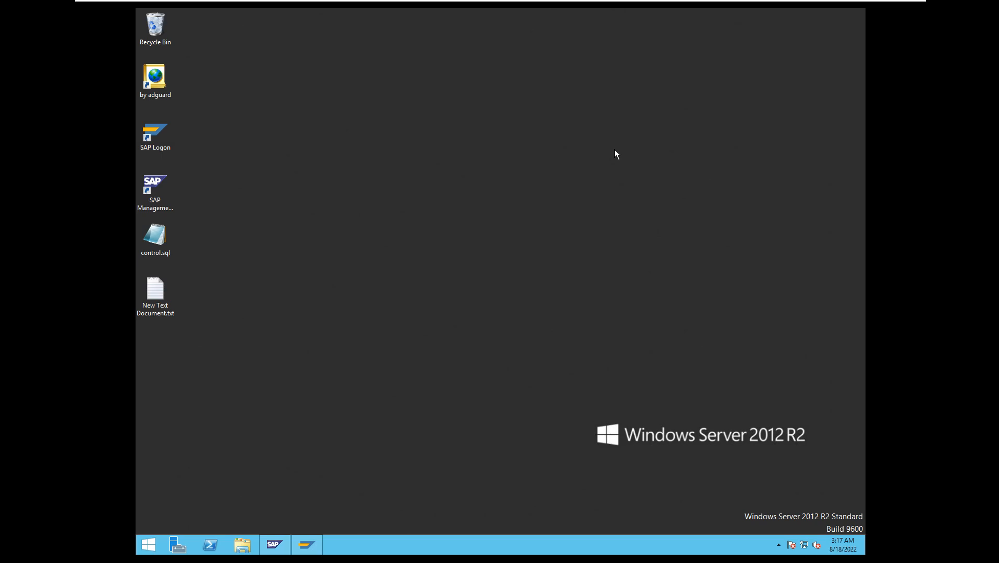
click(318, 547)
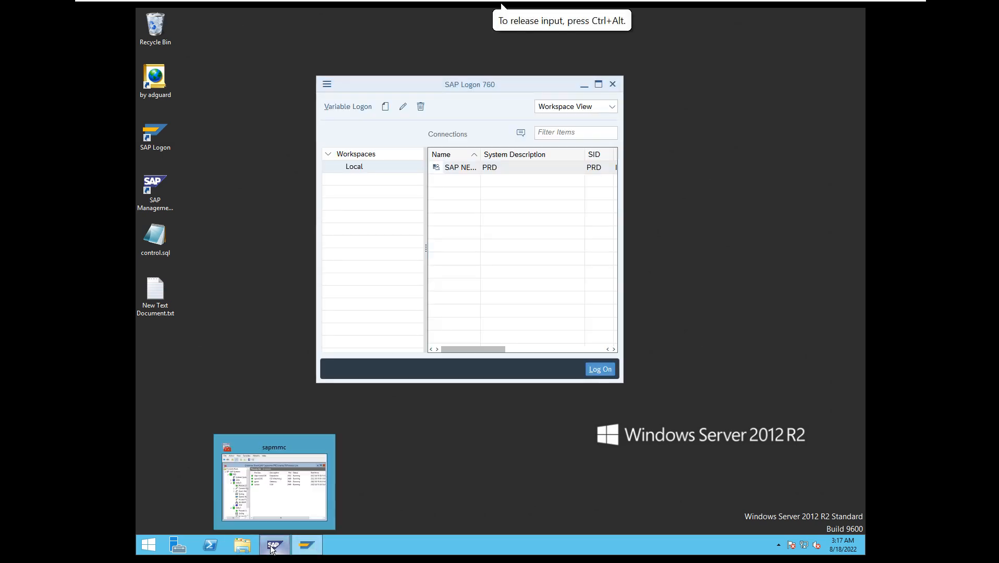
click(271, 549)
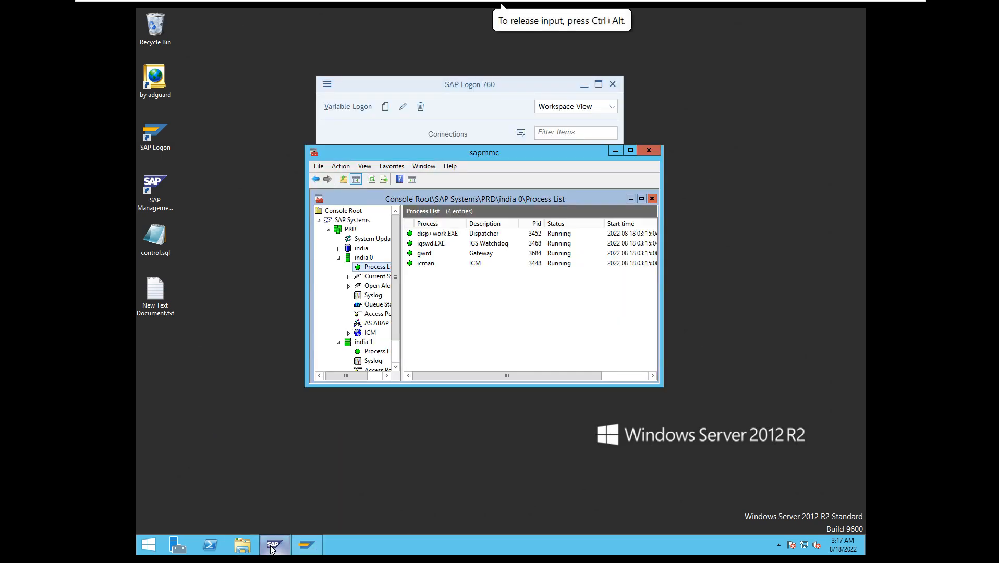
click(375, 323)
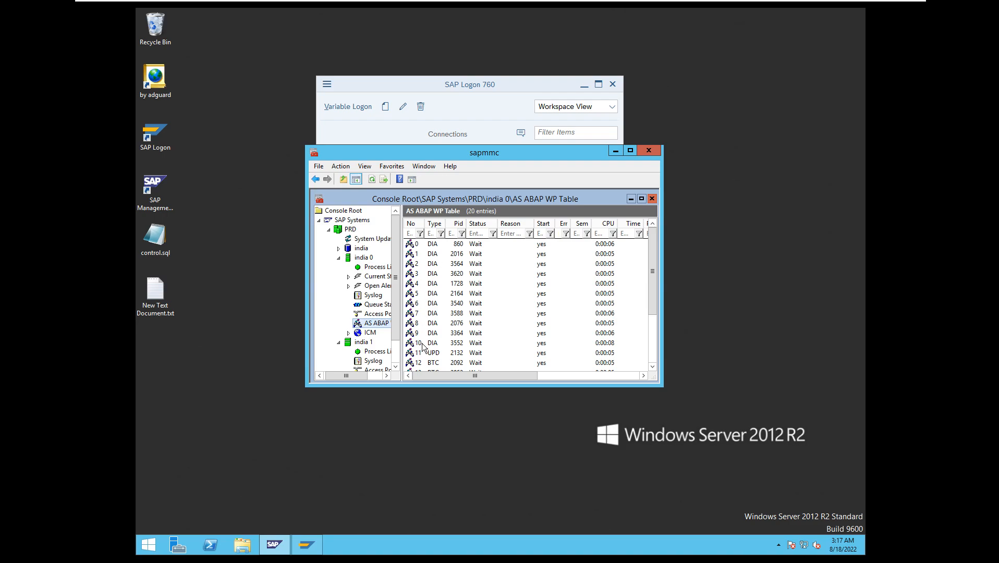
Switch to SAP Logon and log on to PRD in client 000 with the user name and password.
click(616, 152)
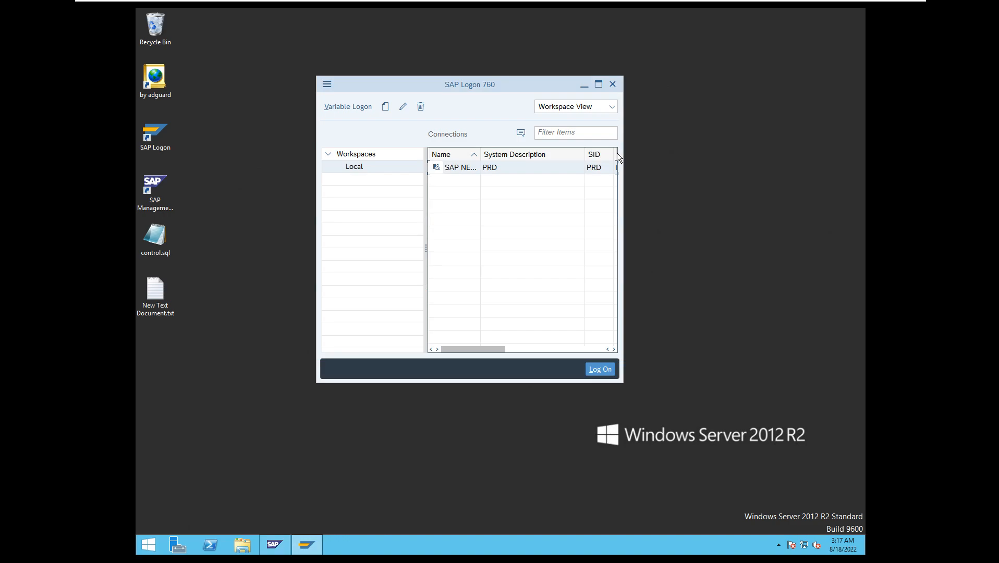
double_click(510, 167)
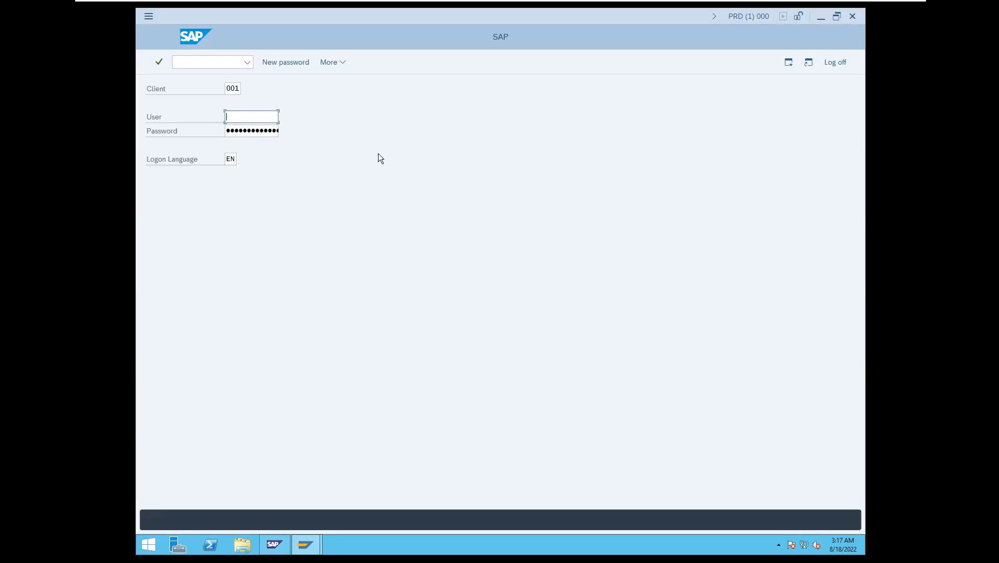
click(239, 88)
key(BackSpace)
text(0)
key(Tab)
text(sh)
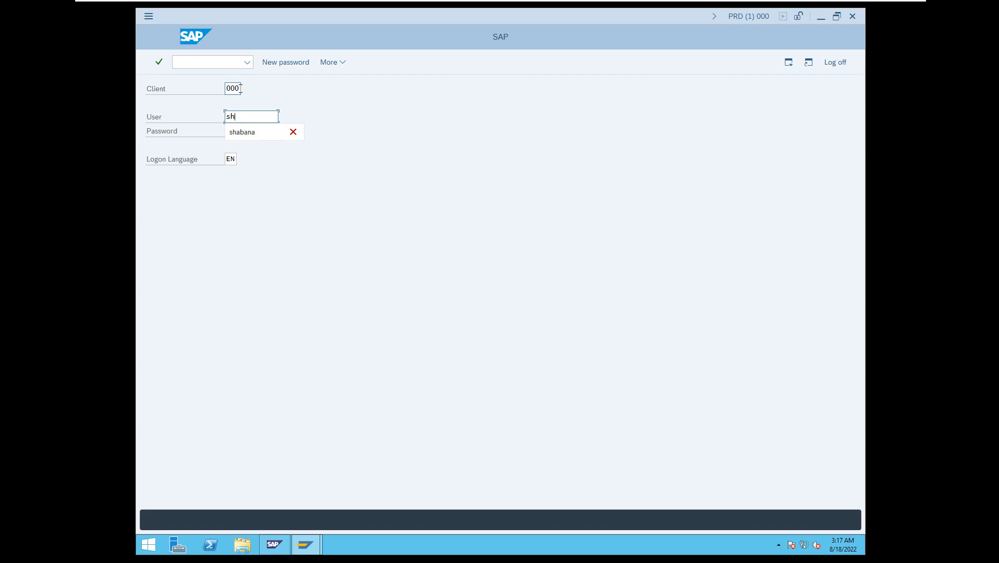
text(abana)
key(Tab)
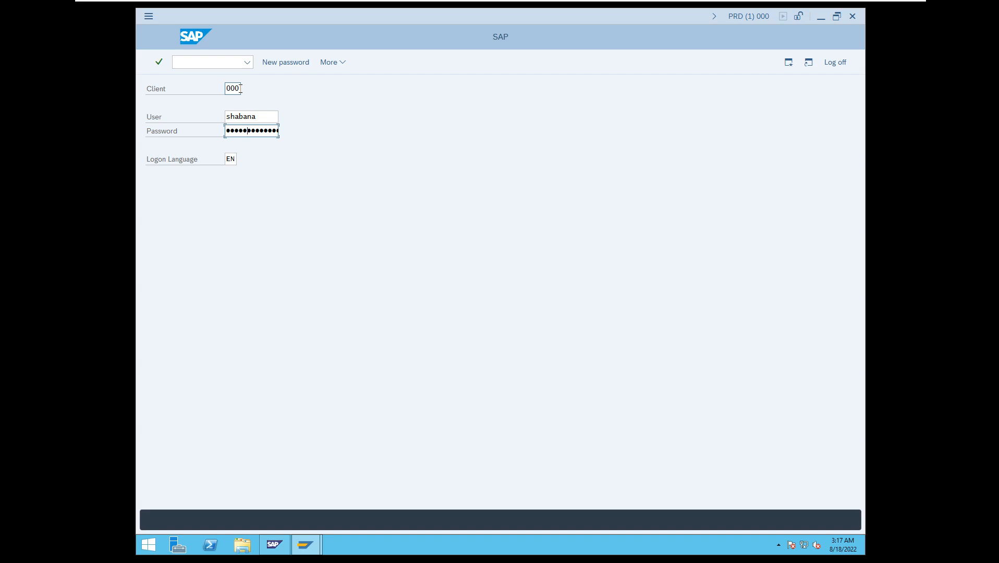
key(Return)
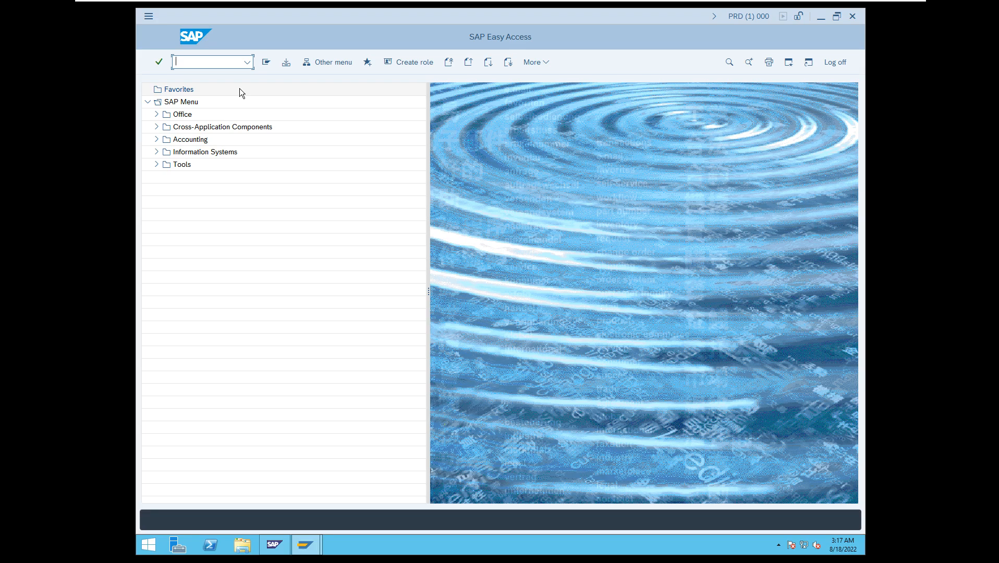
Open the work process overview with /nsm50 and dismiss the Internet Explorer security notice.
text(/nsm50)
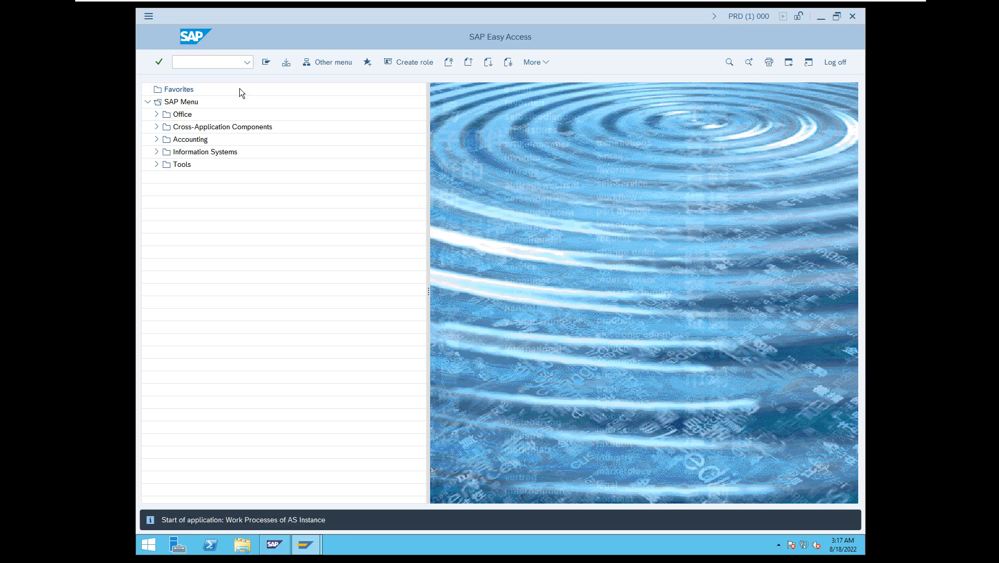
key(Return)
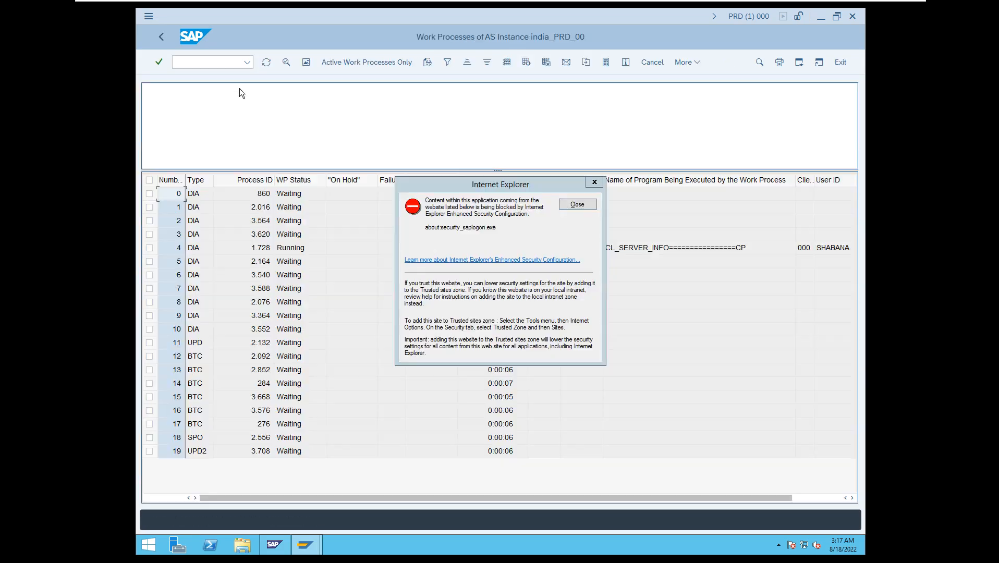
click(577, 204)
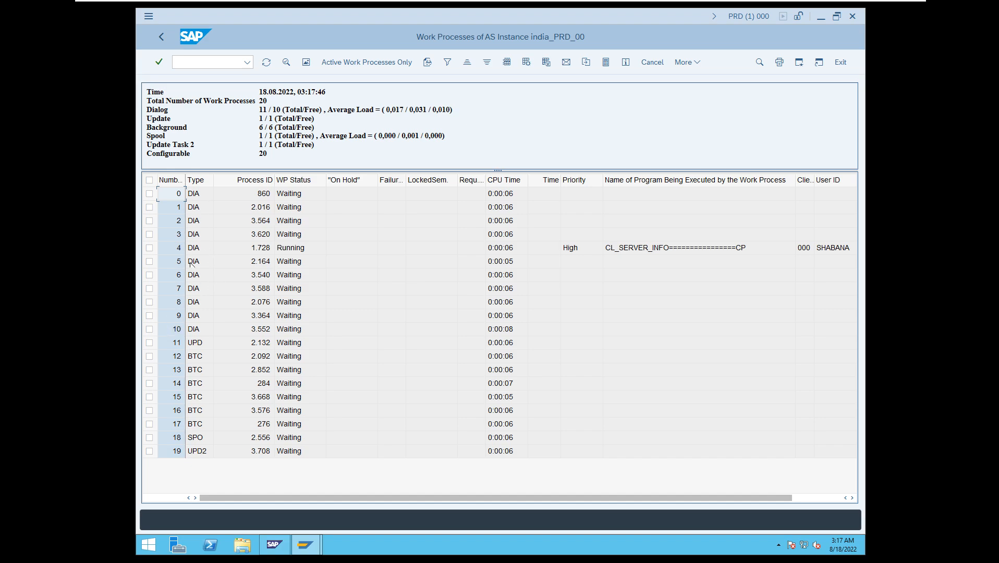
Minimise the virtual machine and start a new Zoom share of the Untitled - Paint window.
click(131, 293)
mouse_move(280, 8)
click(871, 11)
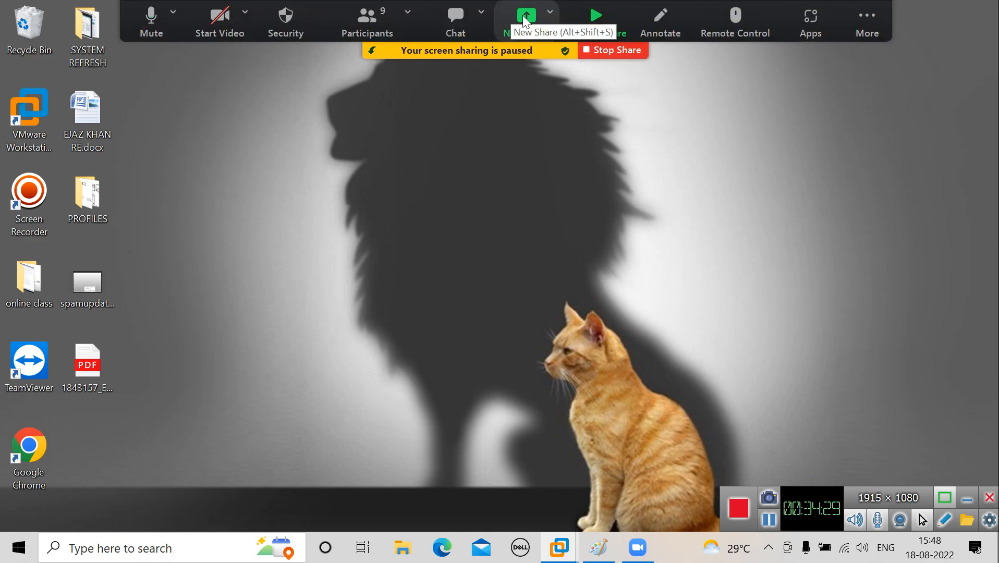
click(526, 15)
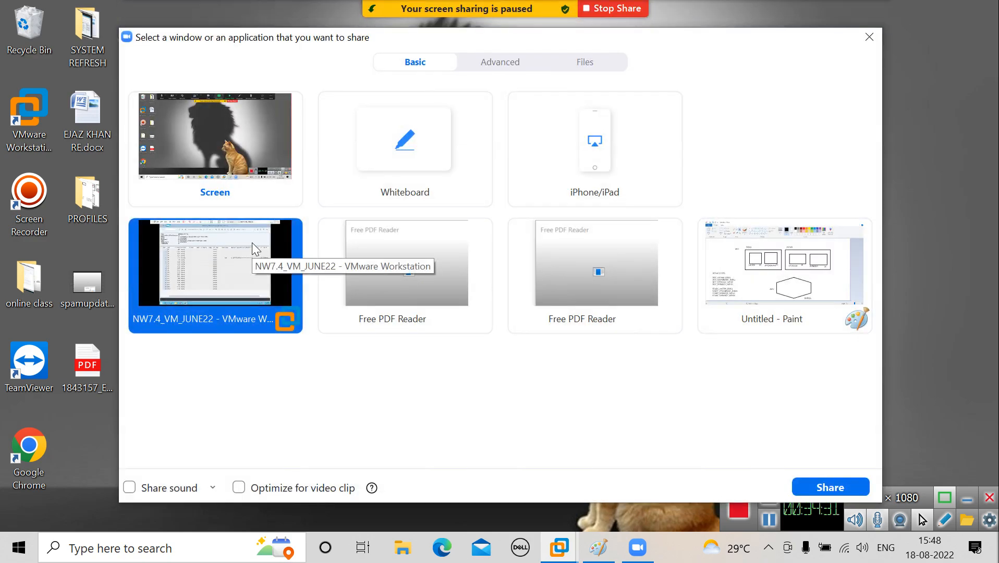
click(745, 260)
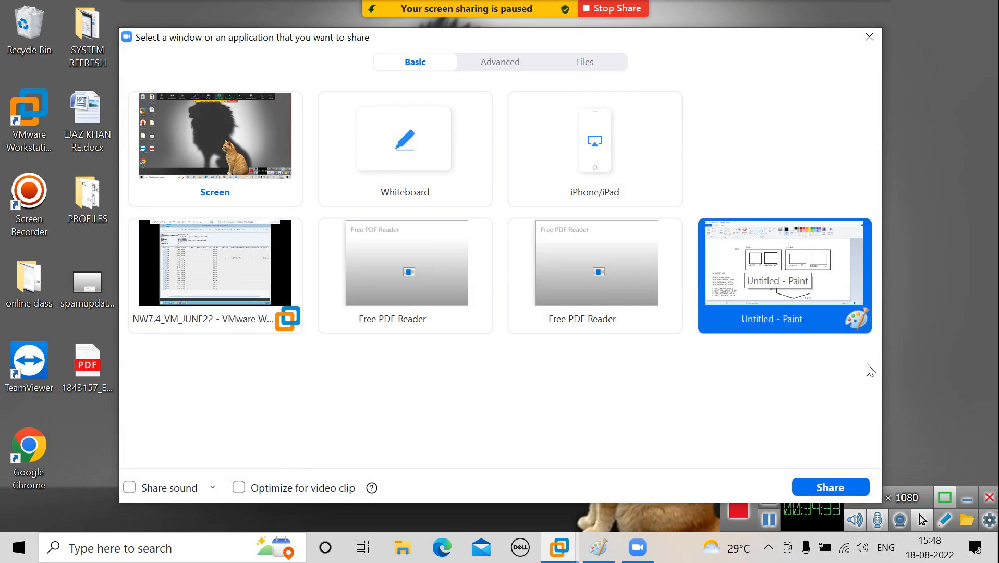
click(820, 481)
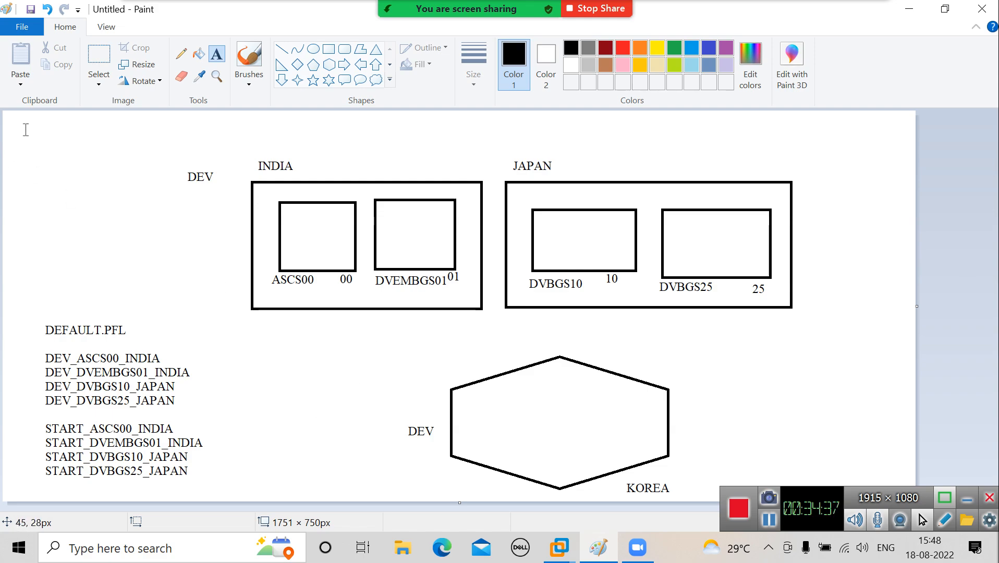
Add a text label beginning "PARAME" near the upper-left corner of the canvas, above the DEV diagram.
click(24, 134)
text(PARAME)
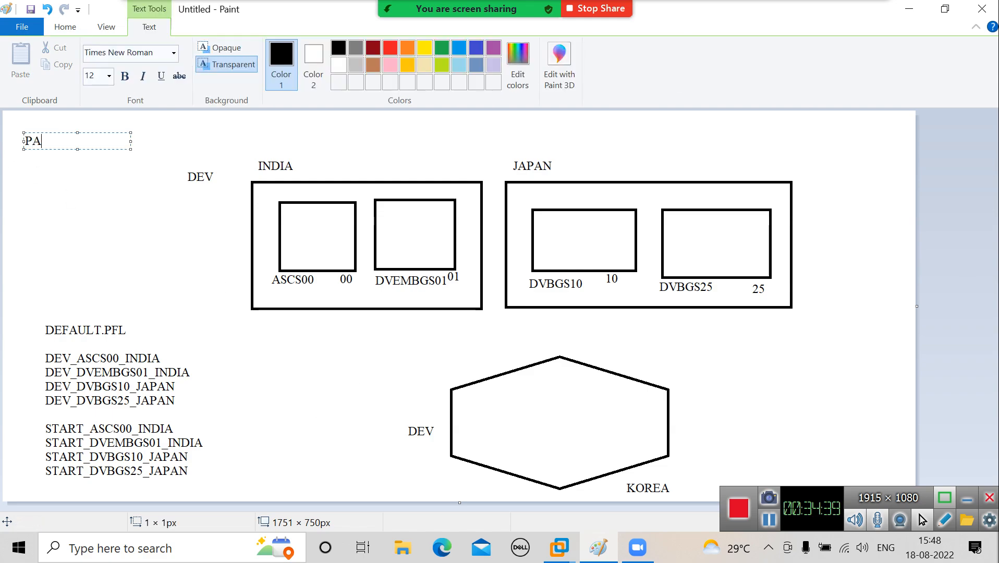
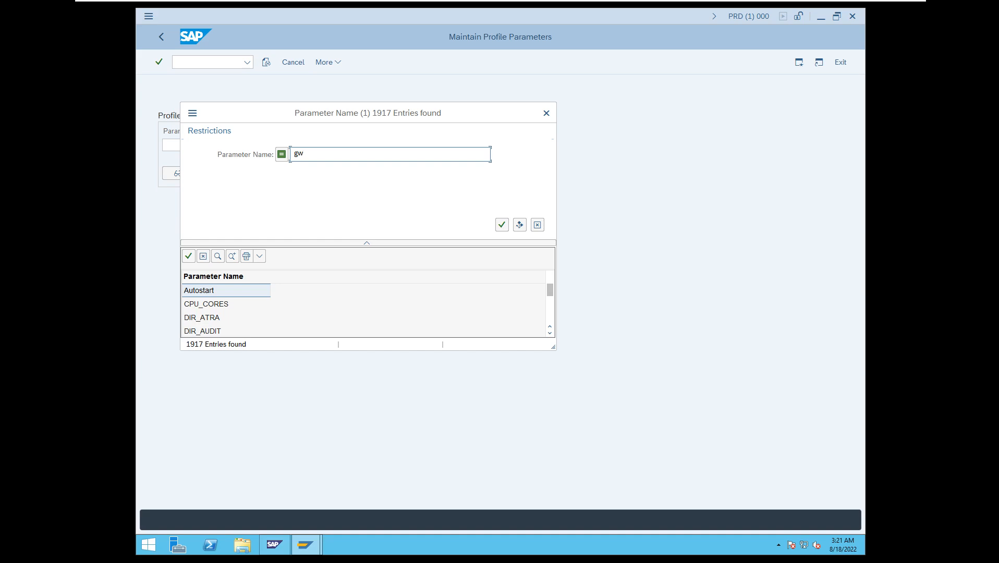
Filter the parameter names by gw*, choose gw/cpic_timeout and display its details, dismissing the Internet Explorer security notice.
text(*)
key(Return)
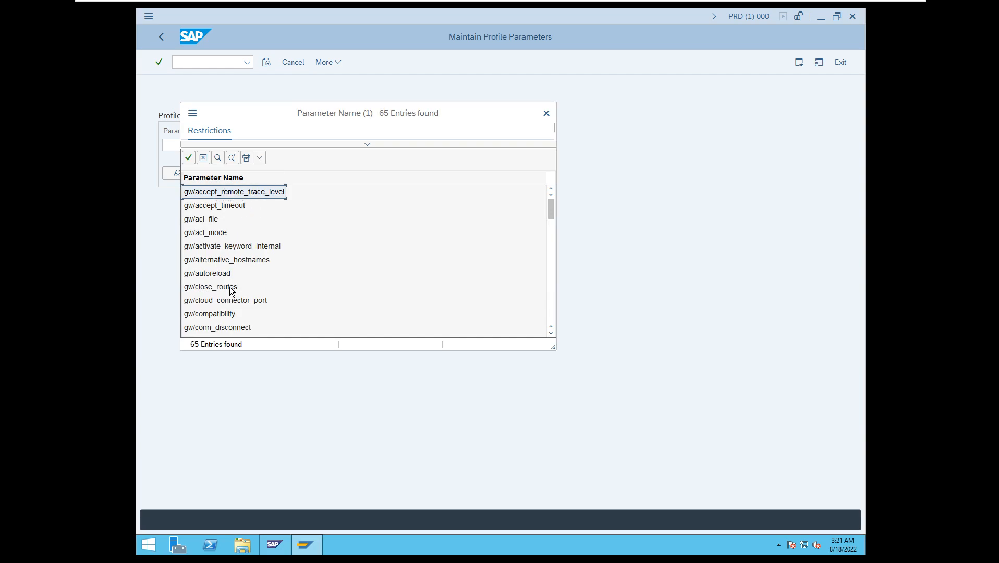
click(551, 332)
click(551, 331)
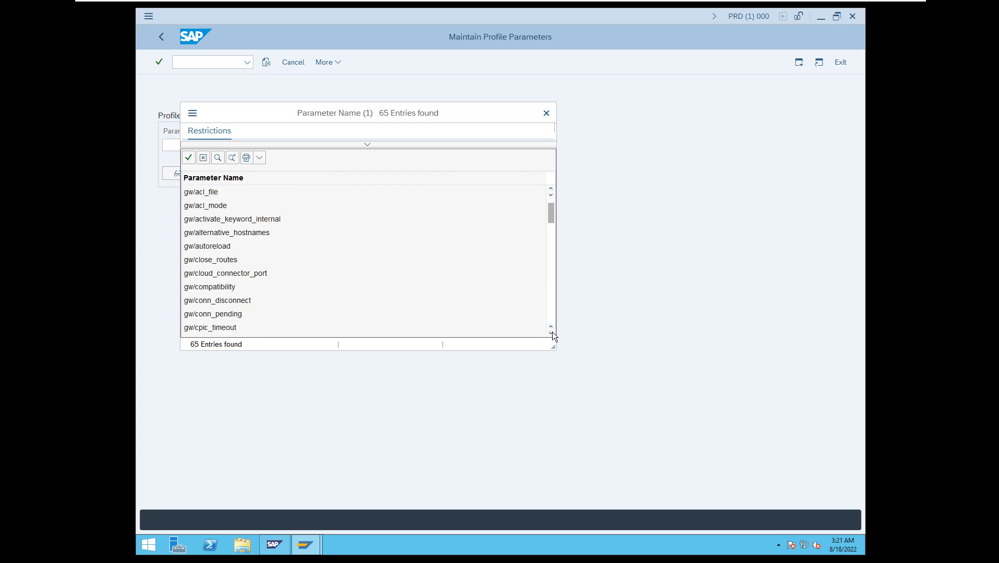
click(551, 331)
click(551, 332)
click(552, 331)
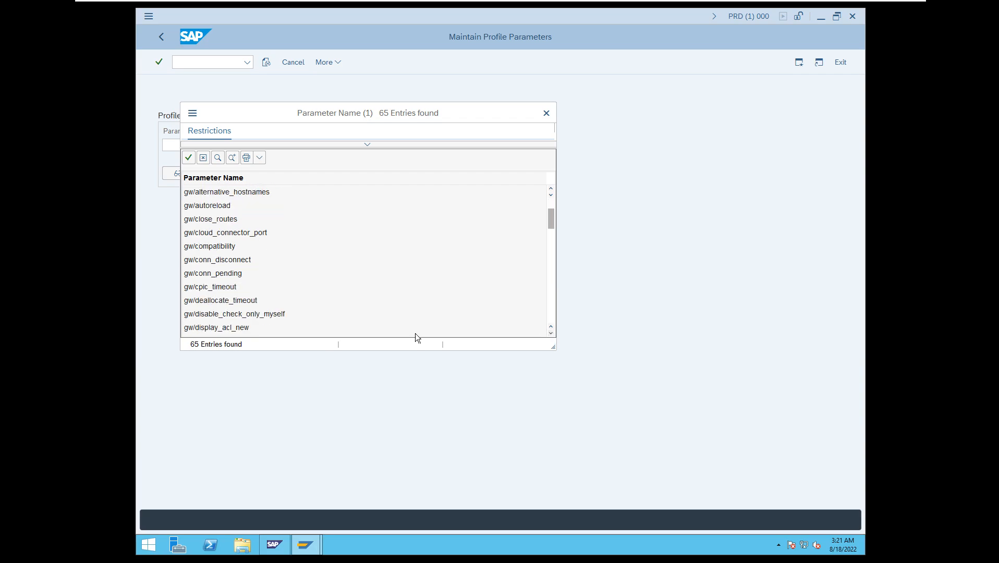
double_click(200, 286)
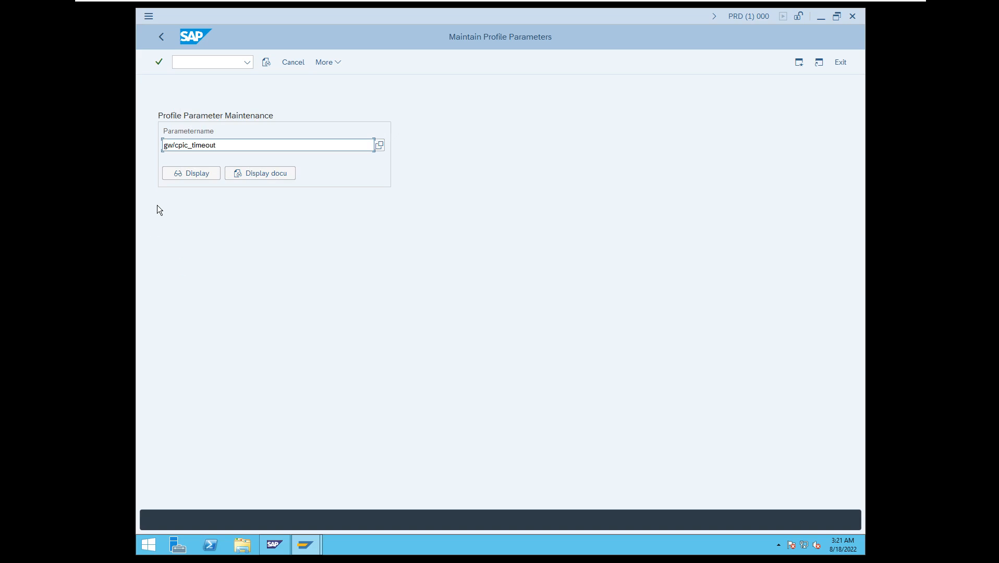
click(187, 178)
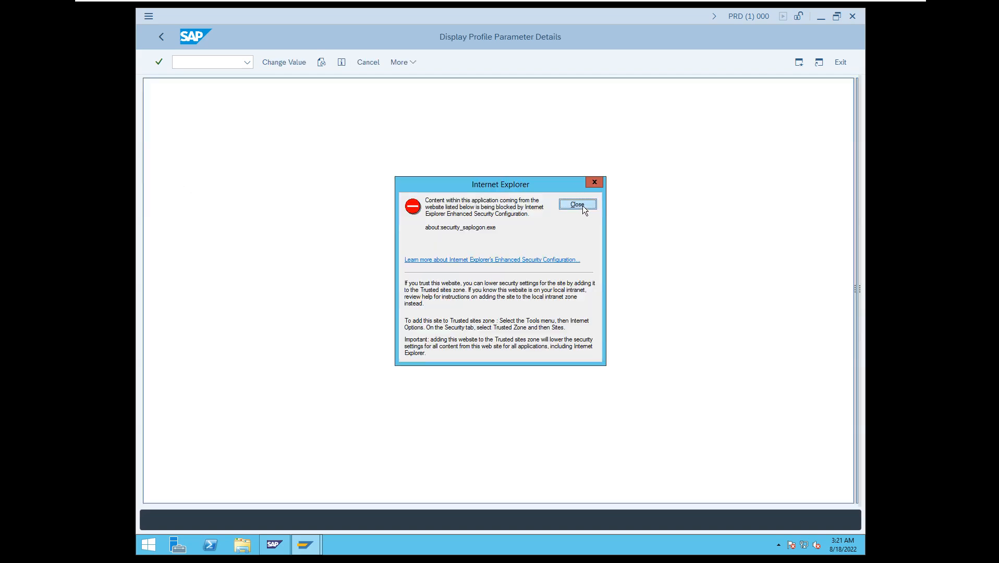
click(577, 204)
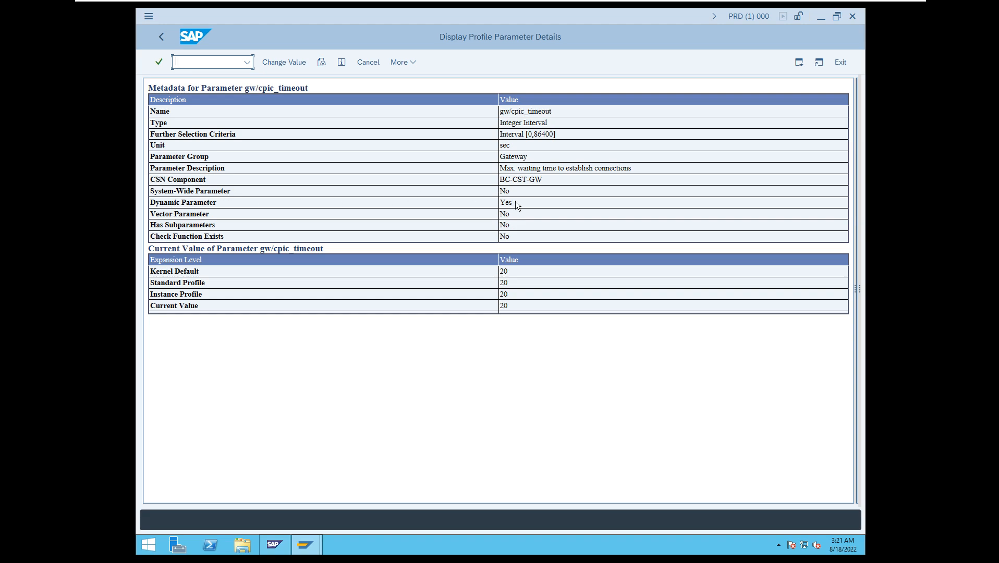
Change the value of gw/cpic_timeout to 19, save it and dismiss the confirmation and security notice.
drag(515, 203, 496, 207)
click(284, 63)
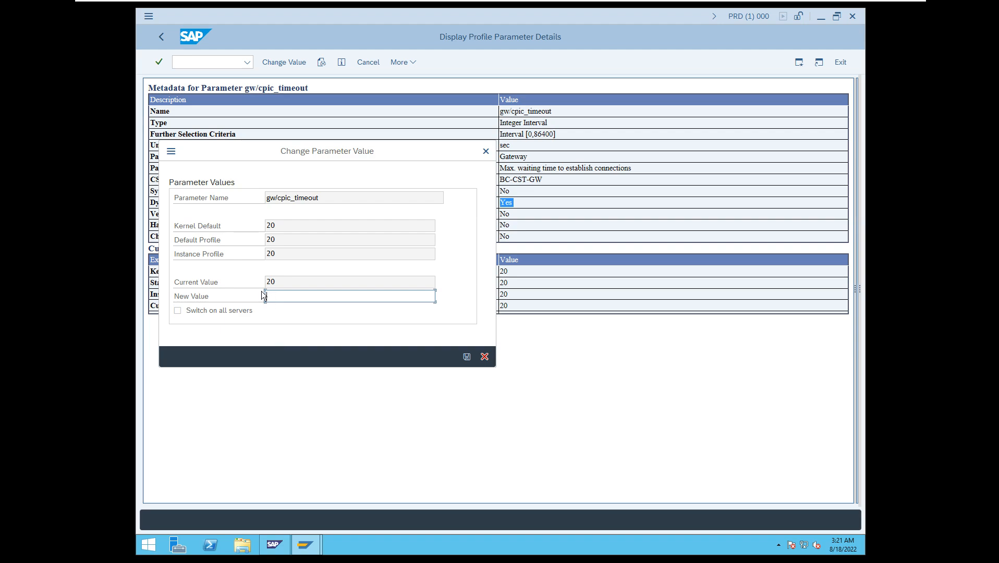
text(19)
click(467, 356)
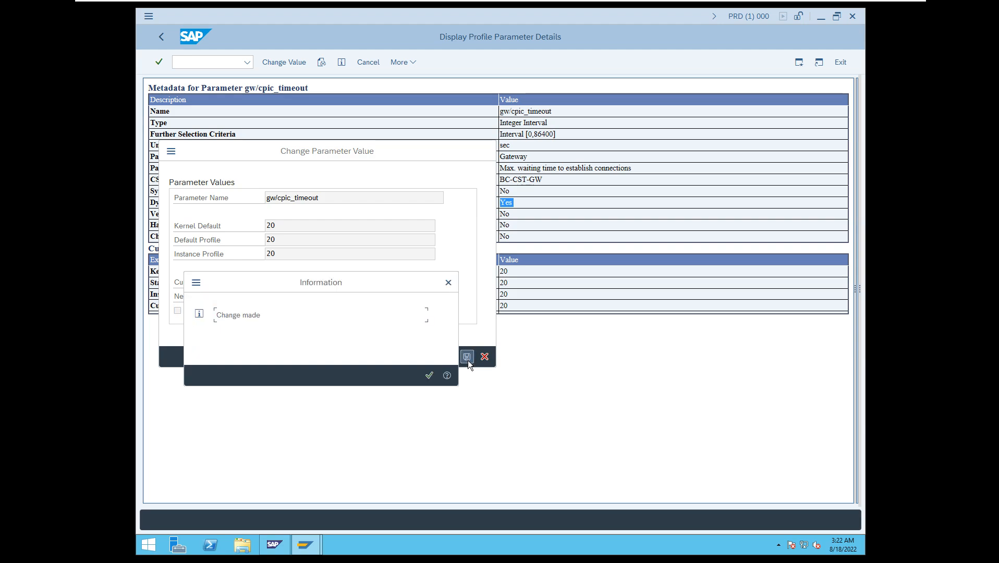
click(430, 375)
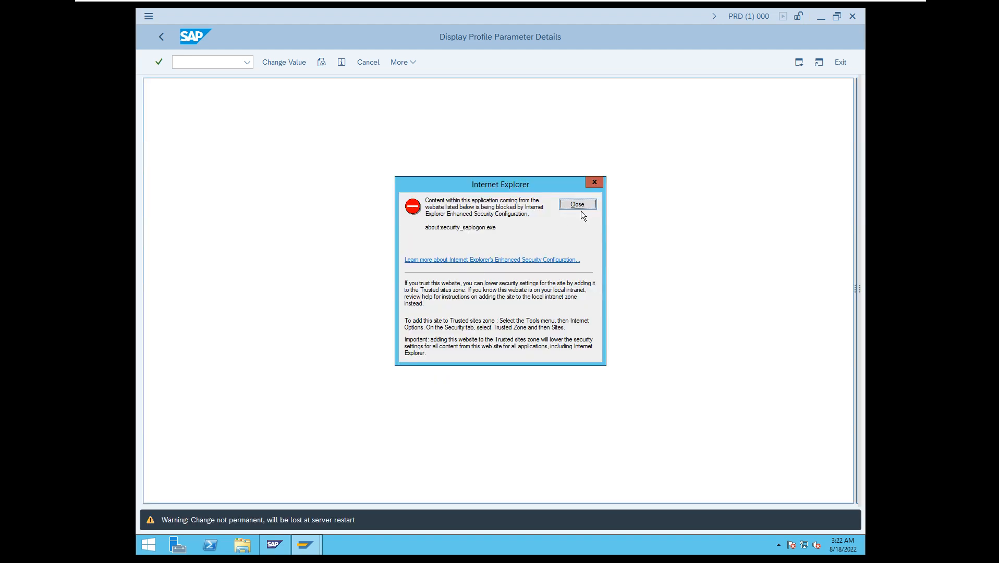
click(582, 204)
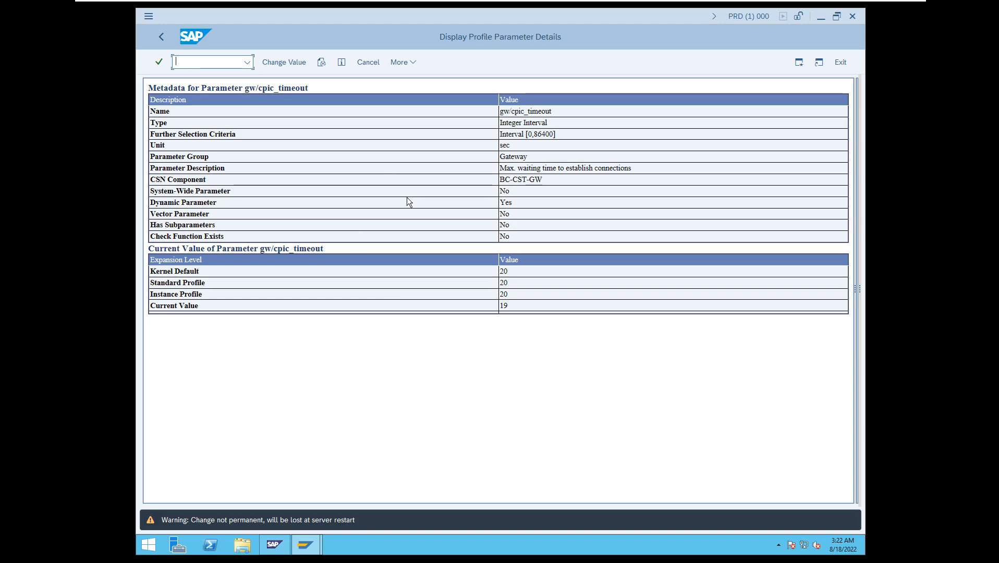
Return to SAP Easy Access and reopen profile parameter maintenance with /nrz11.
click(159, 36)
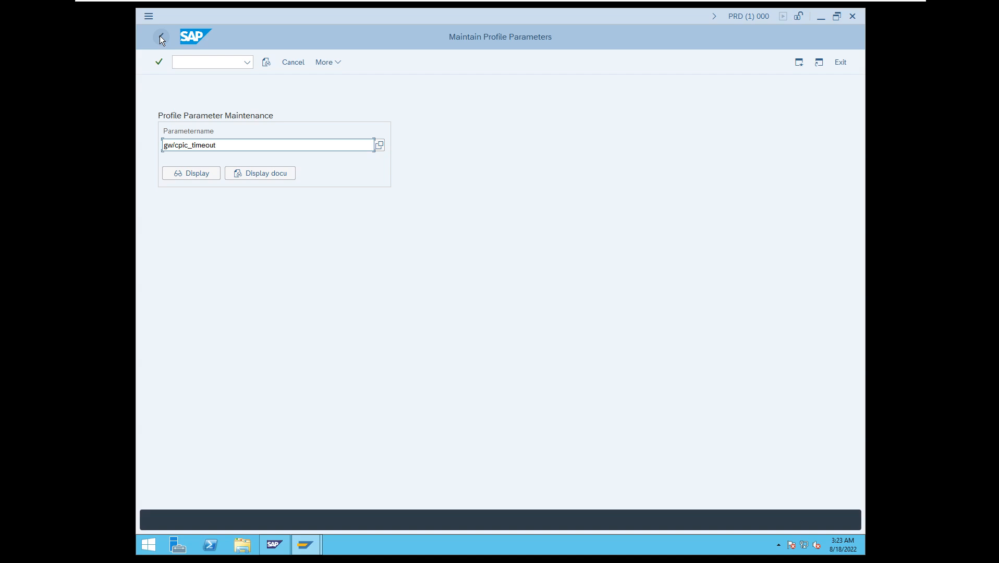
click(162, 37)
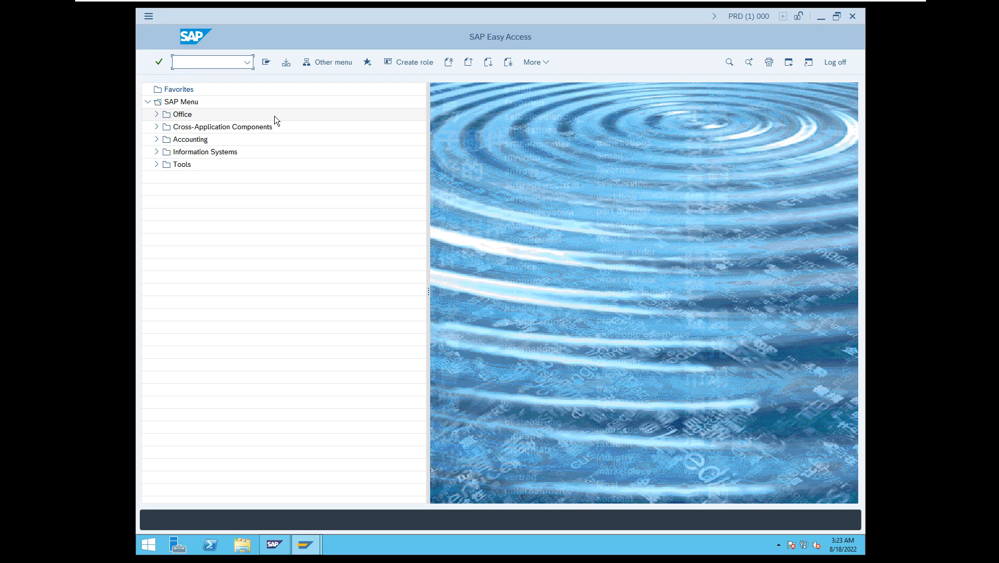
text(/nrz11)
key(Return)
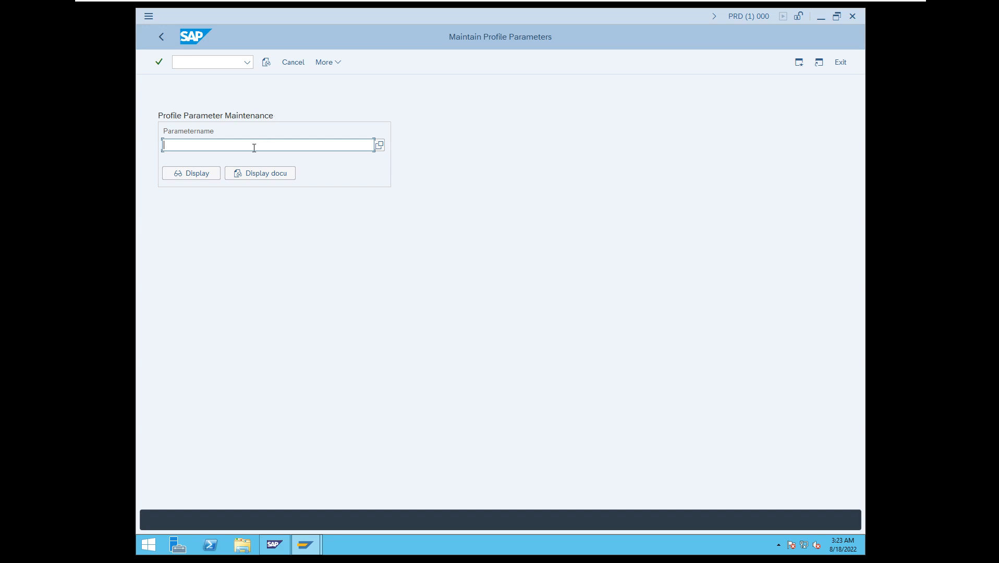
Filter the parameter names by rdisp, choose rdisp/wp_no_btc and display its details, dismissing the security notice.
click(379, 145)
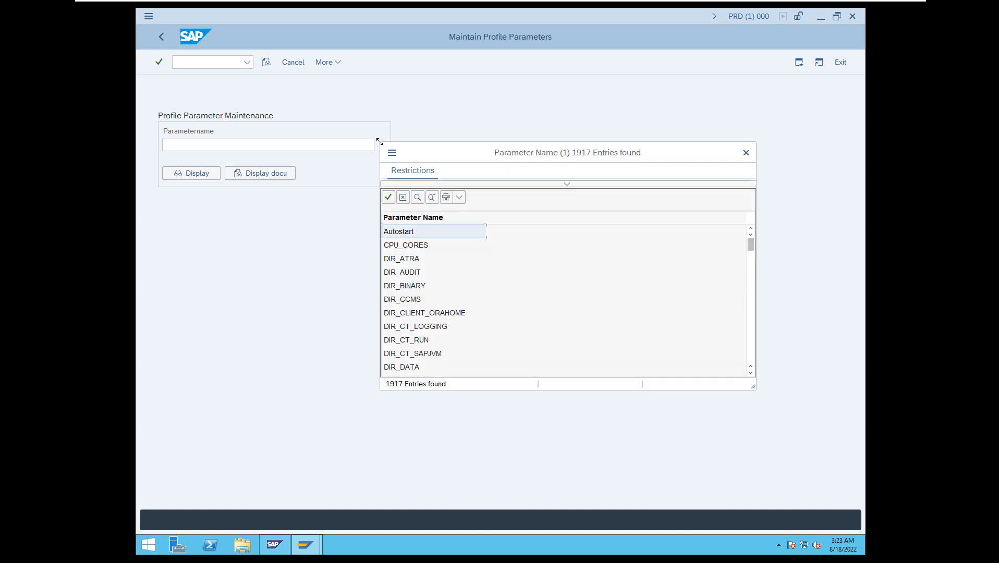
click(570, 183)
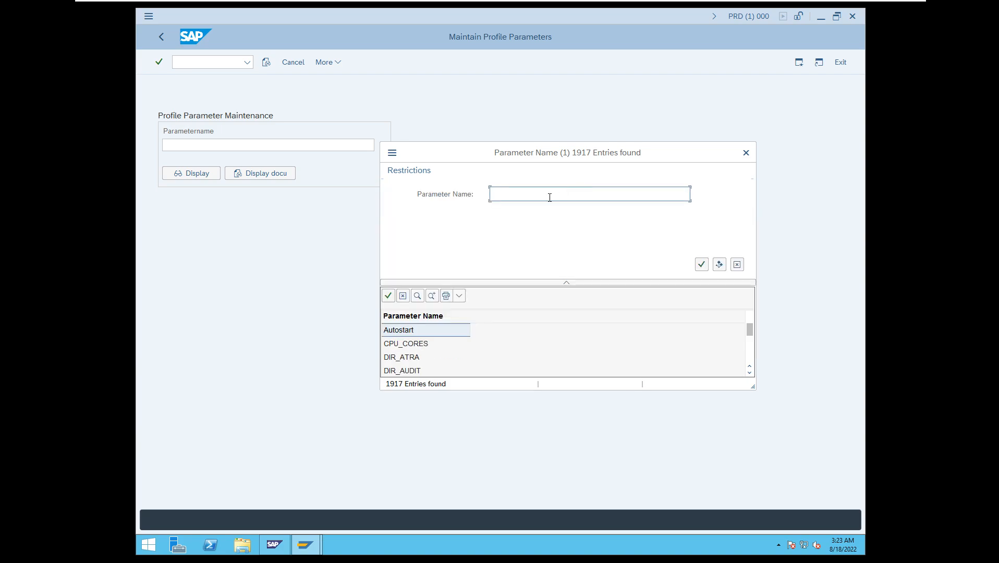
text(rdisp*)
key(Return)
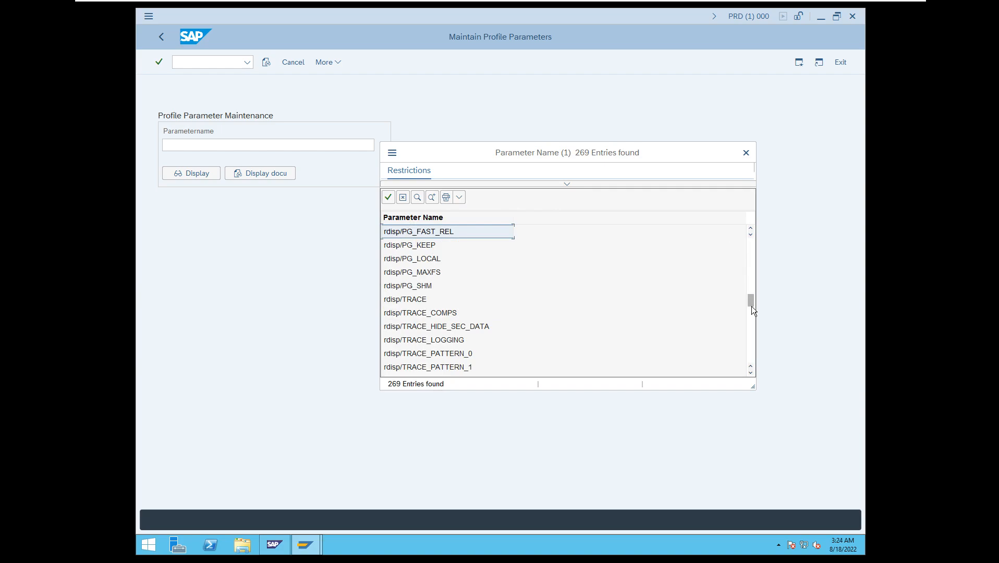
scroll(752, 365, down, 5)
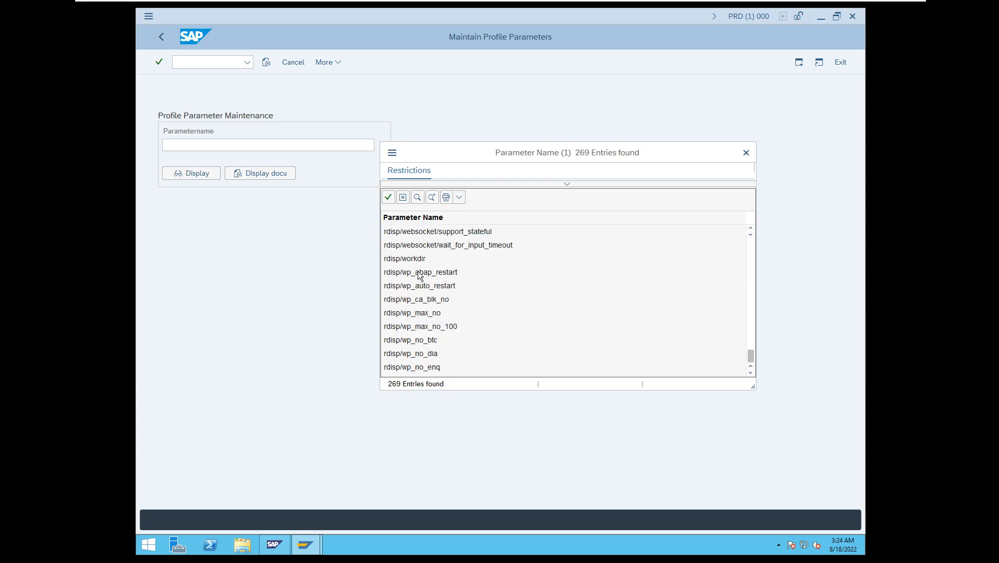
double_click(422, 340)
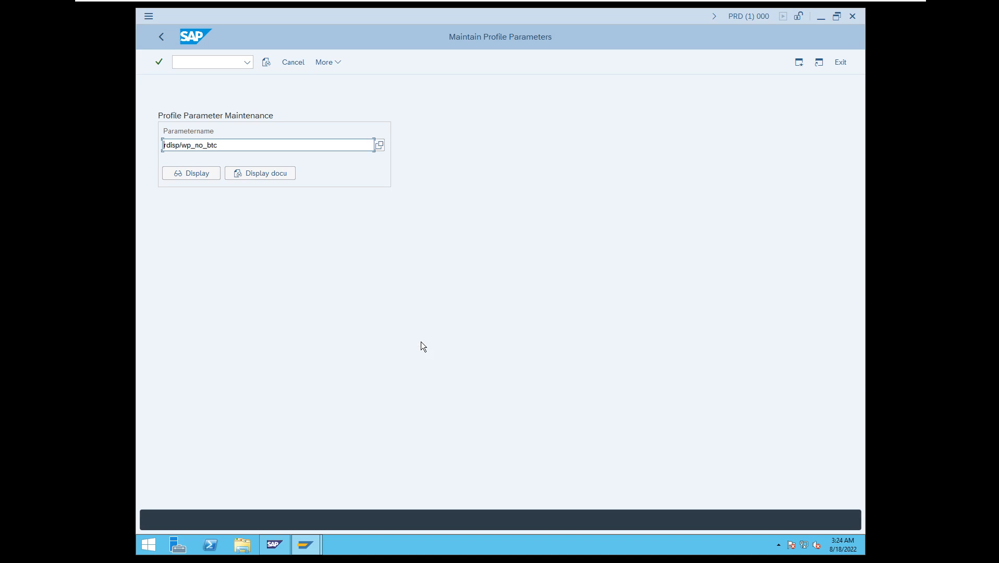
click(207, 174)
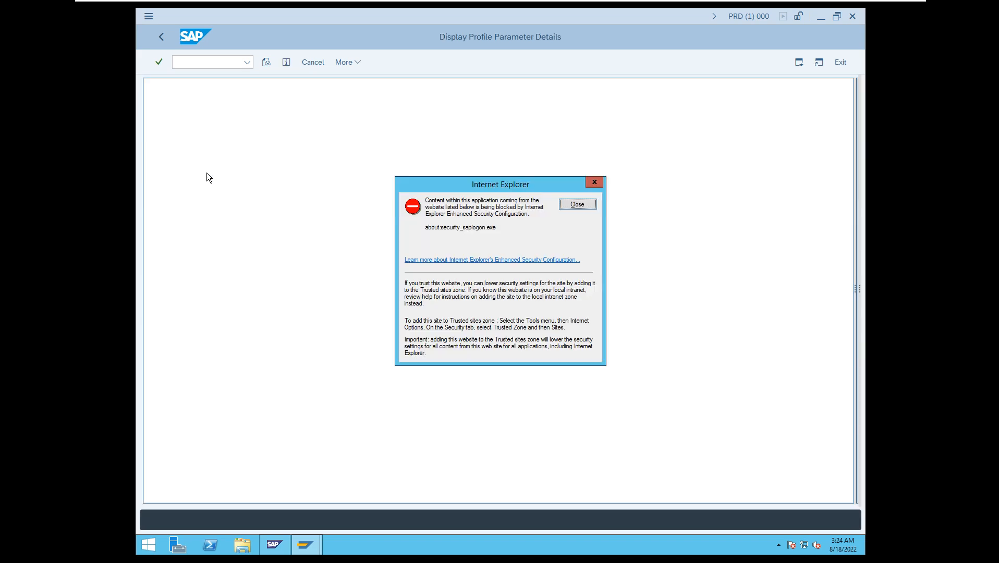
click(576, 204)
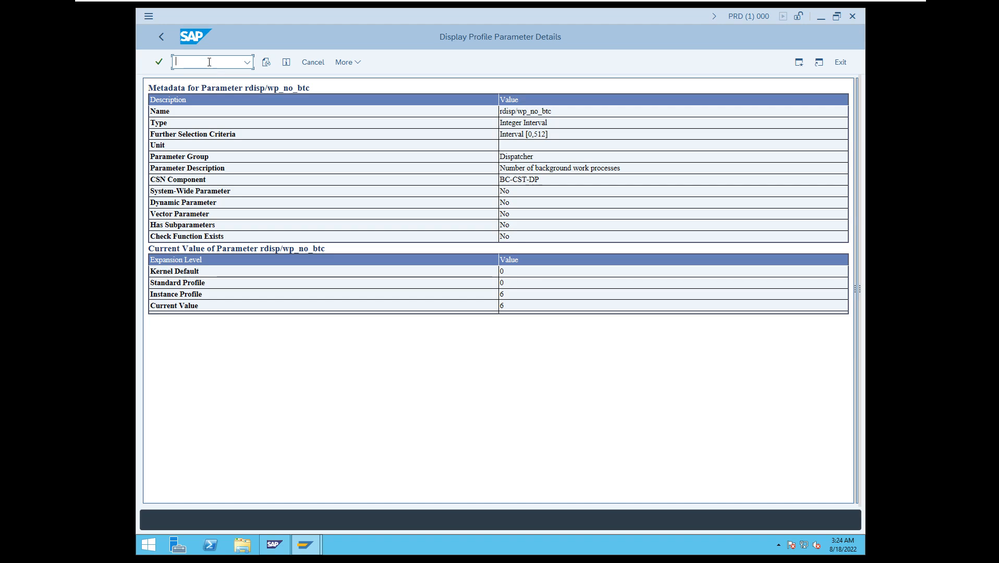
Open Edit Profiles with /nrz10 and open the instance profile PRD_DVEBMGS00_INDIA for change in Extended maintenance.
text(/nrz10)
key(Return)
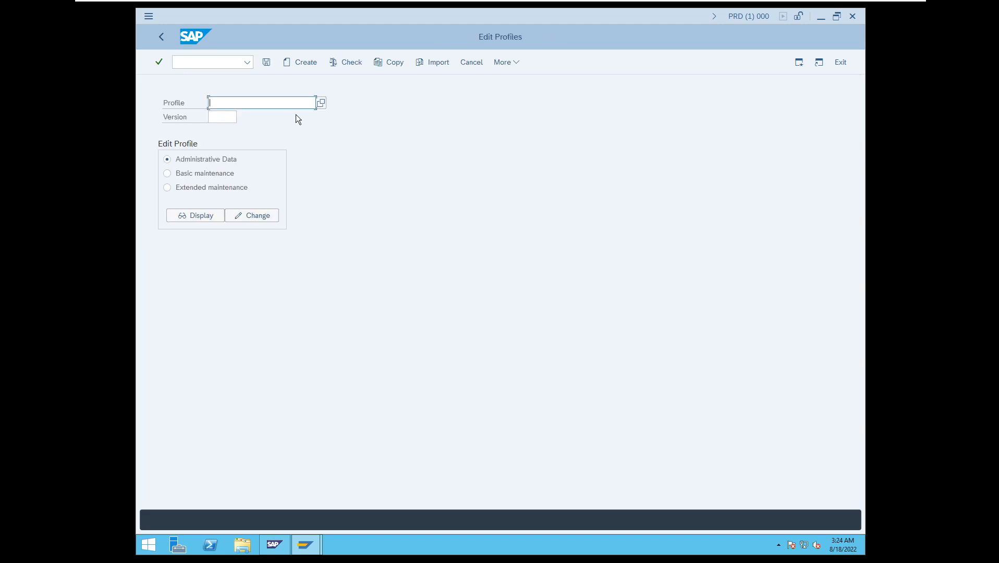
click(321, 104)
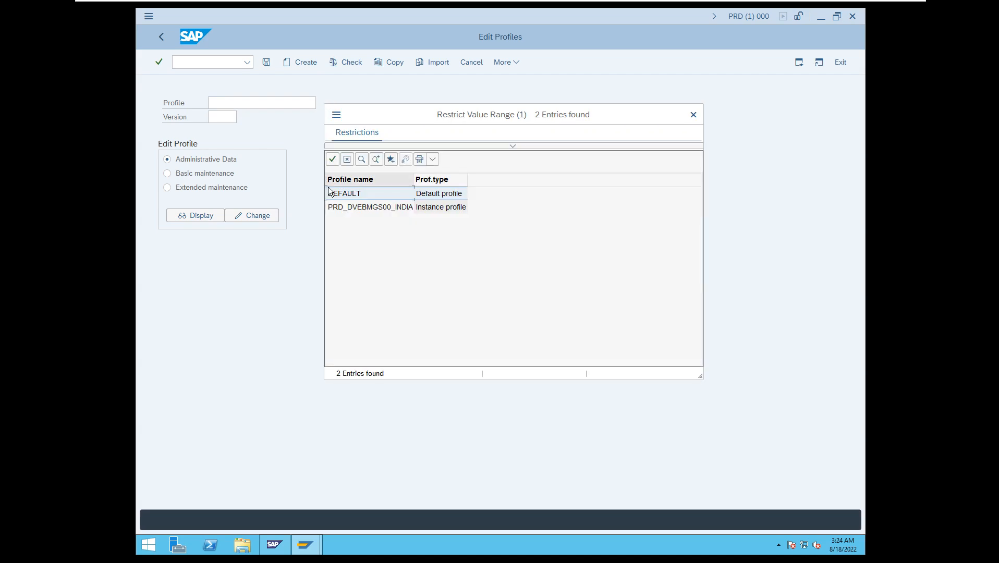
double_click(358, 206)
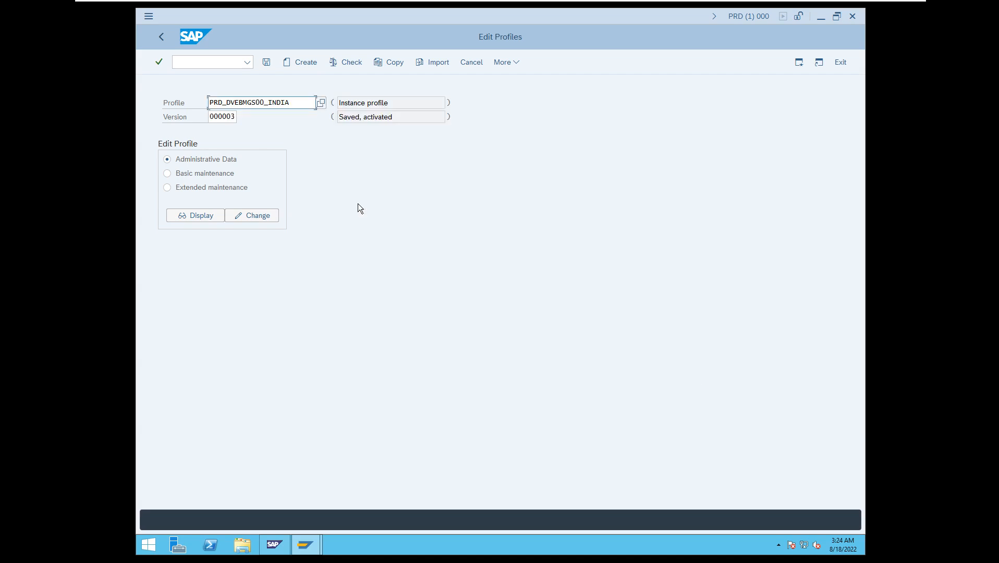
click(250, 215)
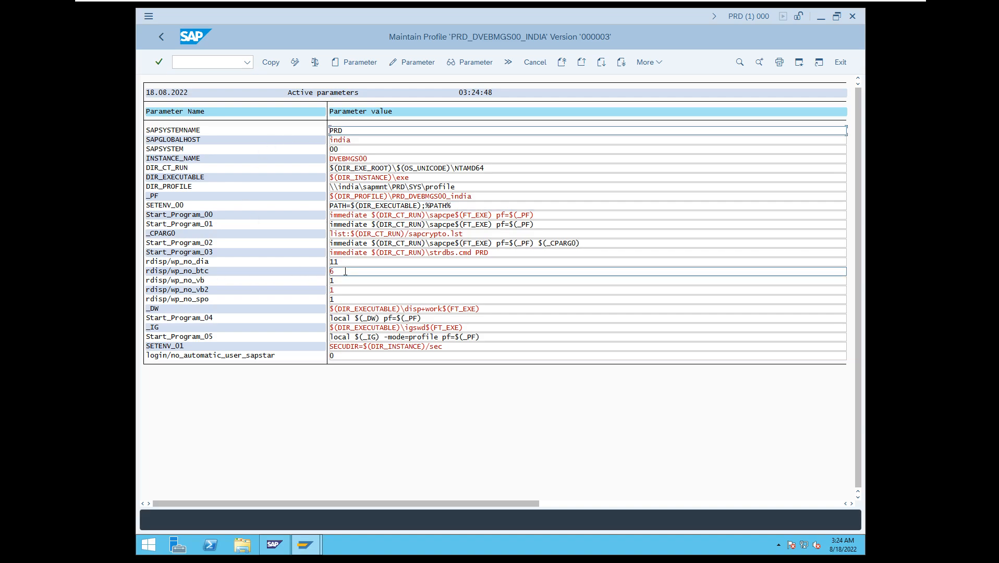
Open a new parameter entry in the profile and select rdisp/wp_no_btc by searching for its name in the value help.
click(343, 273)
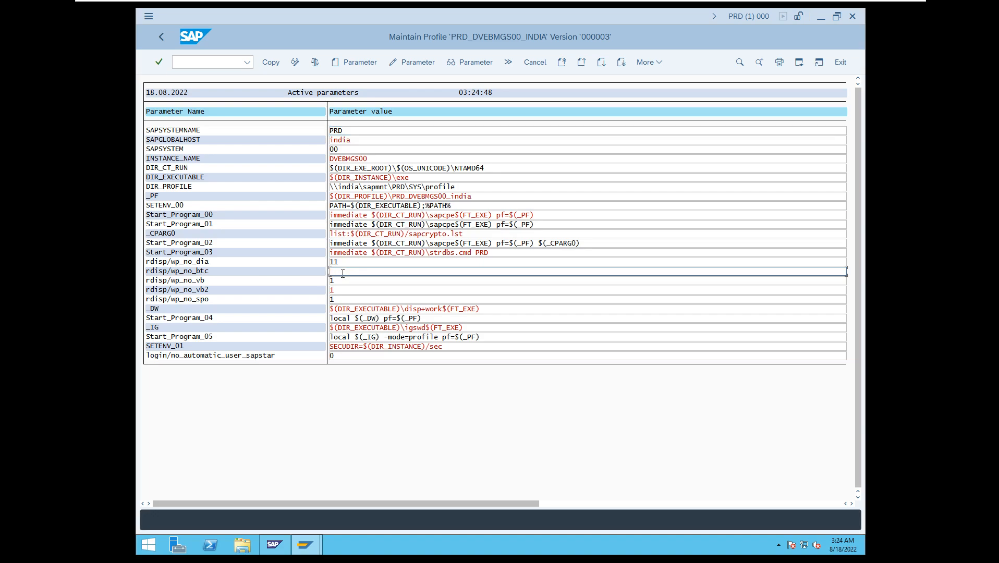
text(6)
click(353, 63)
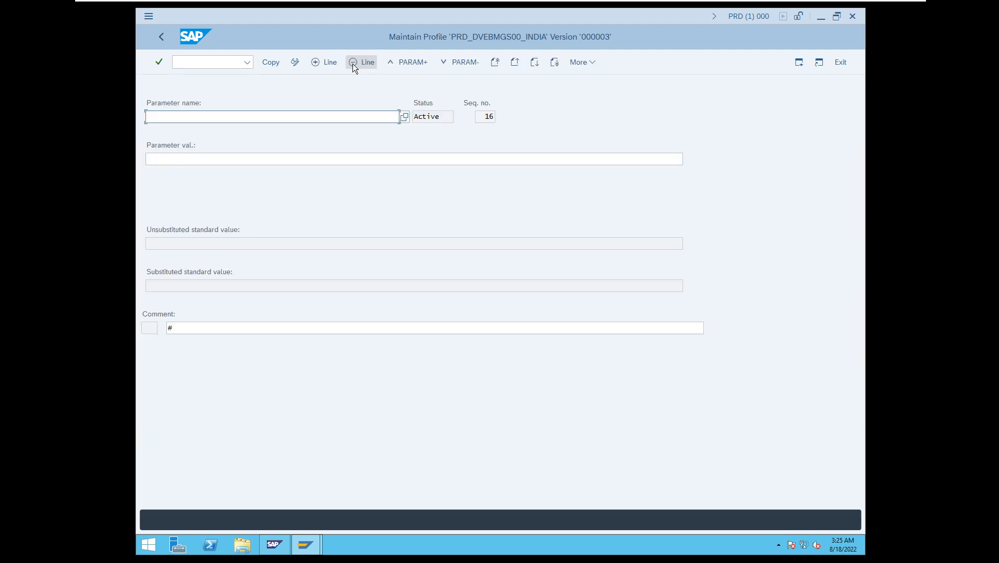
click(405, 117)
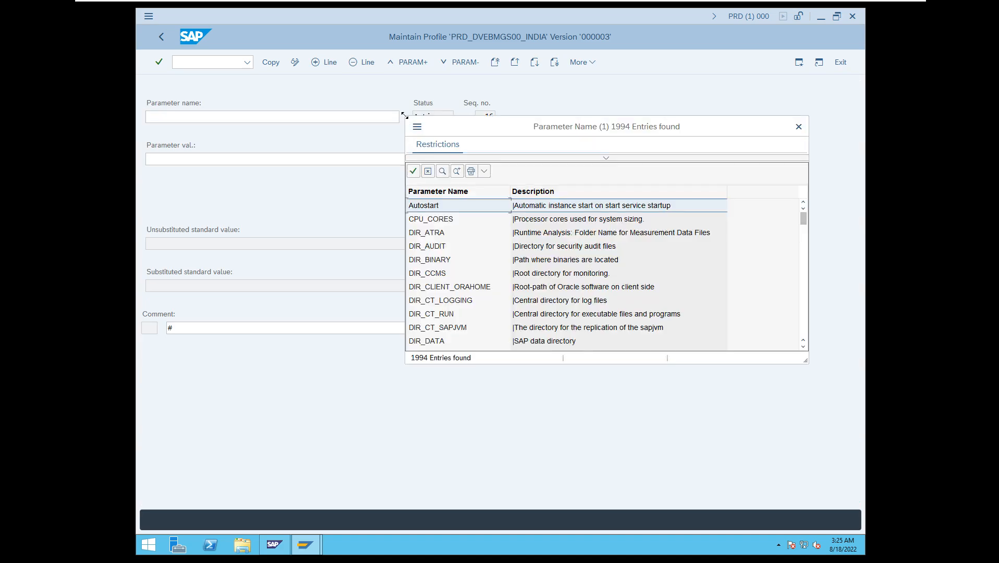
click(606, 158)
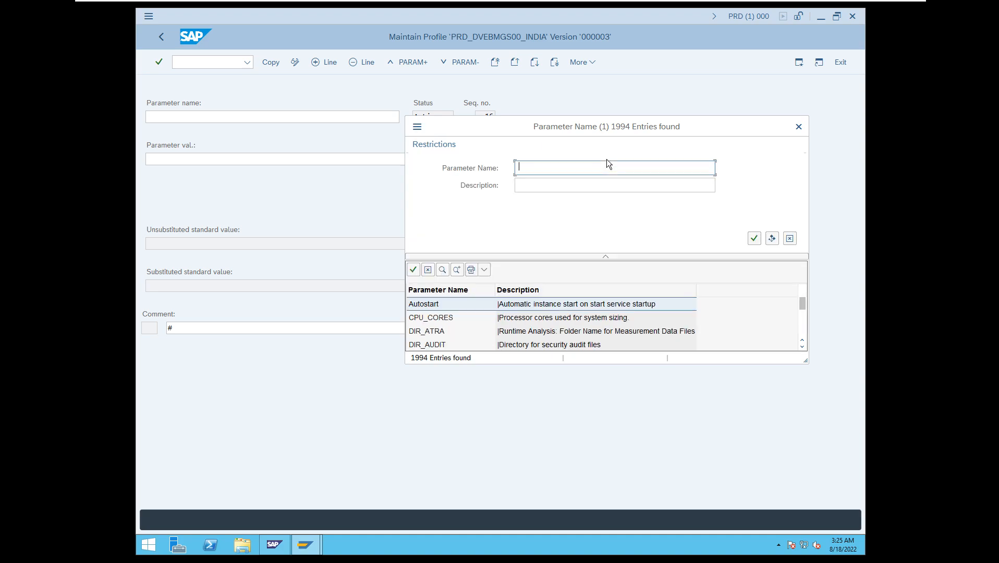
text(rdisp*)
key(BackSpace)
text(/wp_no_btc)
key(Return)
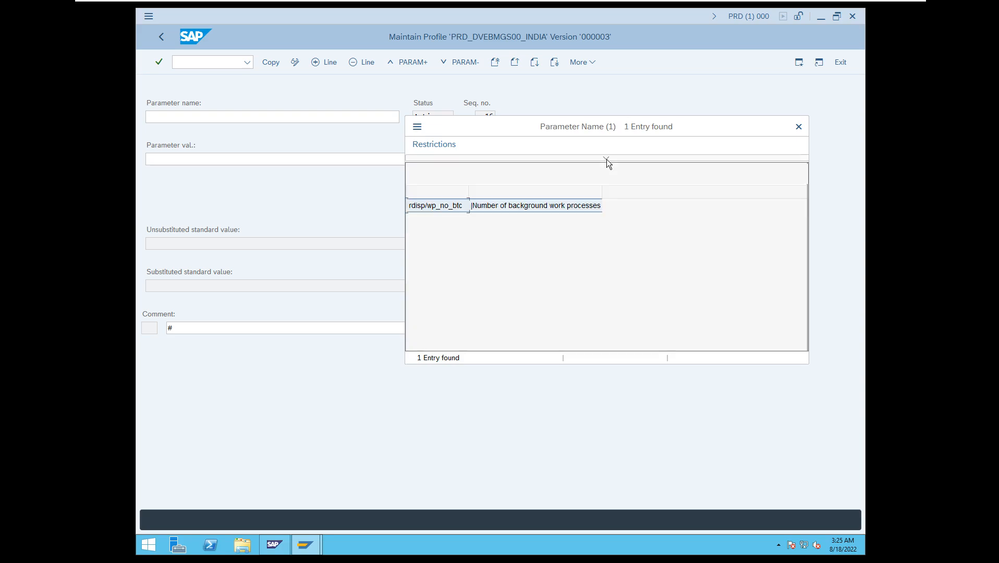
double_click(450, 207)
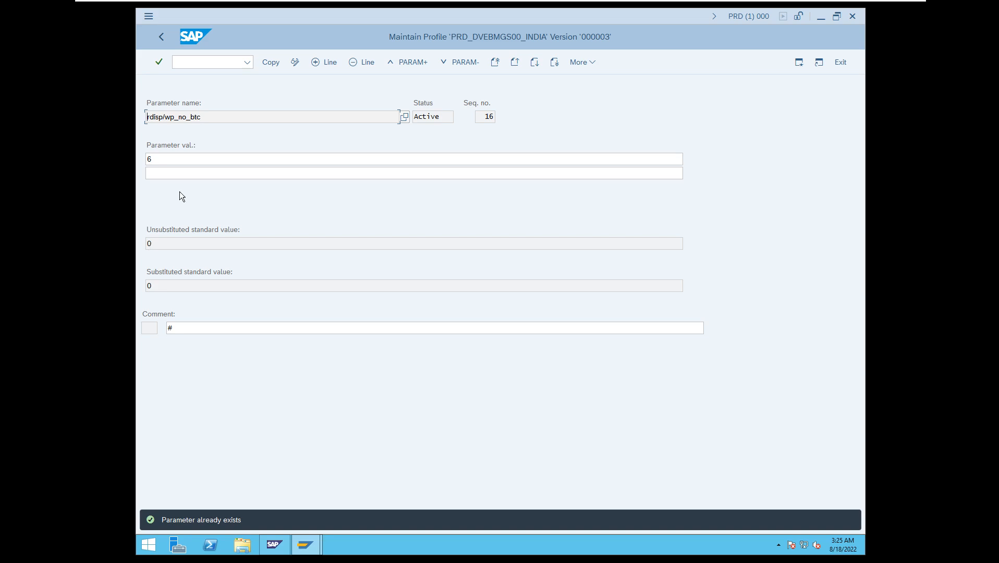
Set rdisp/wp_no_btc to 5, copy the change into the profile and return to Edit Profiles.
click(152, 159)
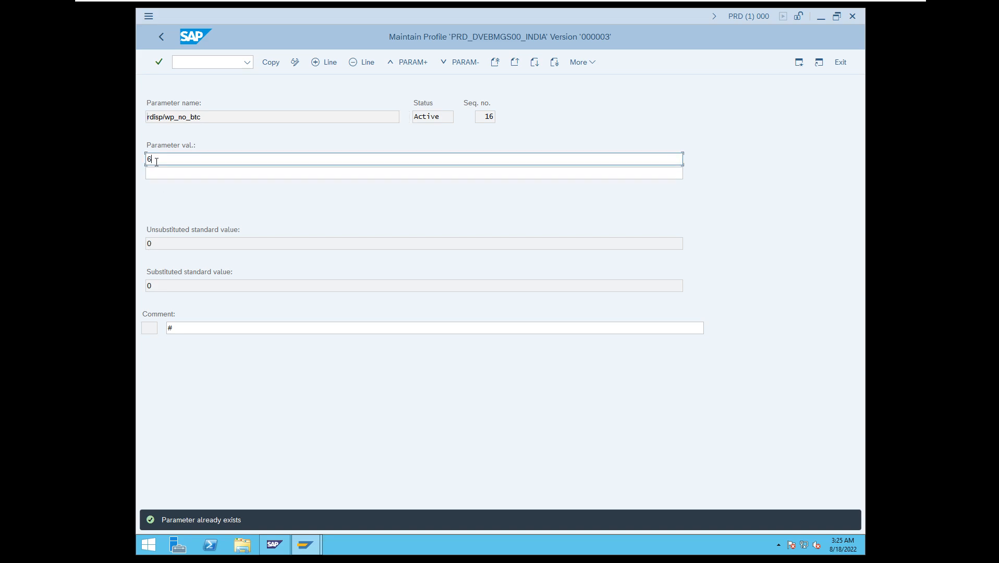
key(BackSpace)
text(5)
click(277, 68)
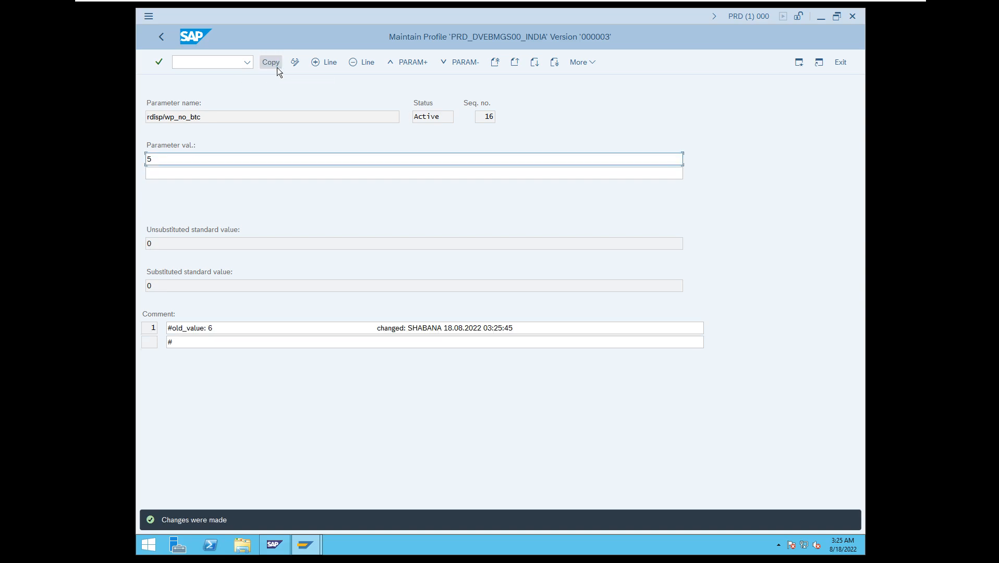
click(161, 37)
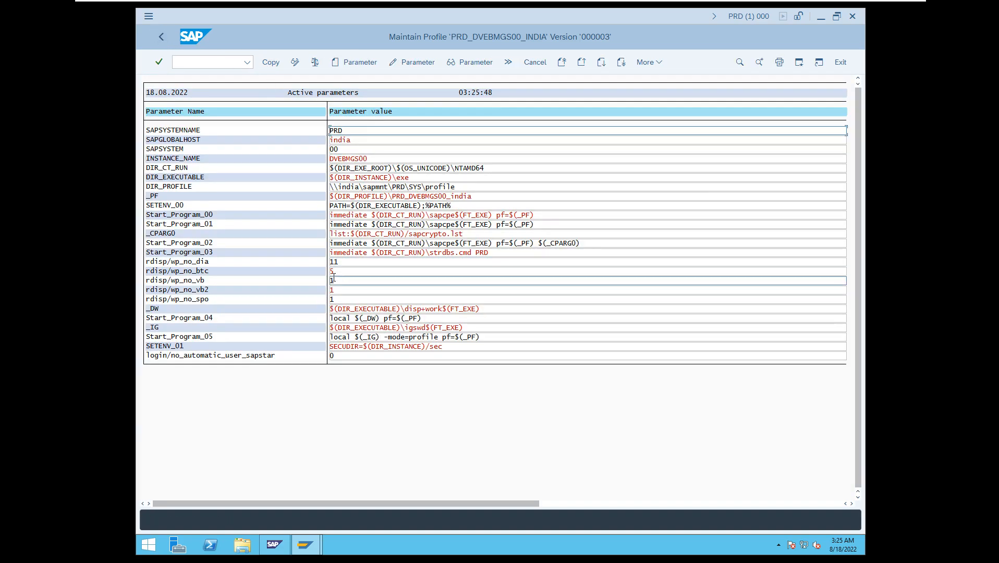
click(270, 64)
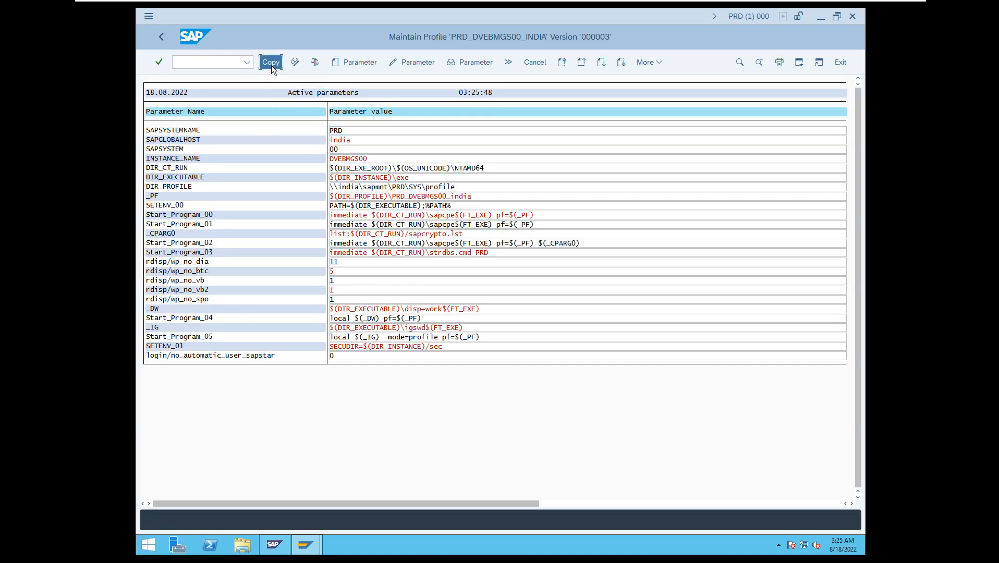
click(161, 38)
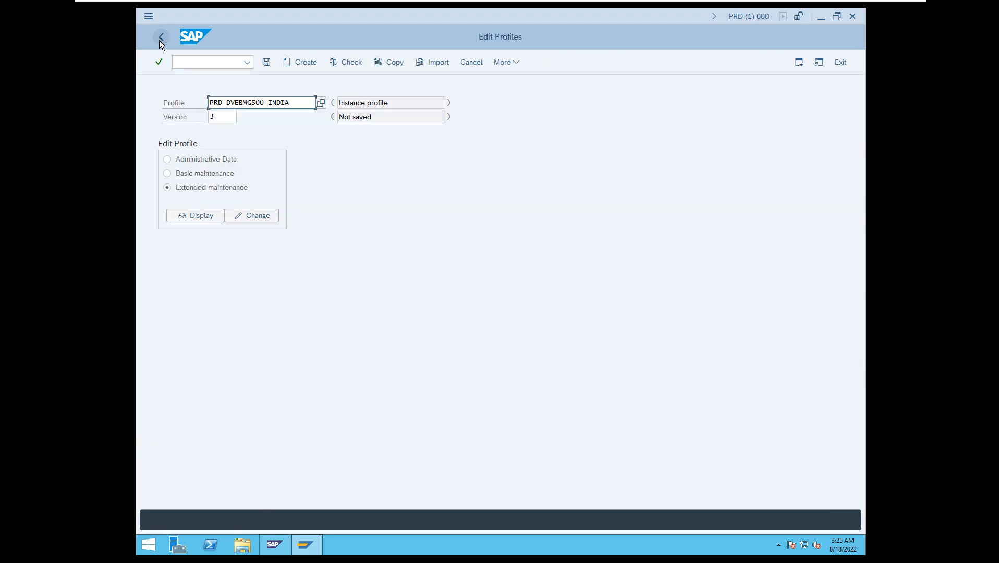
Save the changed instance profile PRD_DVEBMGS00_INDIA and activate it, acknowledging the information message.
click(269, 61)
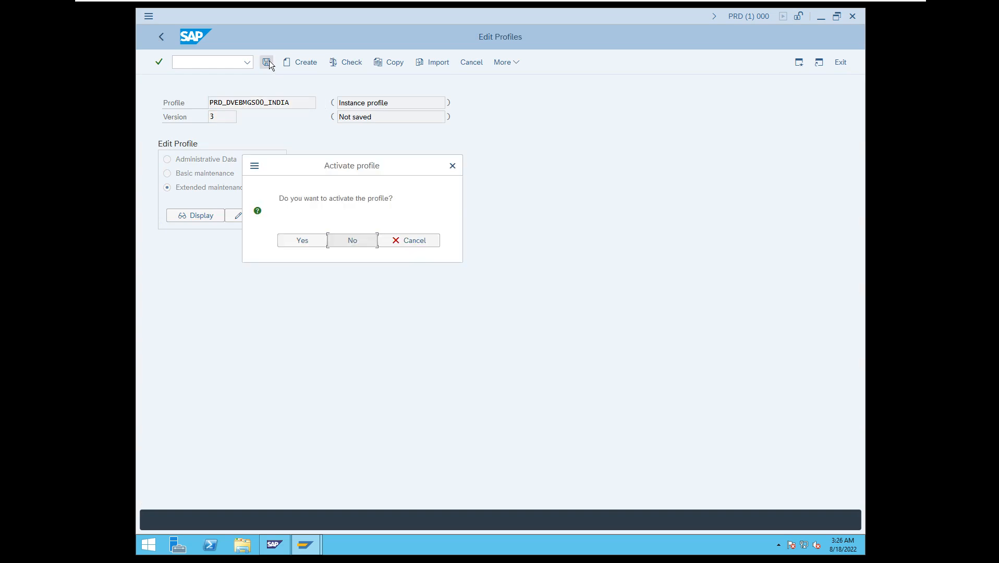
click(312, 243)
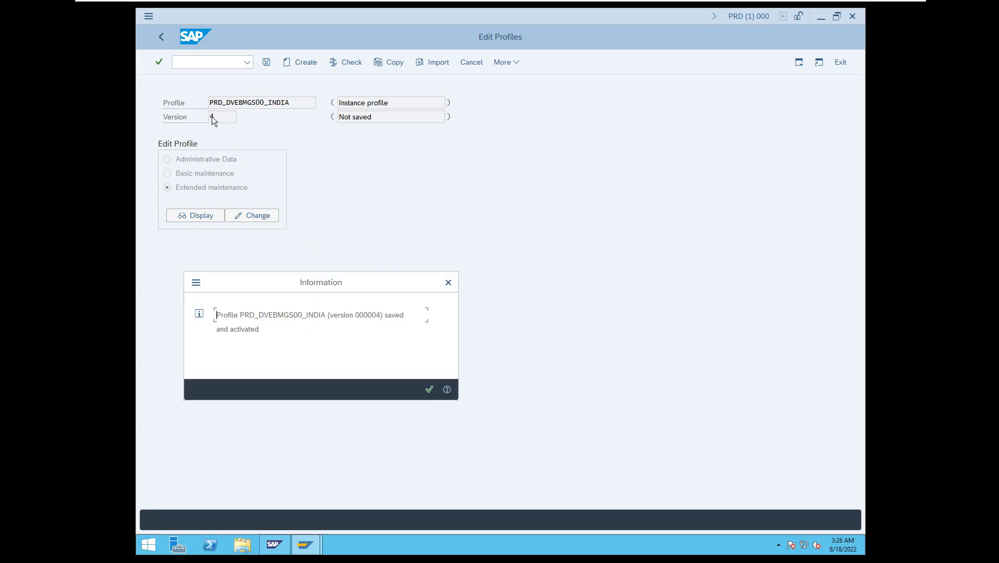
click(430, 390)
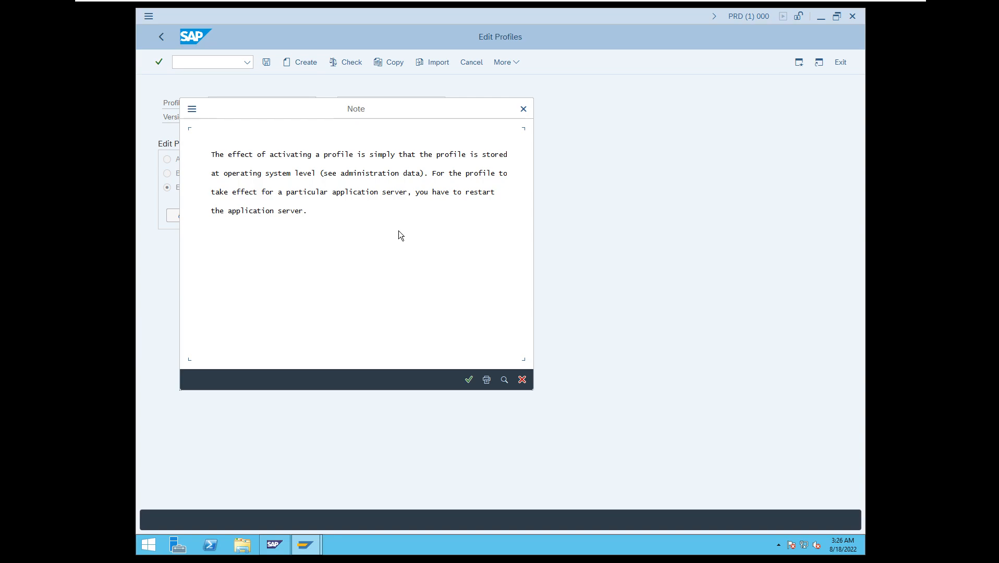
Open the profile folder in File Explorer and delete the backup files PRD_DVEBMGS00_india.1 and PRD_DVEBMGS00_india.2.
right_click(242, 545)
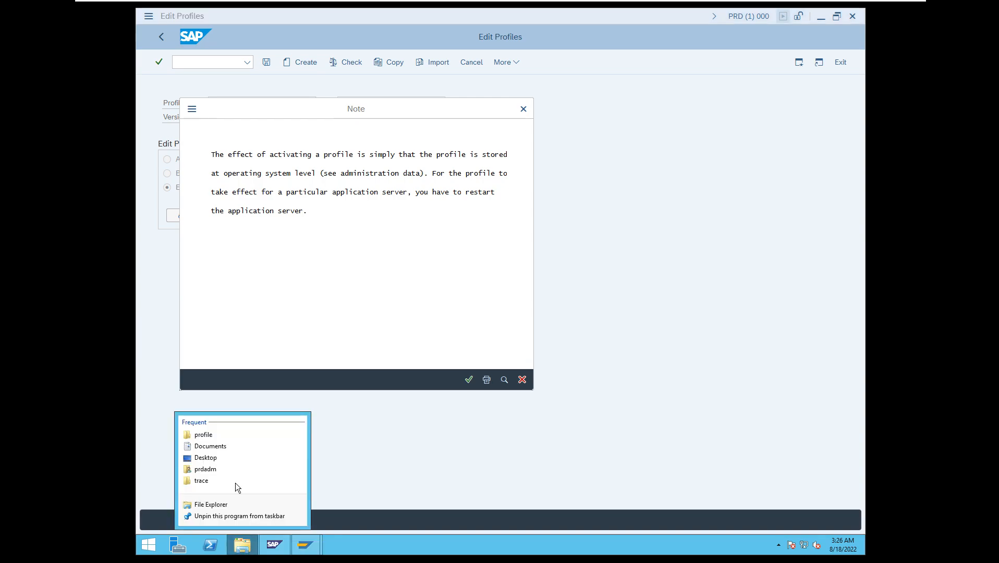
click(222, 438)
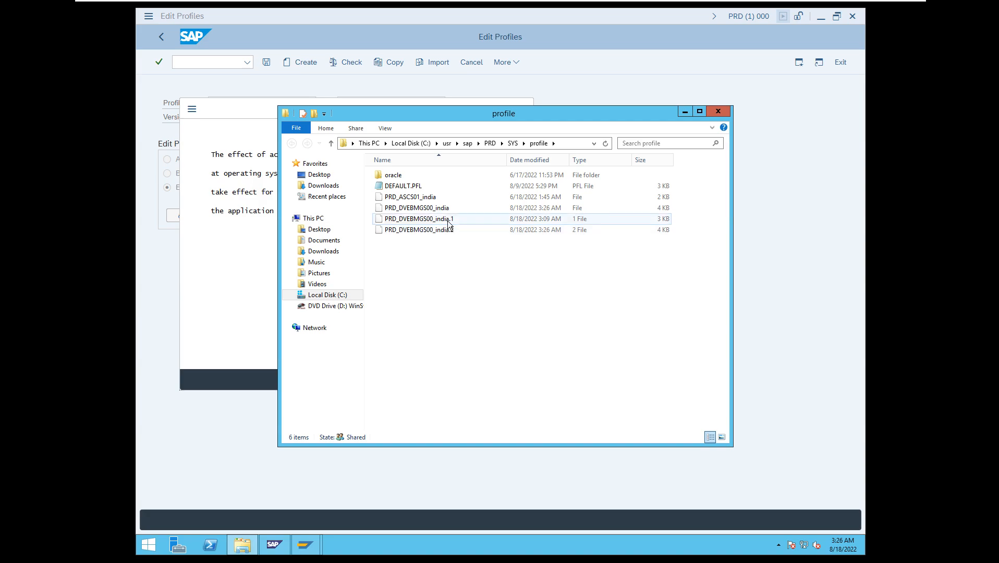
click(448, 221)
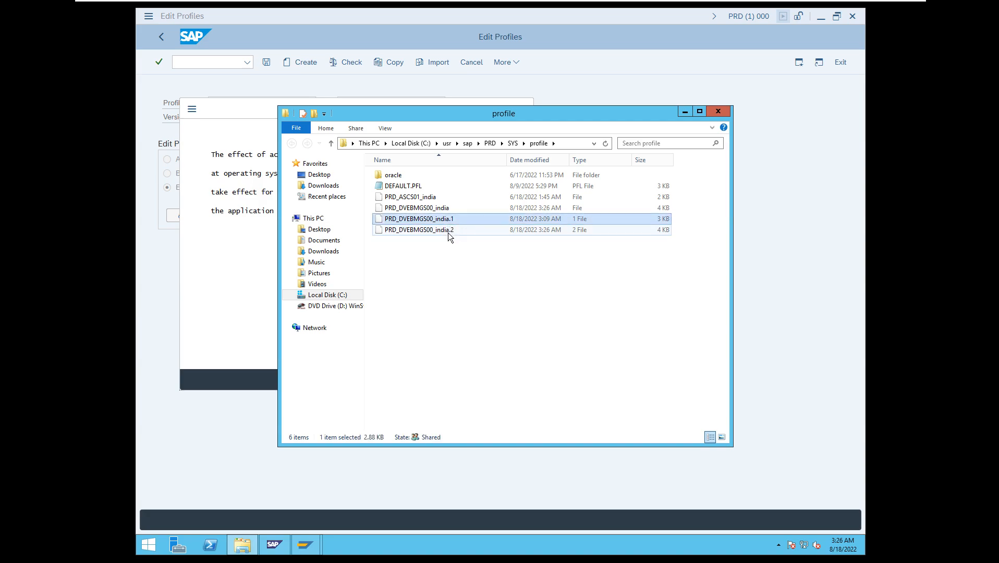
ctrl+click(449, 230)
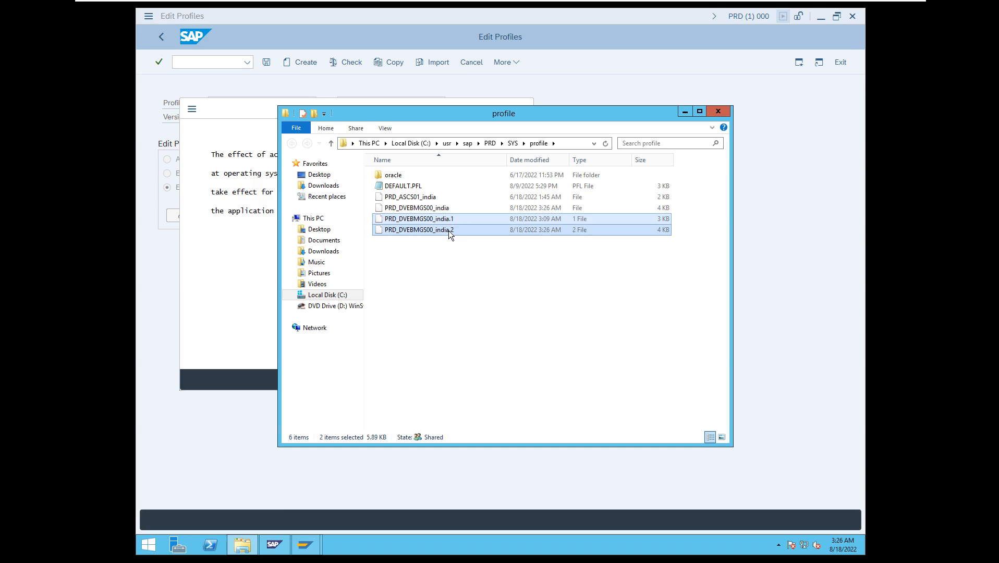
key(Delete)
Open PRD_DVEBMGS00_india in Notepad, examine the rdisp/wp_no_btc line and its old-value comment, and close the file and folder.
double_click(438, 207)
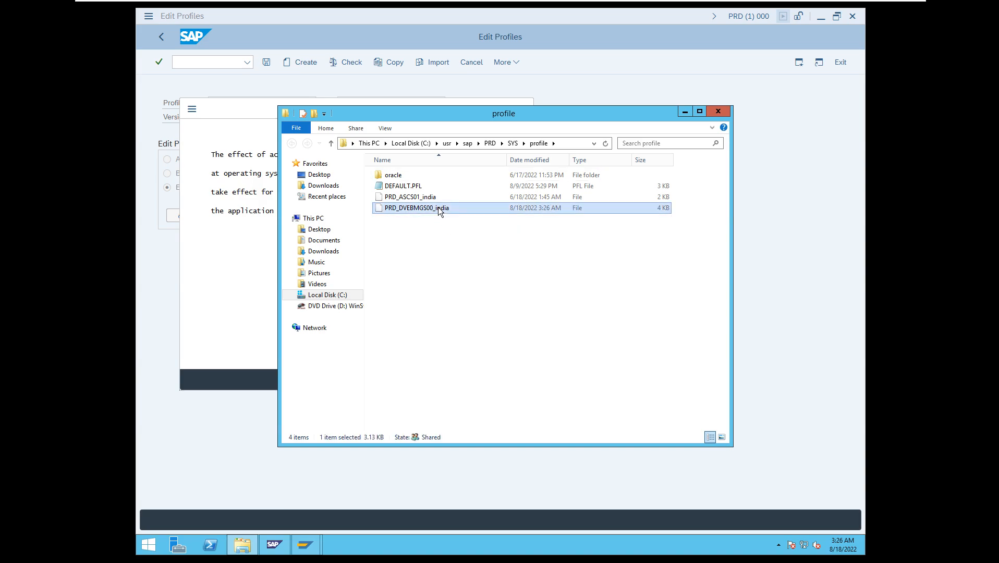
click(428, 257)
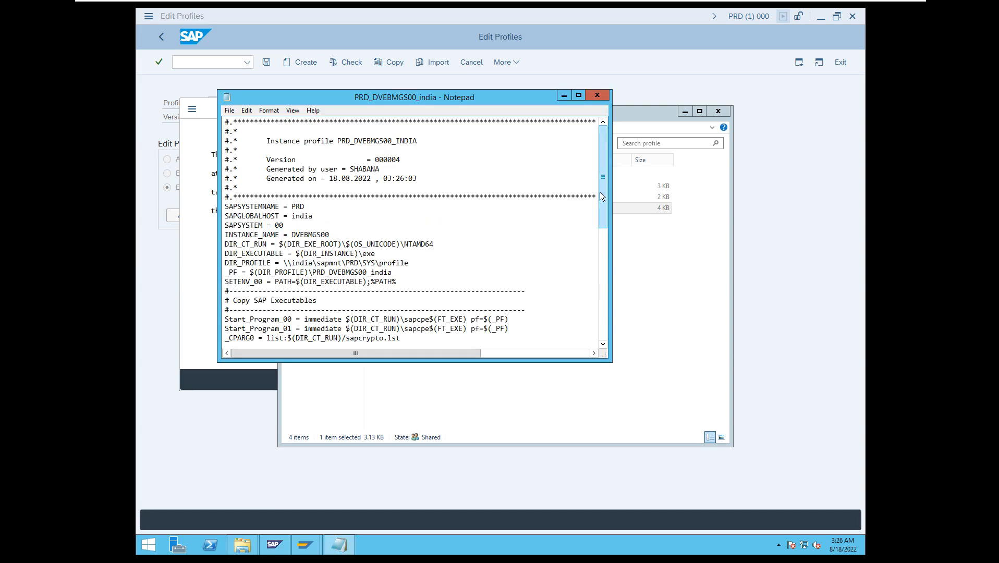
drag(599, 192, 597, 259)
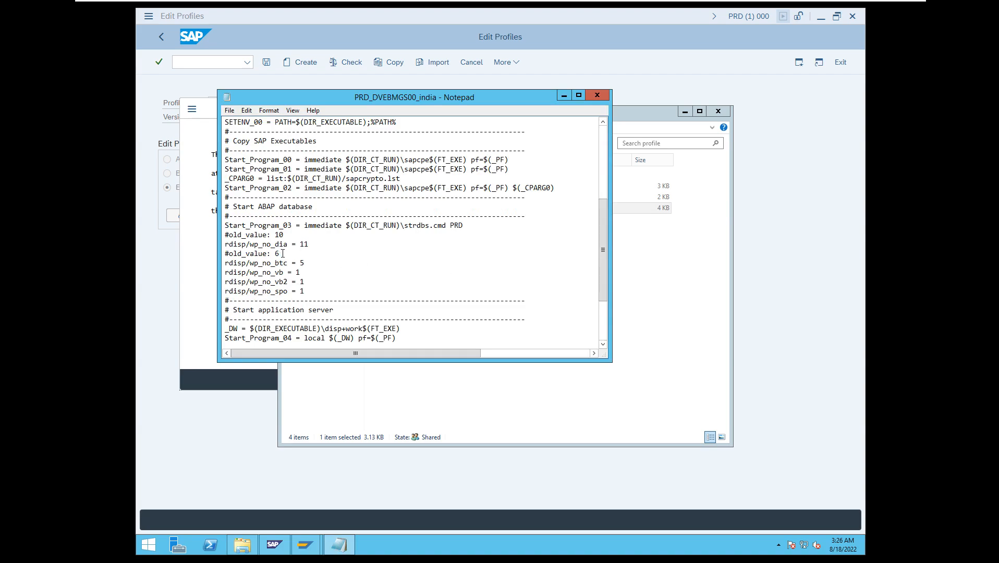
drag(283, 254, 223, 254)
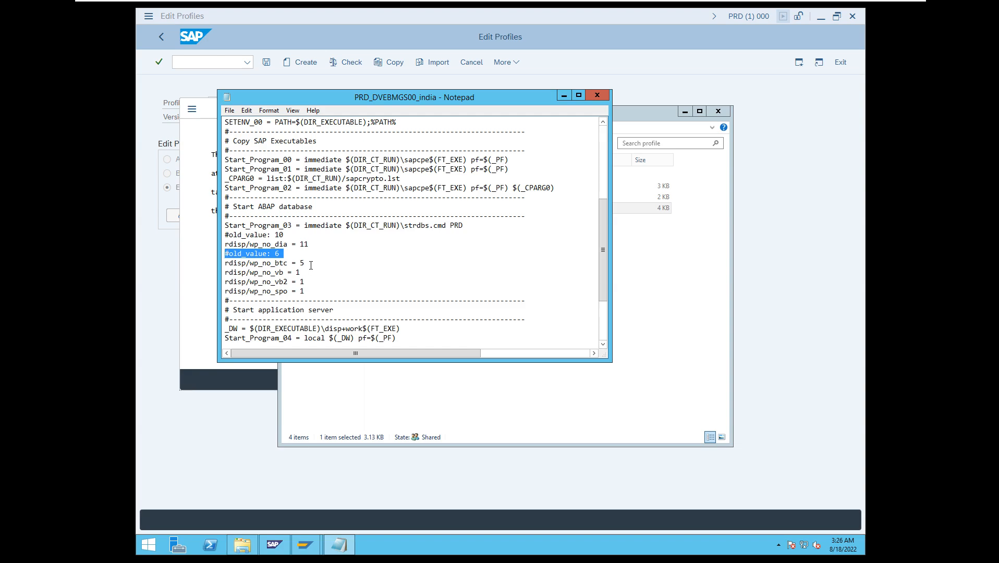
drag(305, 263, 228, 266)
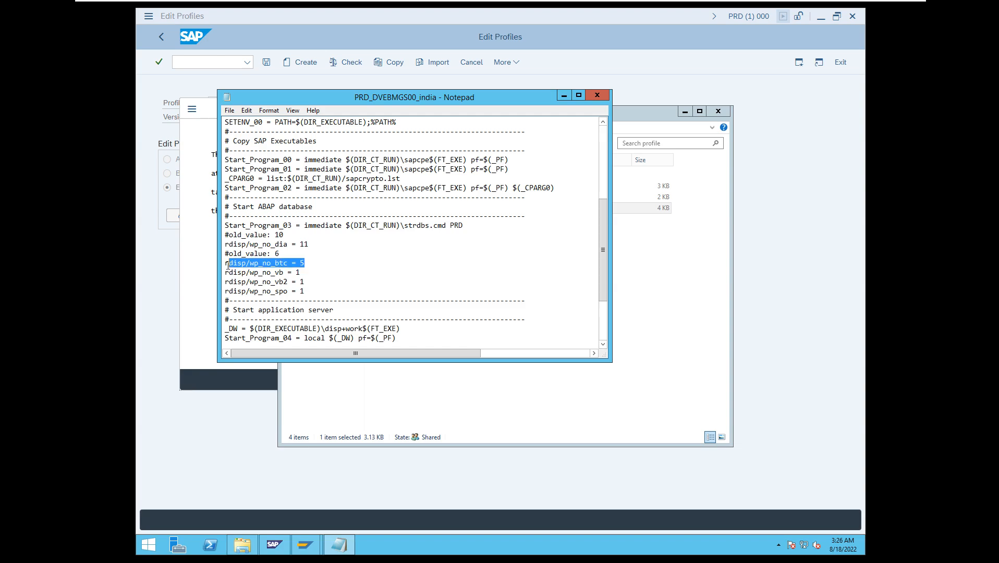
click(601, 97)
click(718, 112)
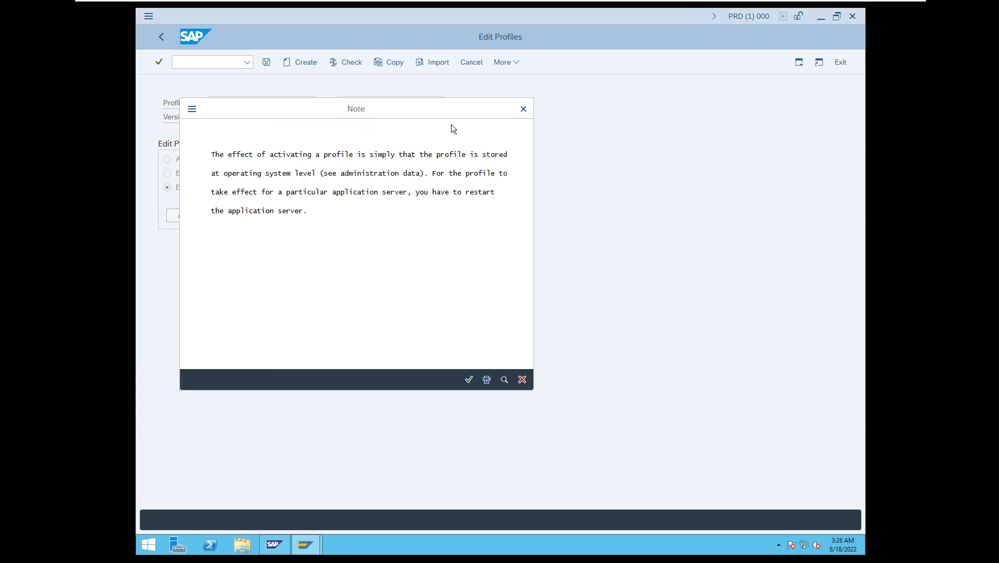
Dismiss the activation note and display the instance's work processes with /nsm50, closing the security notice.
click(472, 381)
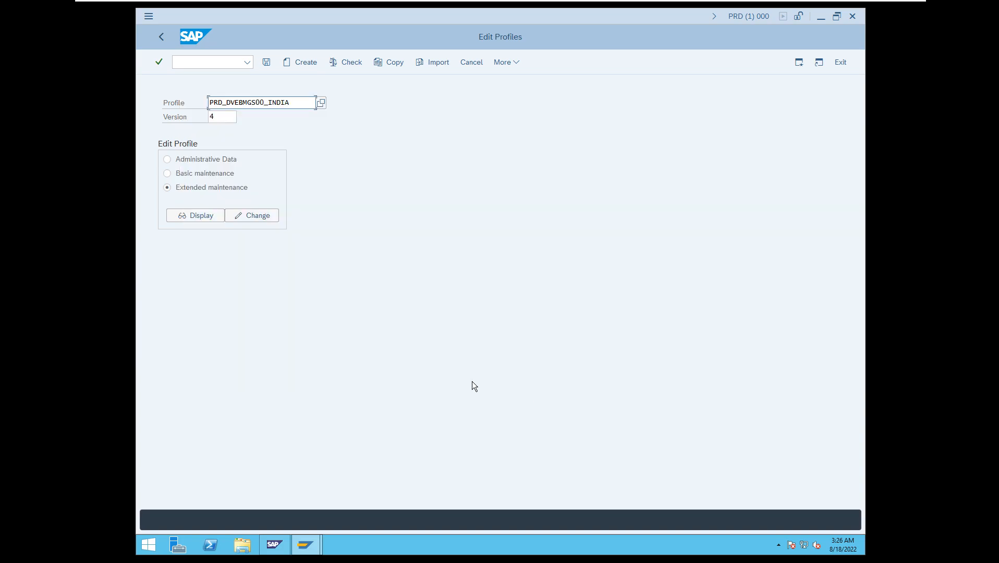
click(201, 65)
text(/nsm)
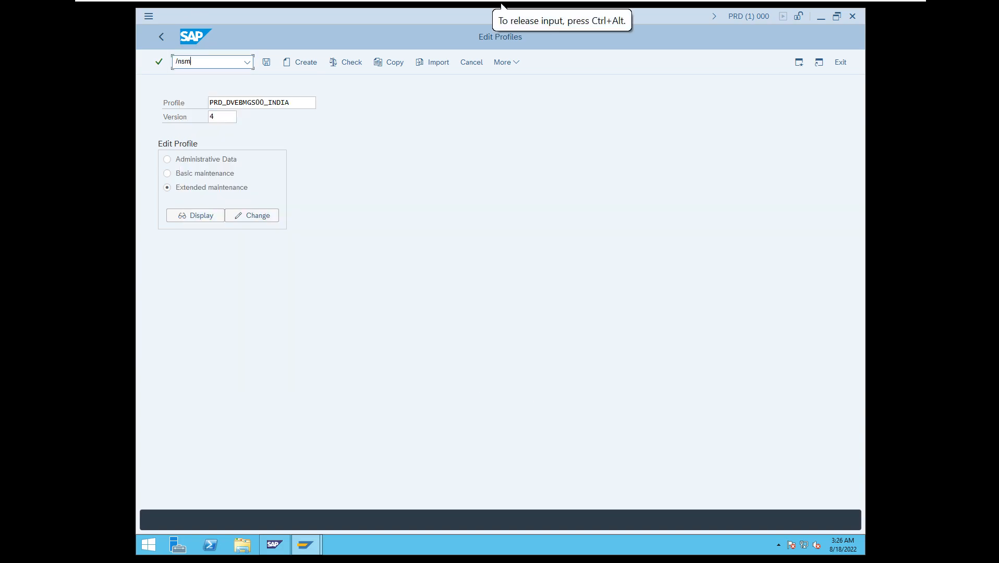
text(50)
key(Return)
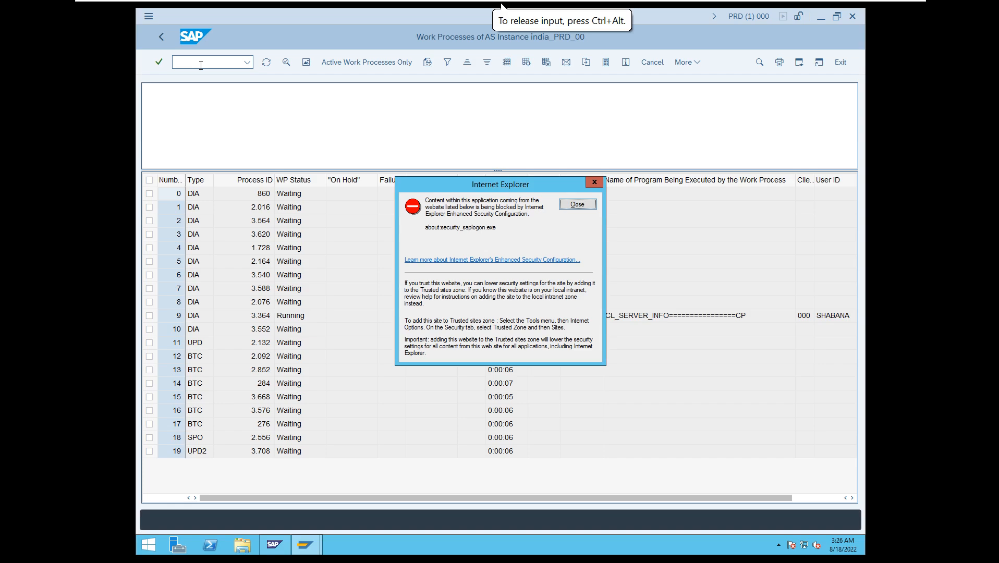
click(587, 202)
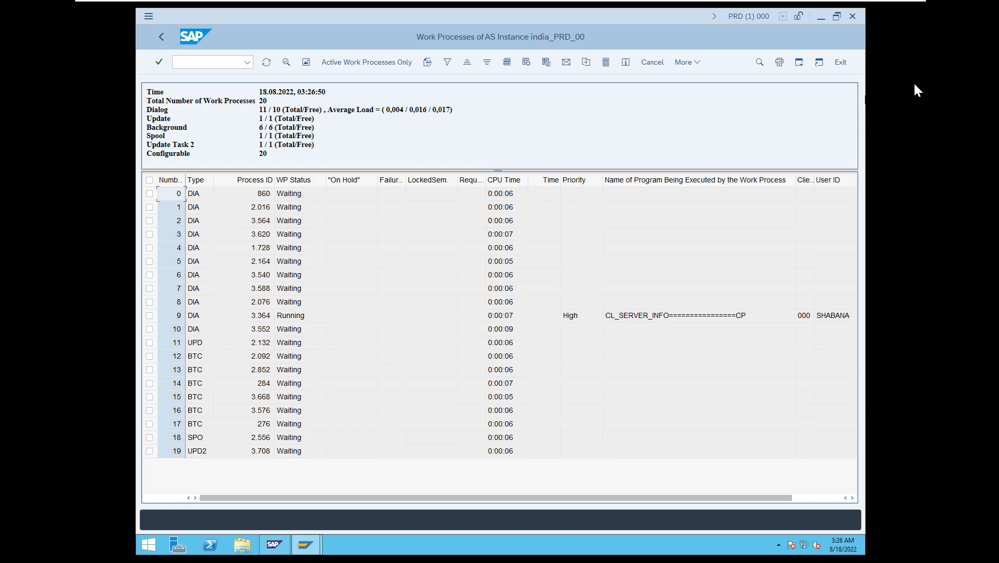
Exit the work process overview, log off from the PRD system and close SAP Logon.
click(841, 62)
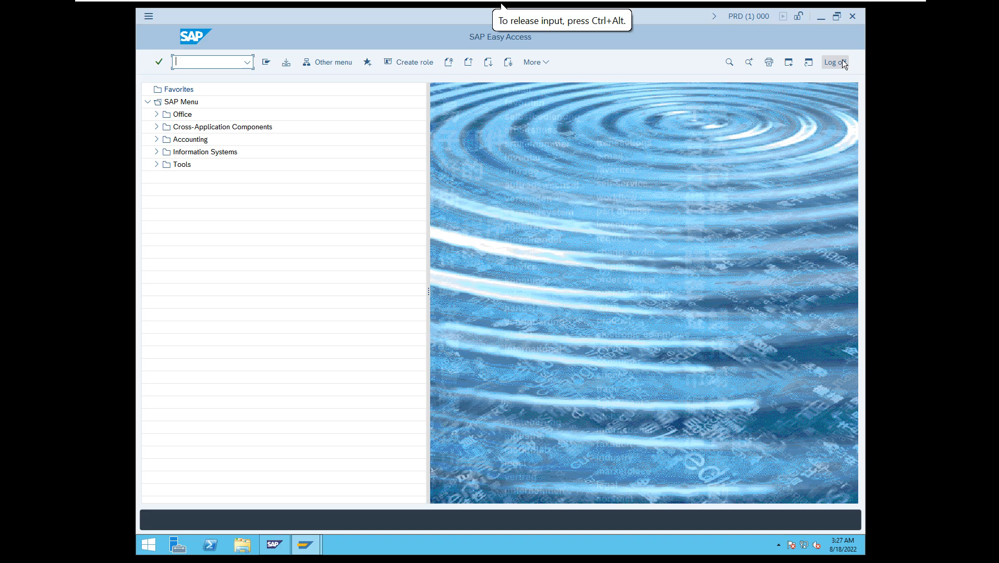
click(841, 62)
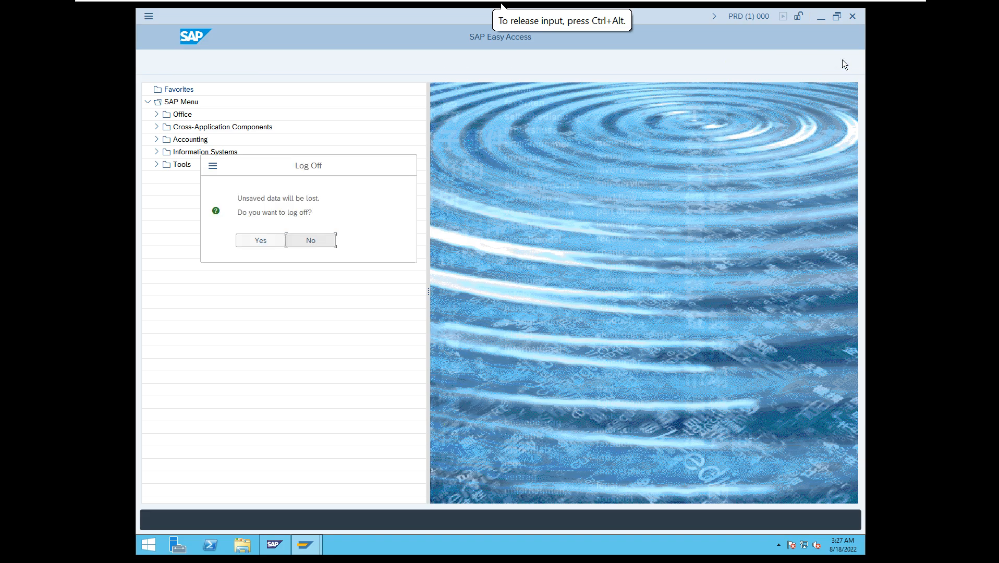
click(276, 242)
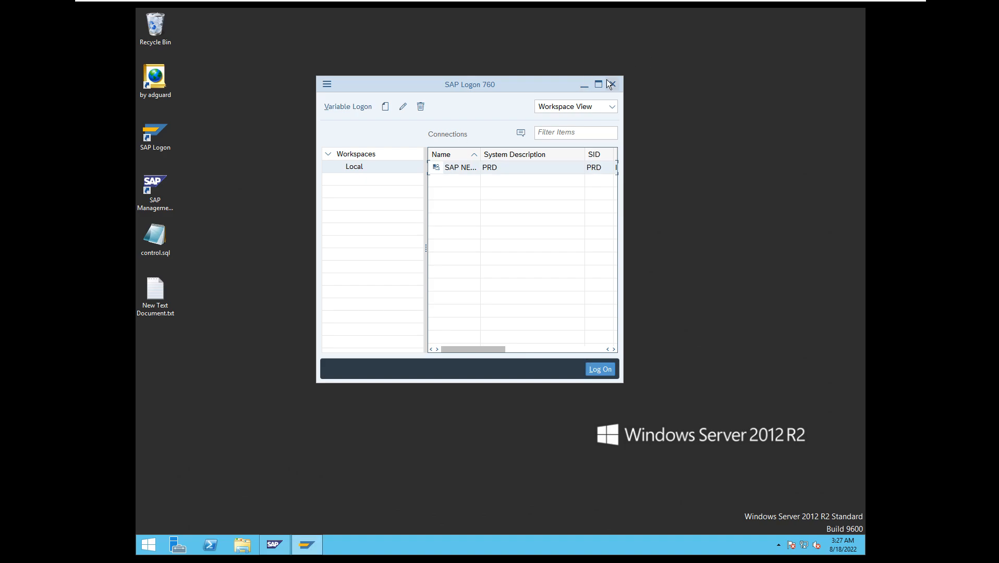
click(611, 84)
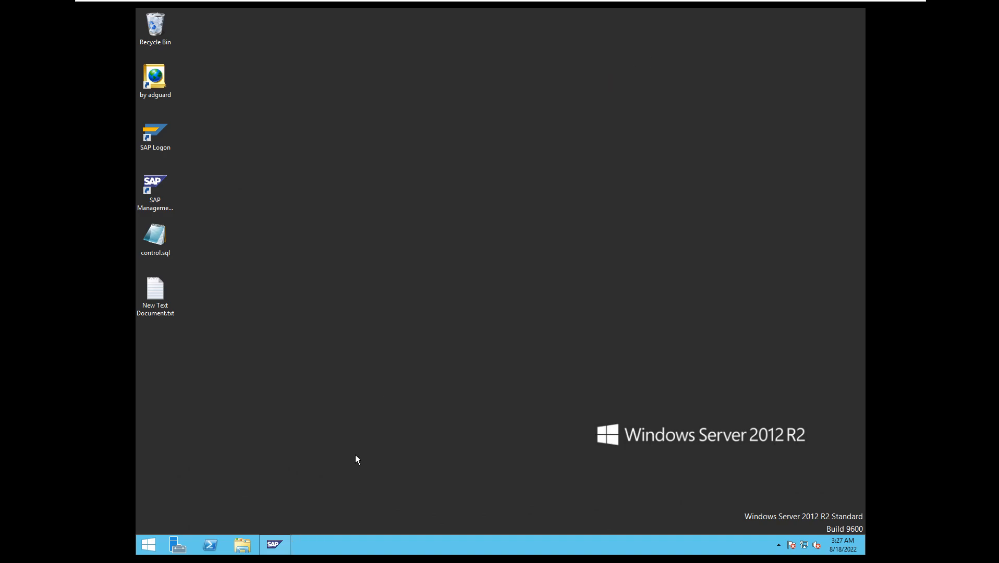
Switch to the SAP Management Console and stop all PRD instances with a Hard (SIGINT) shutdown and a 300-second stop wait timeout.
click(283, 546)
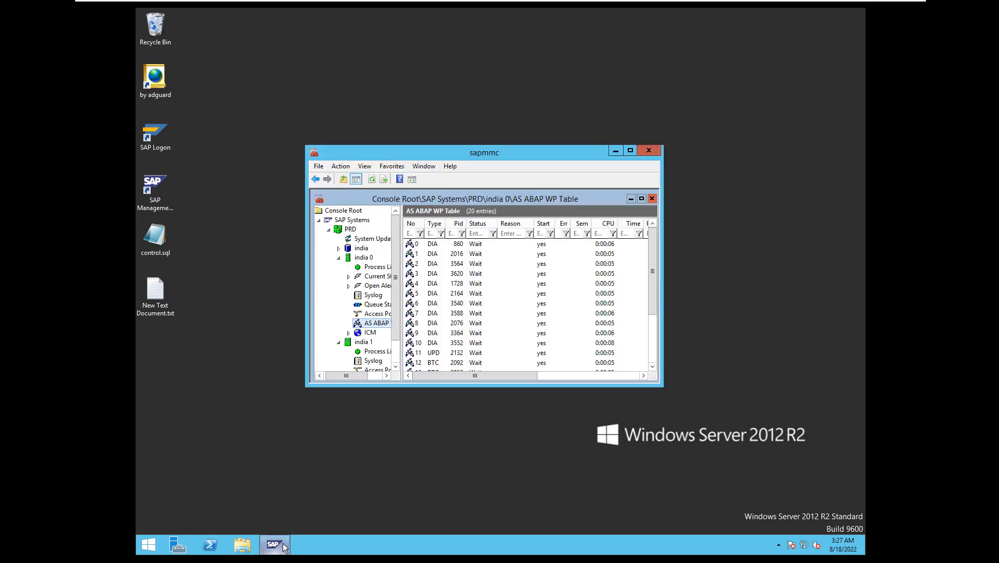
click(356, 227)
right_click(356, 227)
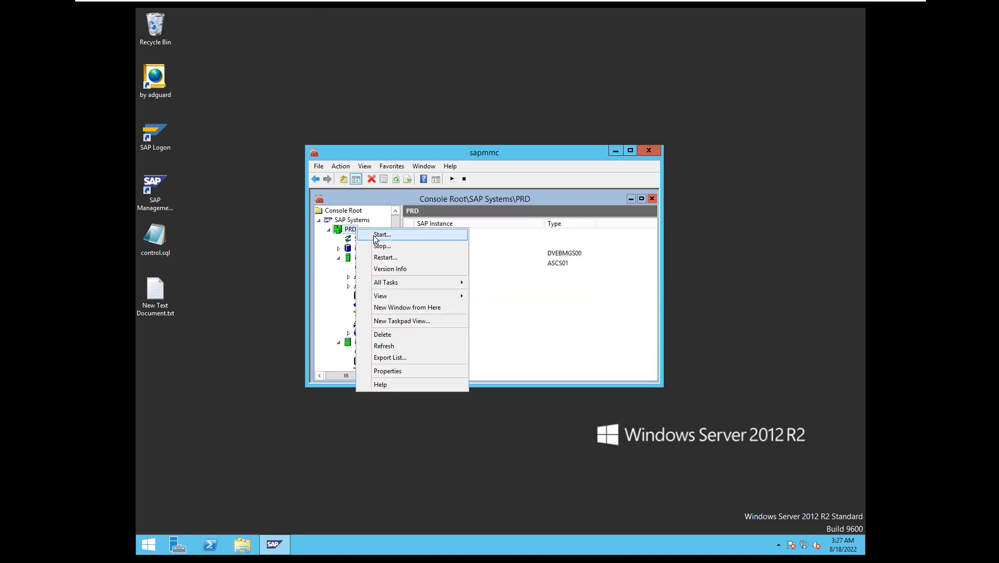
click(388, 250)
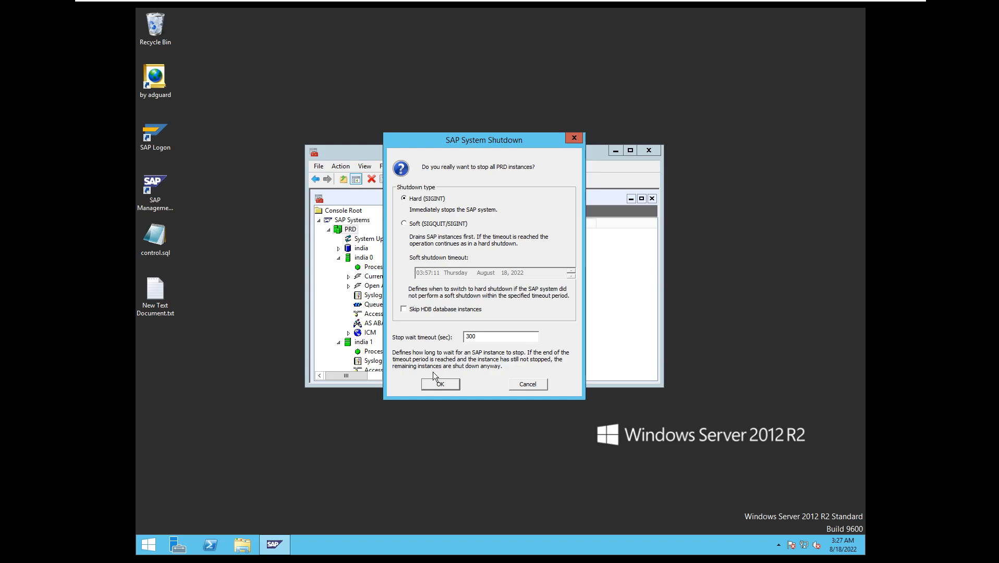
click(440, 384)
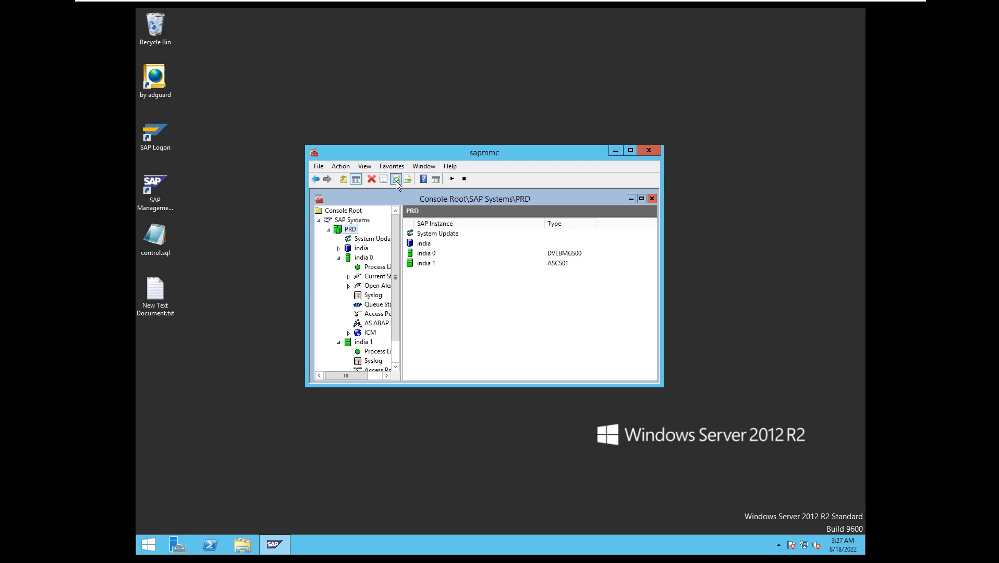
click(464, 179)
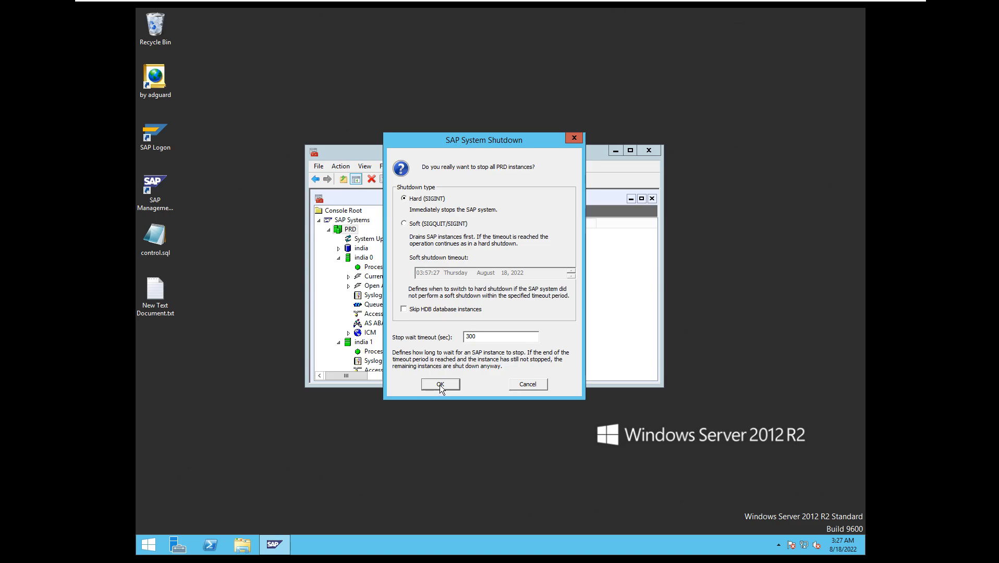
click(440, 384)
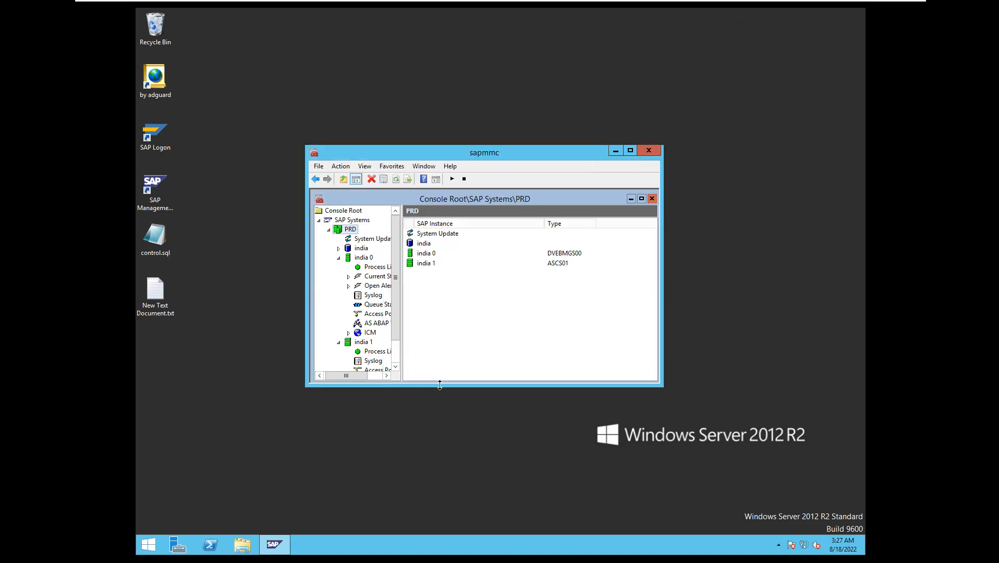
Refresh the PRD status and start the PRD system again with a start timeout period of 300 seconds.
click(395, 181)
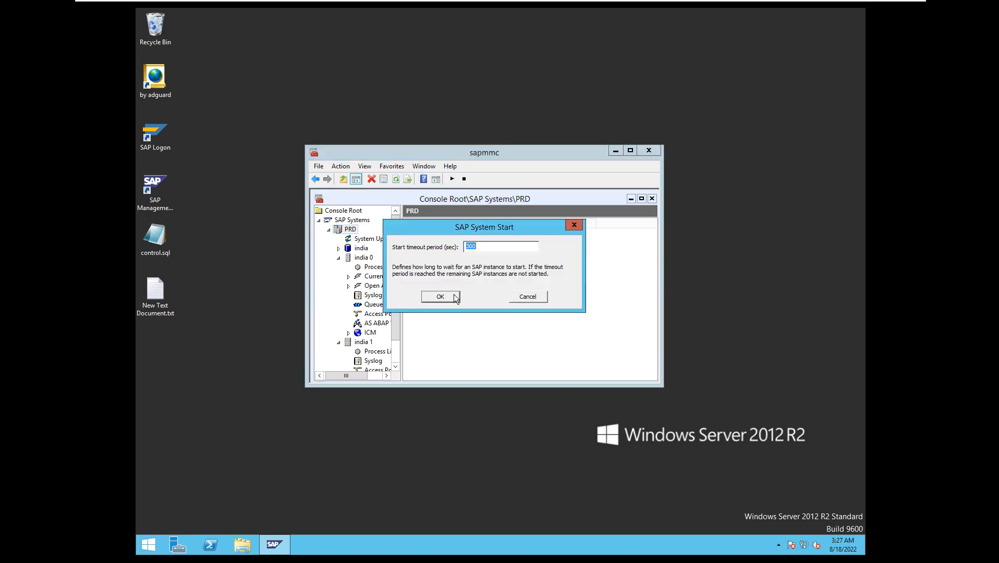
click(440, 297)
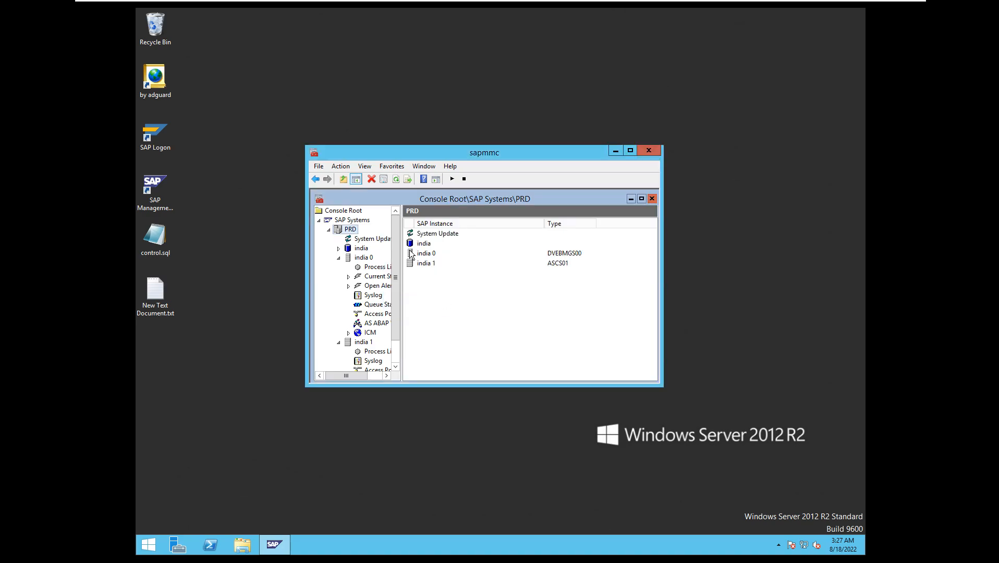
click(396, 179)
Examine the AS ABAP WP Table of instance india 0, refreshing it repeatedly to check the BTC work processes, and minimize the console.
click(378, 324)
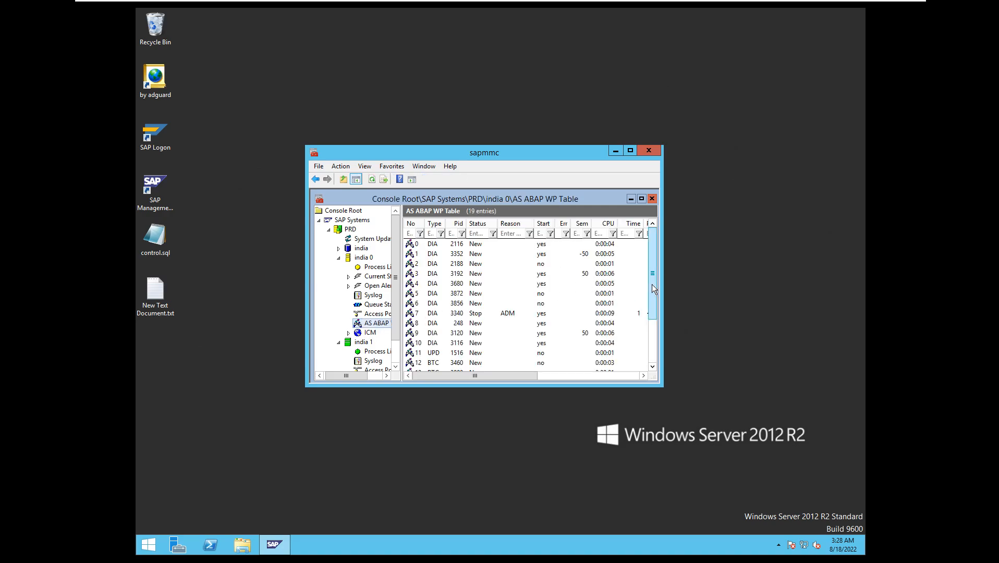
drag(651, 285, 650, 329)
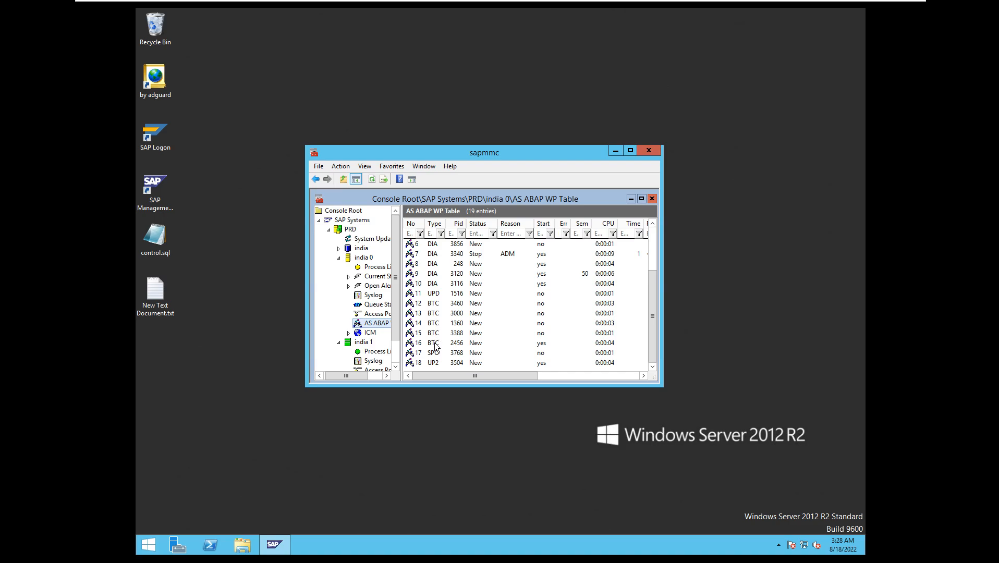
click(373, 179)
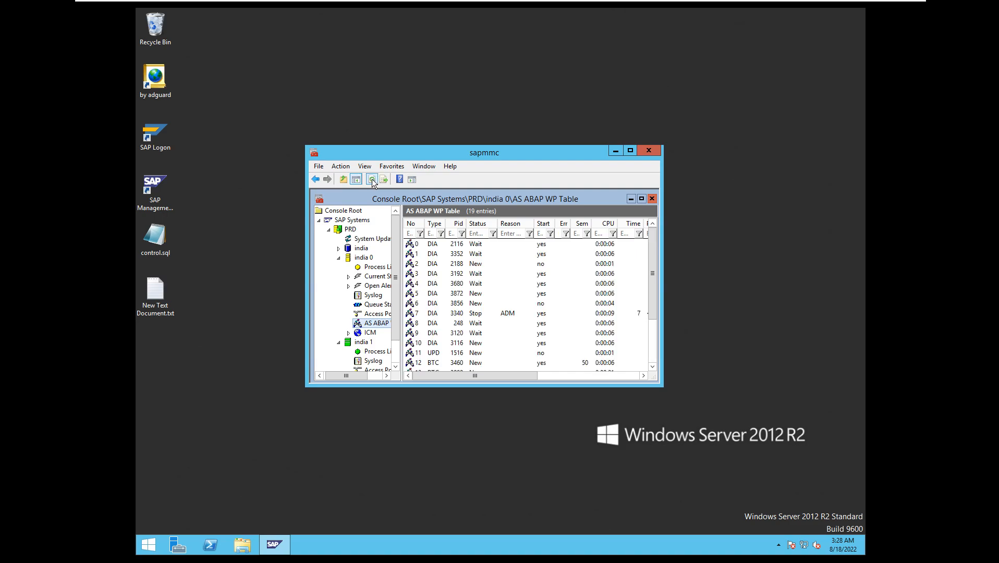
click(372, 179)
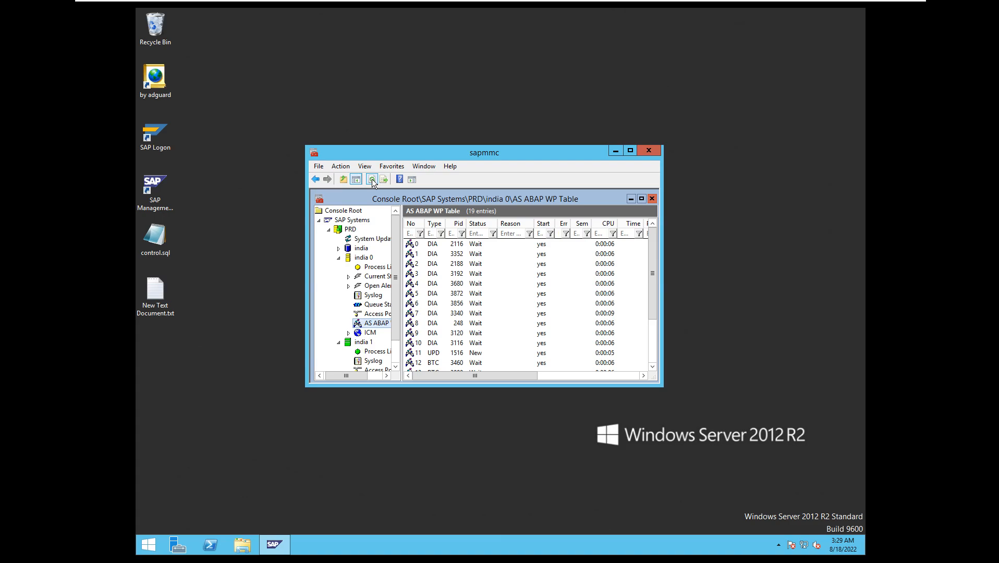
click(372, 180)
click(372, 180)
click(374, 178)
click(618, 151)
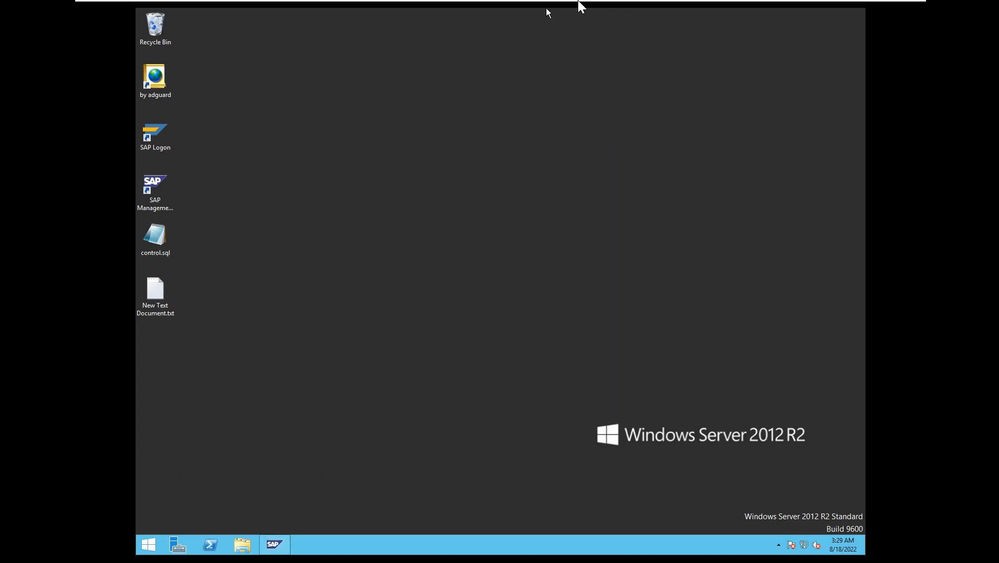
mouse_move(745, 3)
click(869, 14)
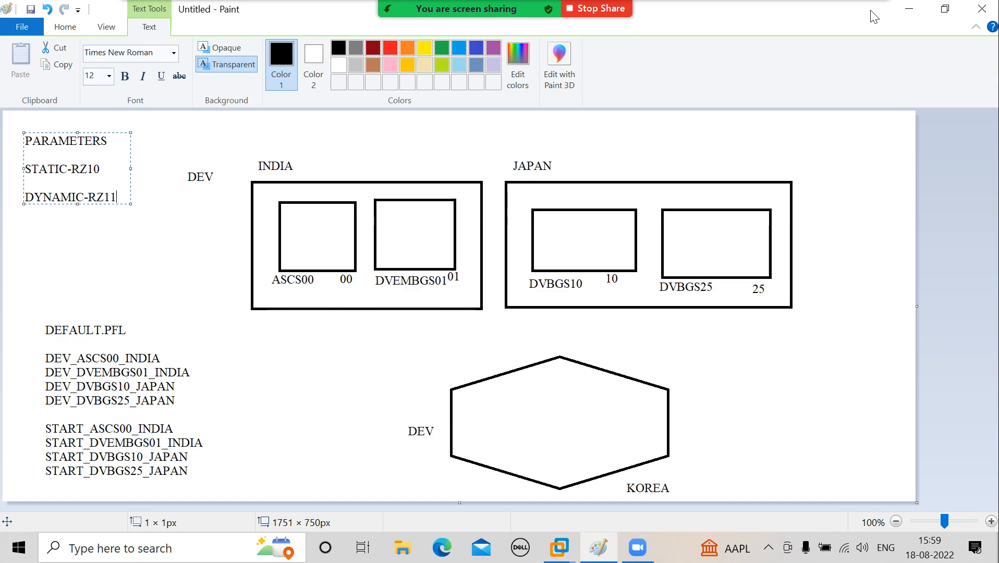
click(768, 548)
click(799, 516)
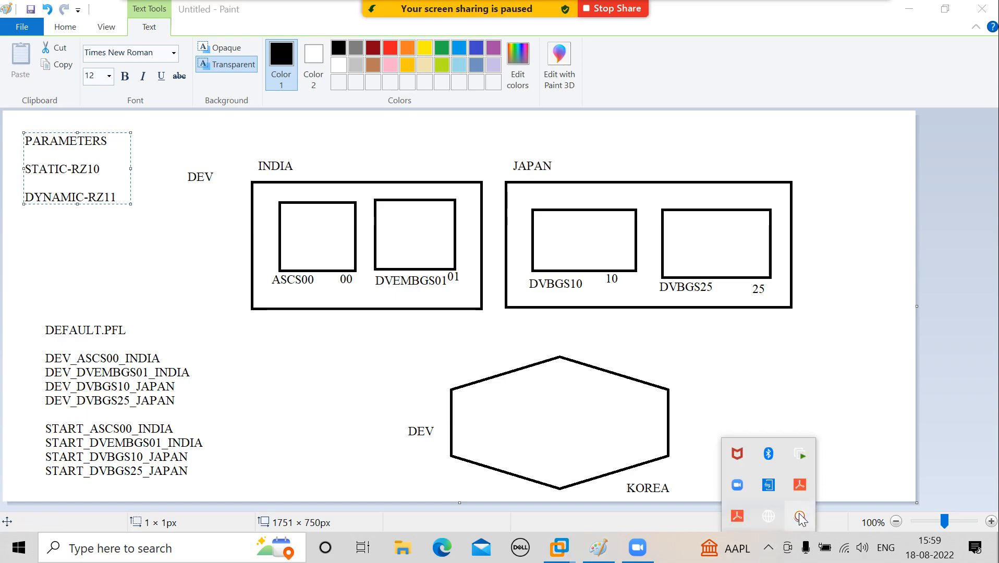
click(769, 521)
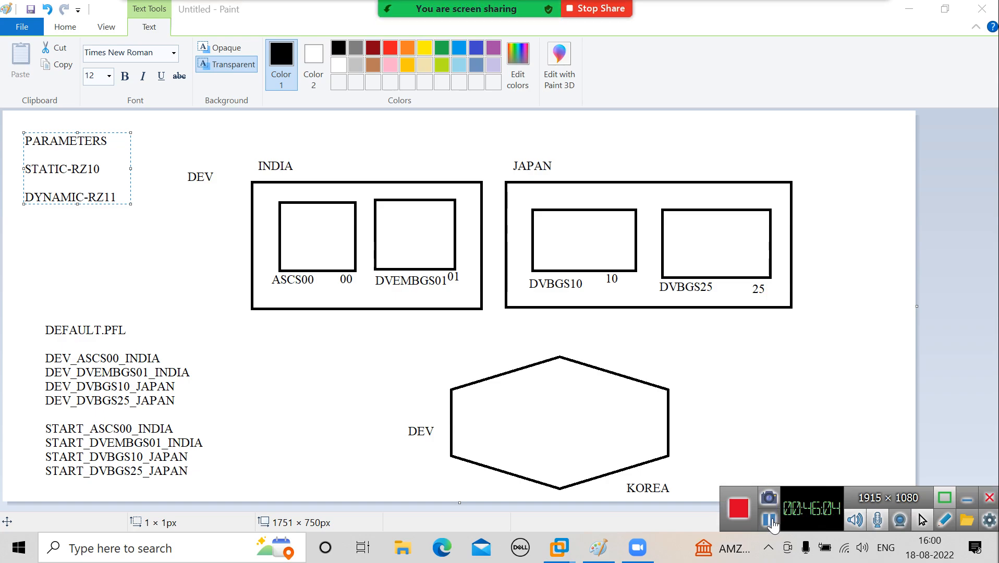